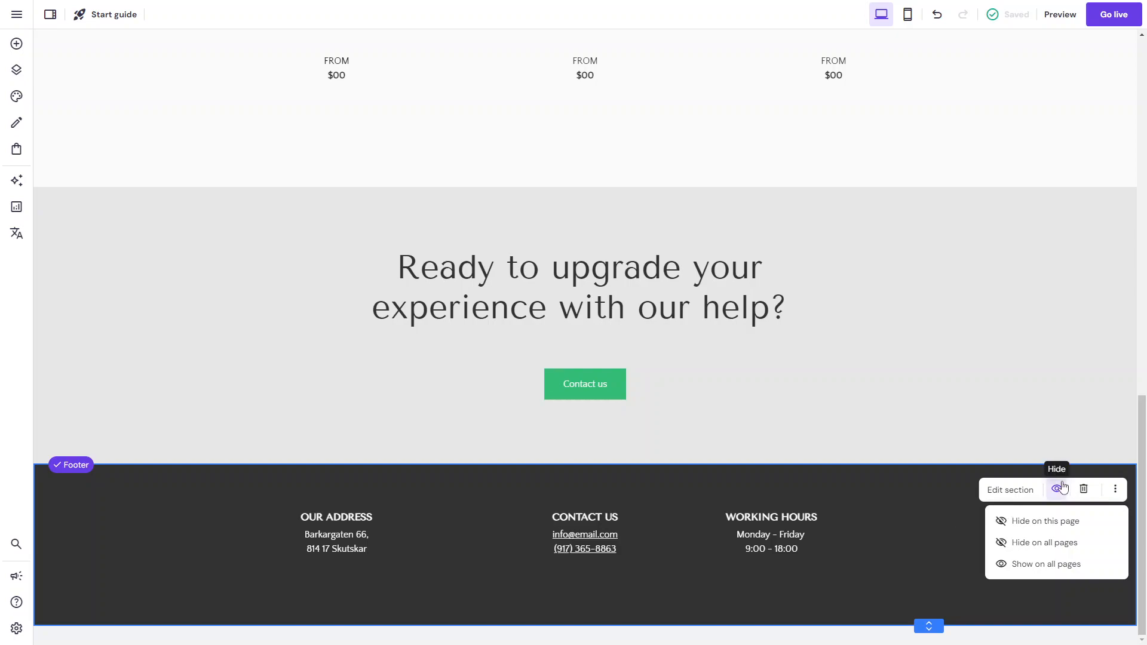
# Open the About page for editing from the site's header navigation and go to its footer
pyautogui.click(944, 548)
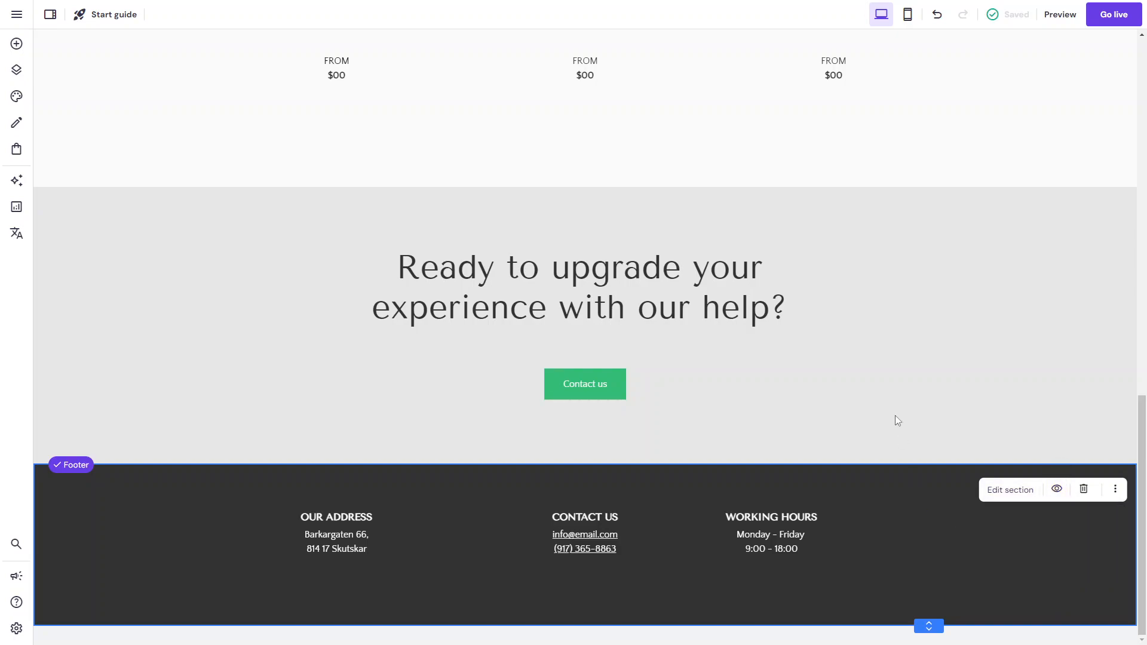
pyautogui.scroll(7, 908, 569)
pyautogui.scroll(5, 909, 571)
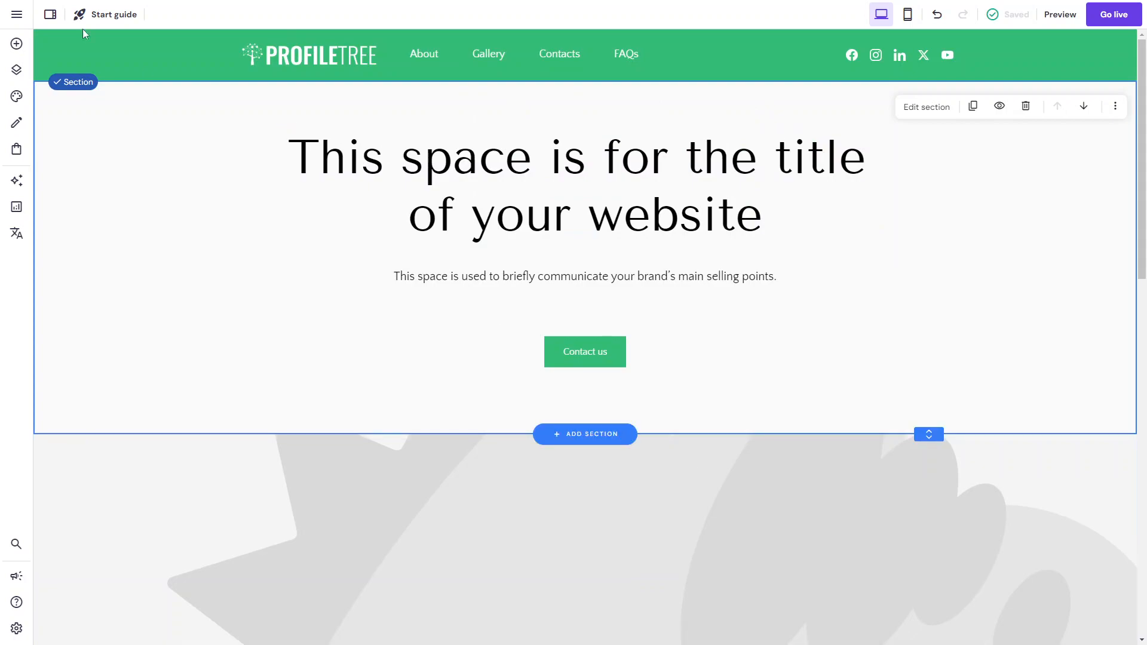
pyautogui.click(423, 55)
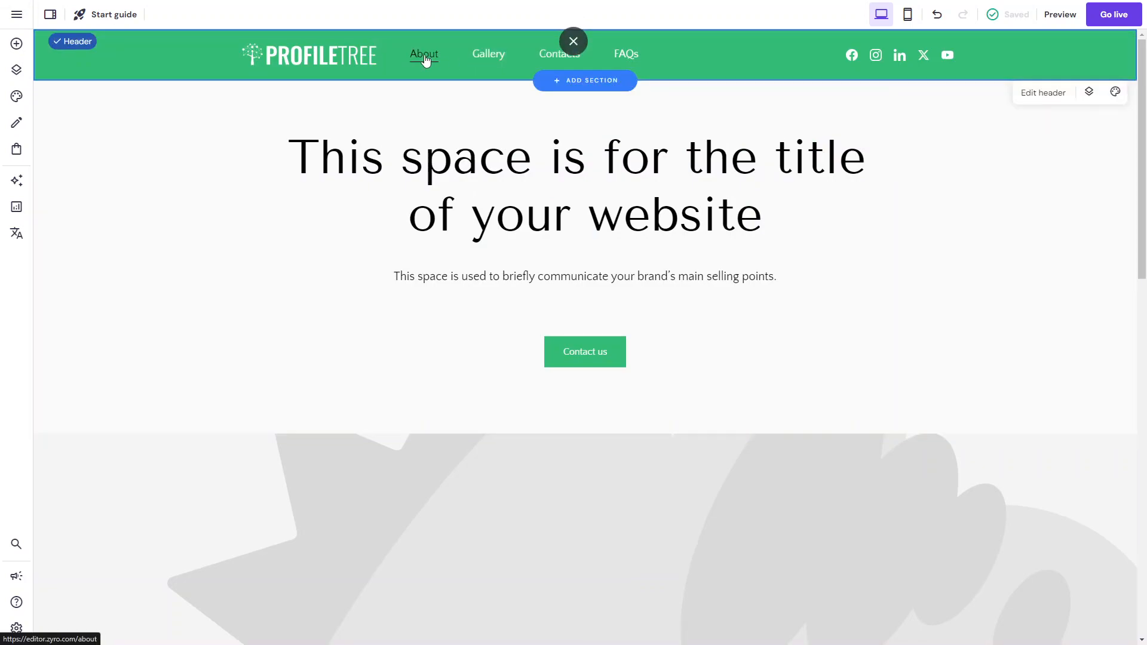
pyautogui.scroll(-15, 500, 218)
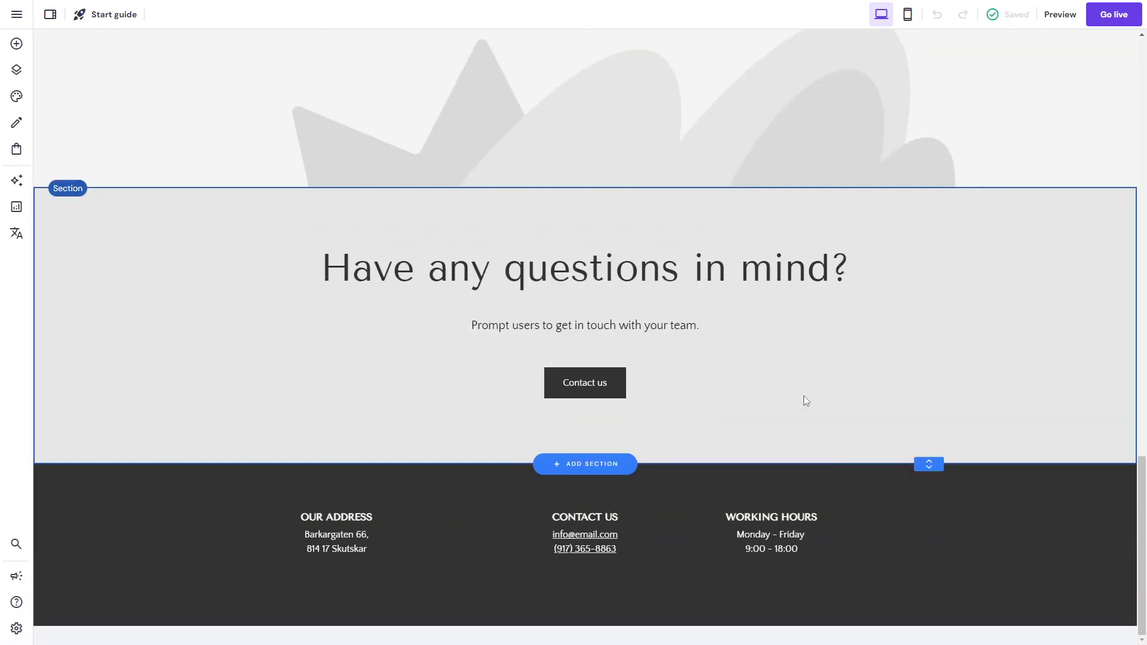
# Hide the footer section on the About page only
pyautogui.click(964, 531)
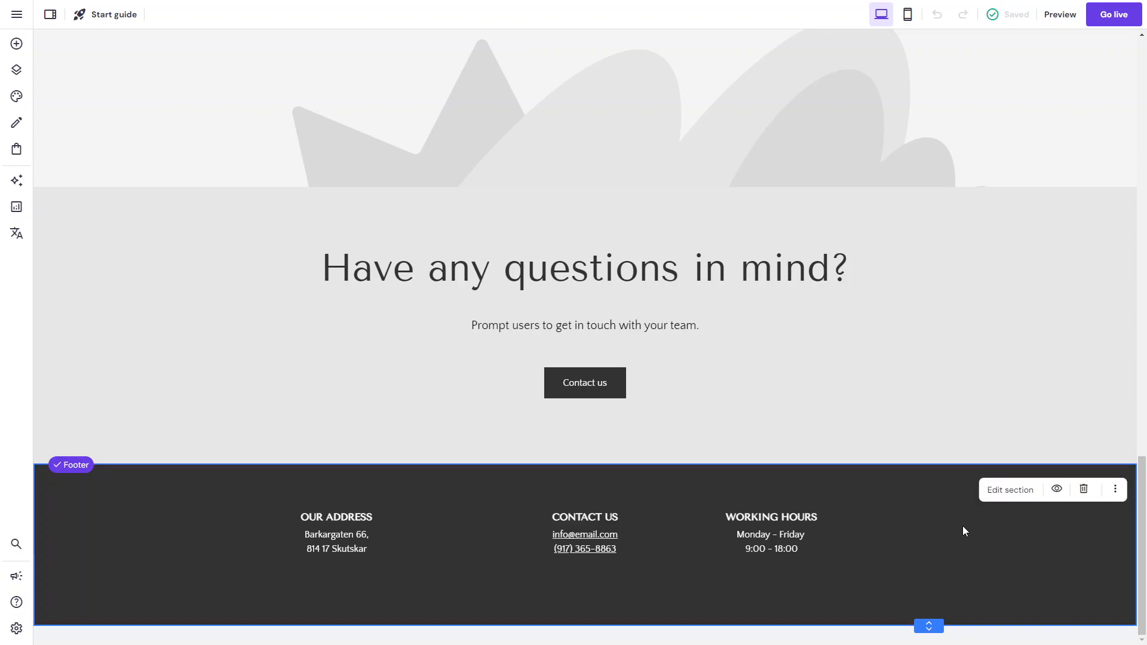
pyautogui.click(1058, 489)
pyautogui.click(1051, 564)
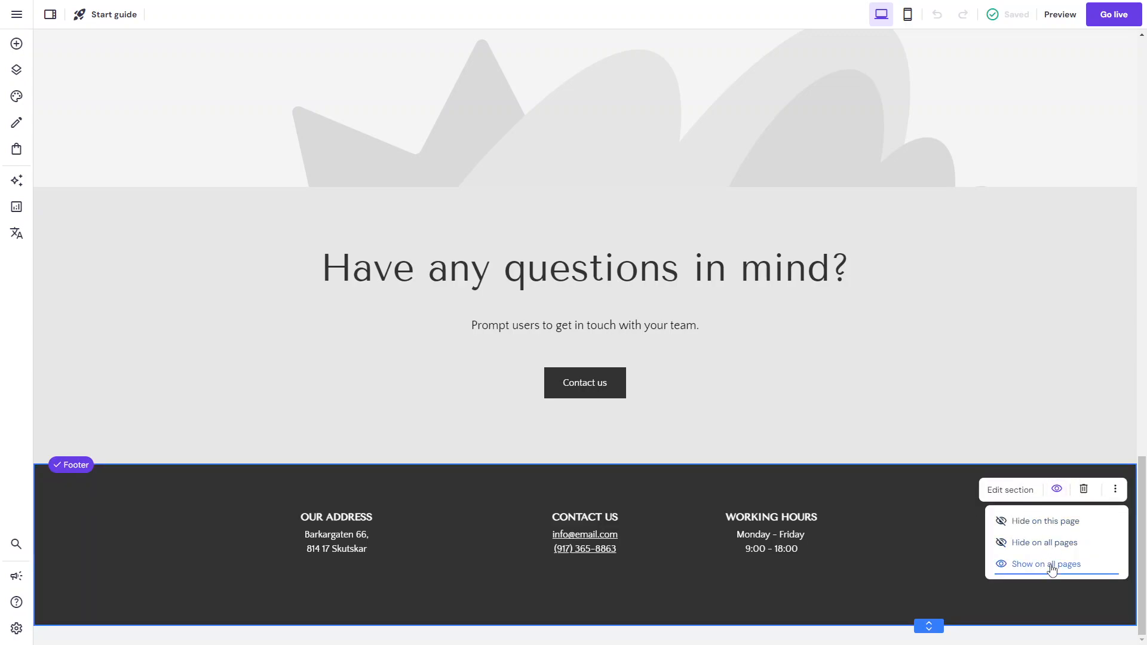
pyautogui.click(1052, 531)
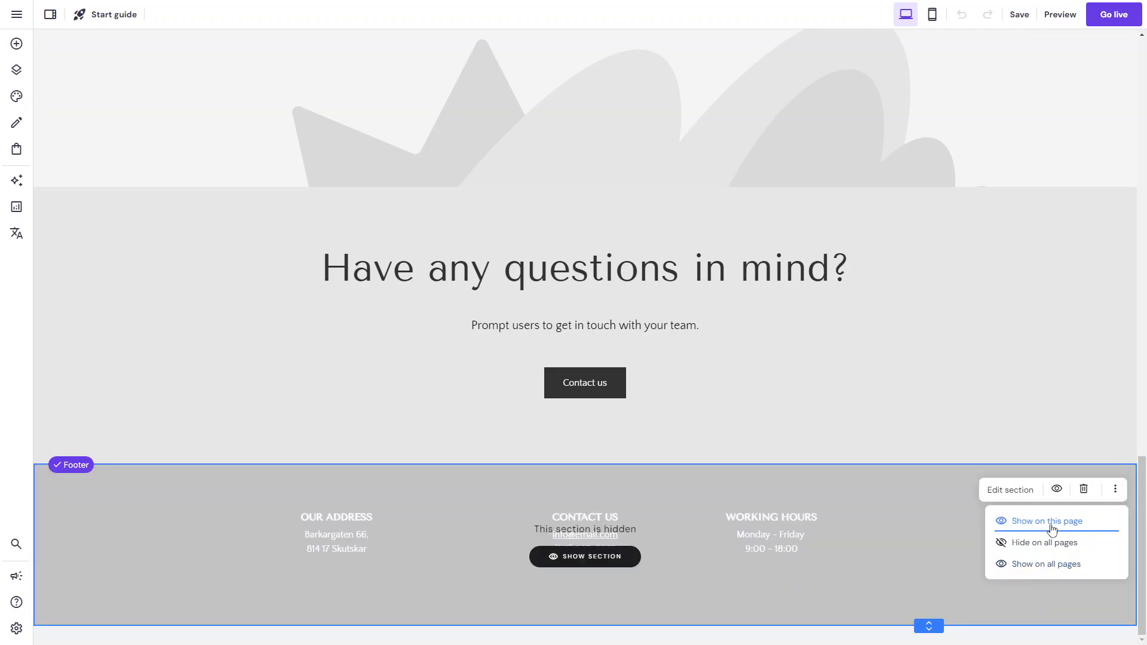
pyautogui.scroll(5, 837, 332)
pyautogui.rightClick(837, 331)
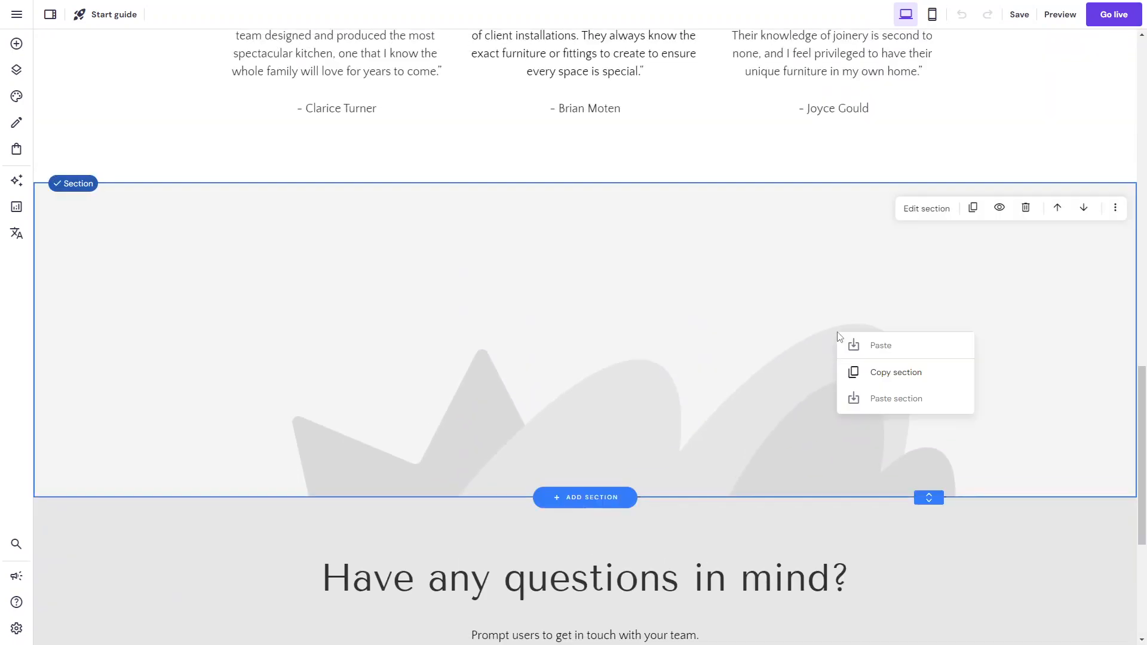
# Preview the site and compare the footer area of the About page with the home page, and return to editing
pyautogui.click(1060, 14)
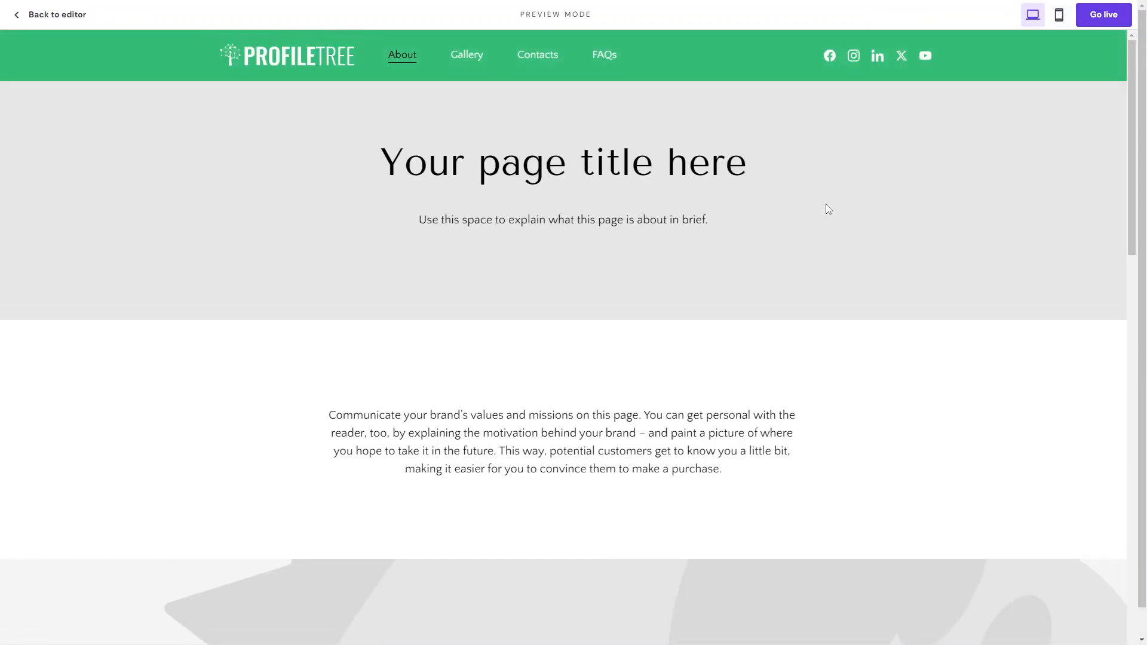
pyautogui.scroll(-10, 827, 206)
pyautogui.scroll(-3, 826, 207)
pyautogui.scroll(20, 826, 208)
pyautogui.click(290, 65)
pyautogui.scroll(-15, 462, 337)
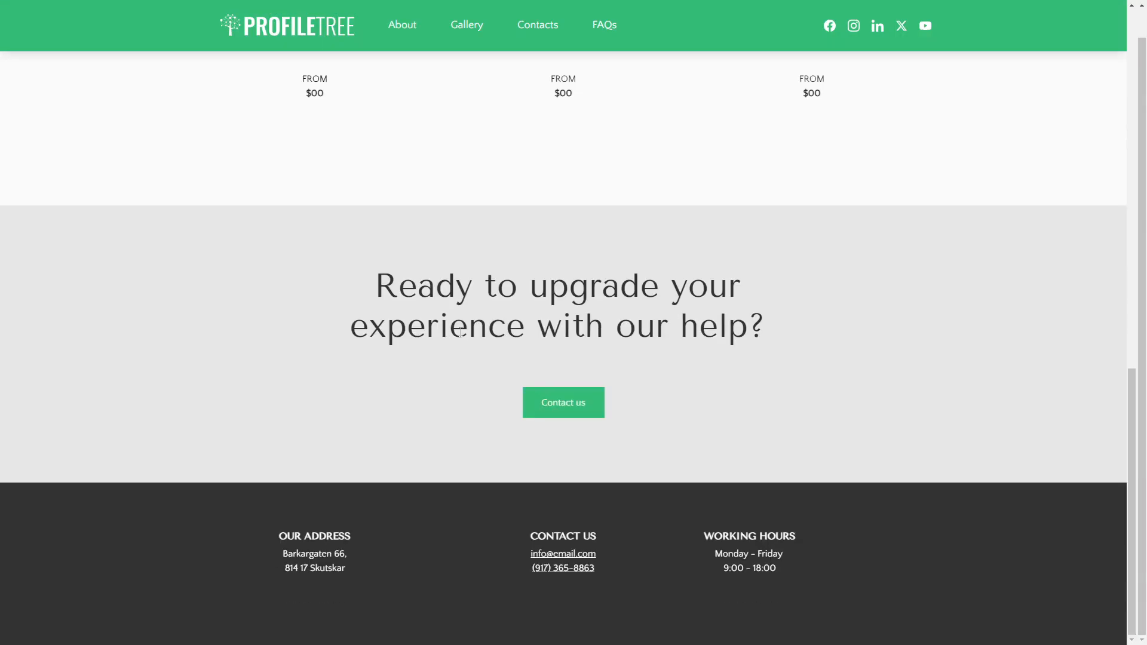
pyautogui.moveTo(397, 0)
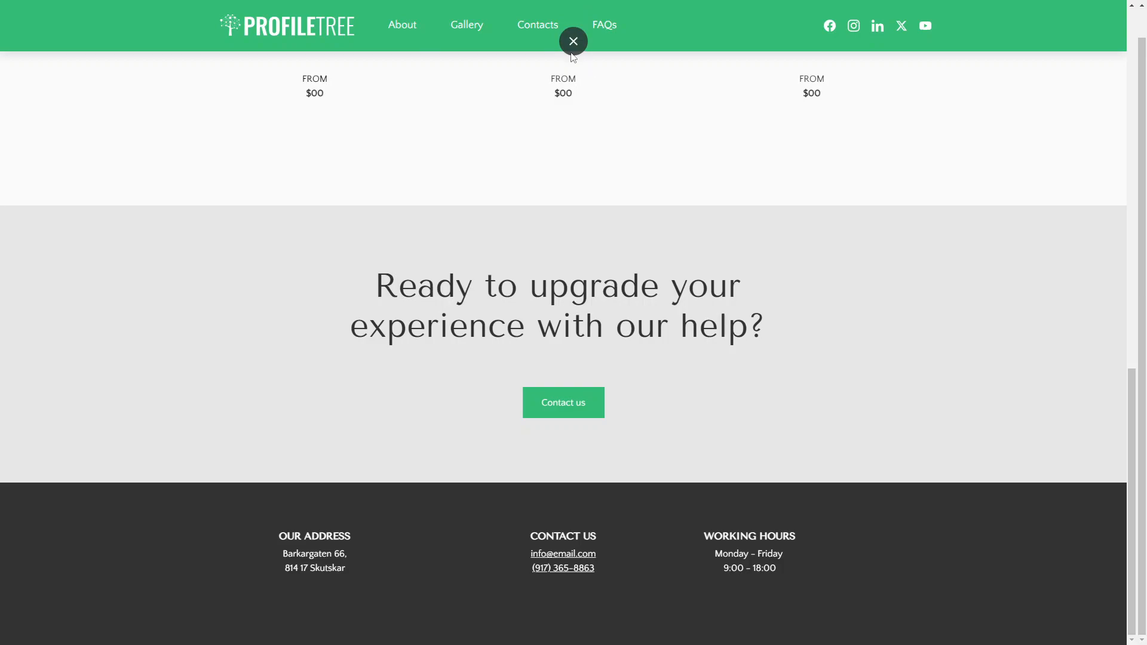
pyautogui.scroll(14, 149, 116)
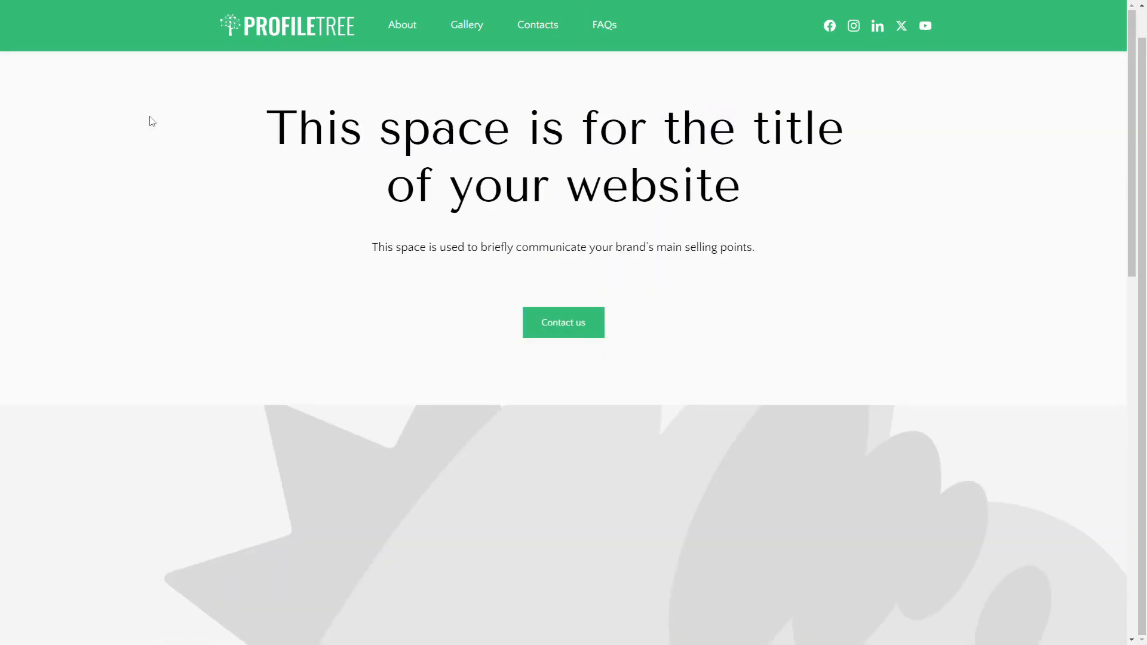
pyautogui.click(57, 16)
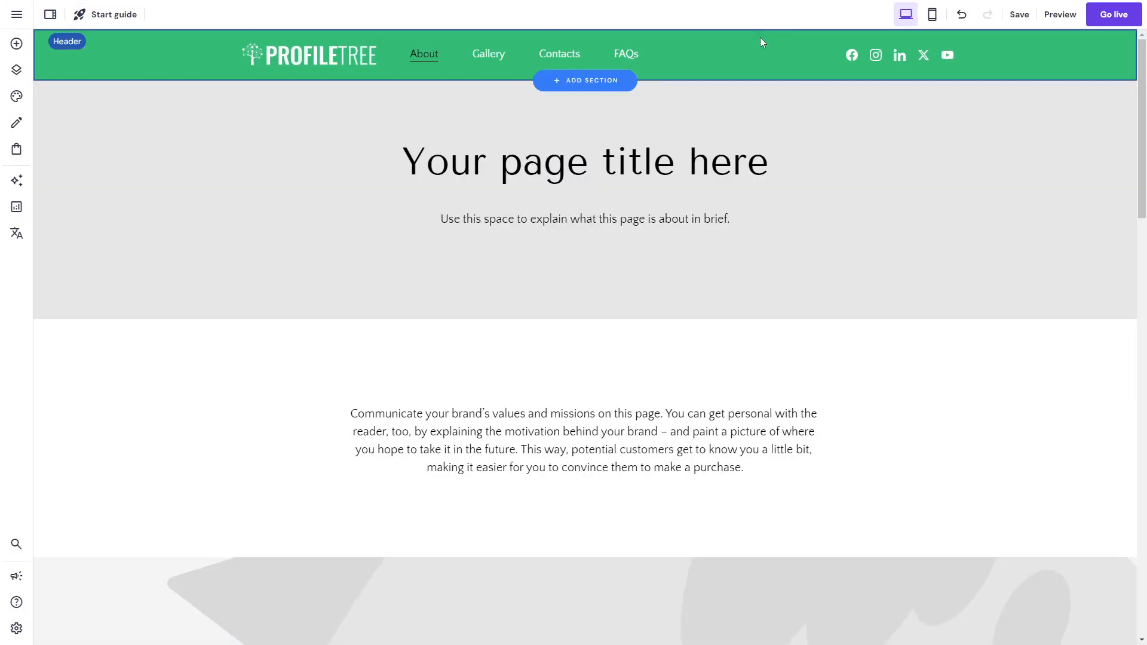
# Make the hidden footer section show on the About page again
pyautogui.scroll(-15, 966, 343)
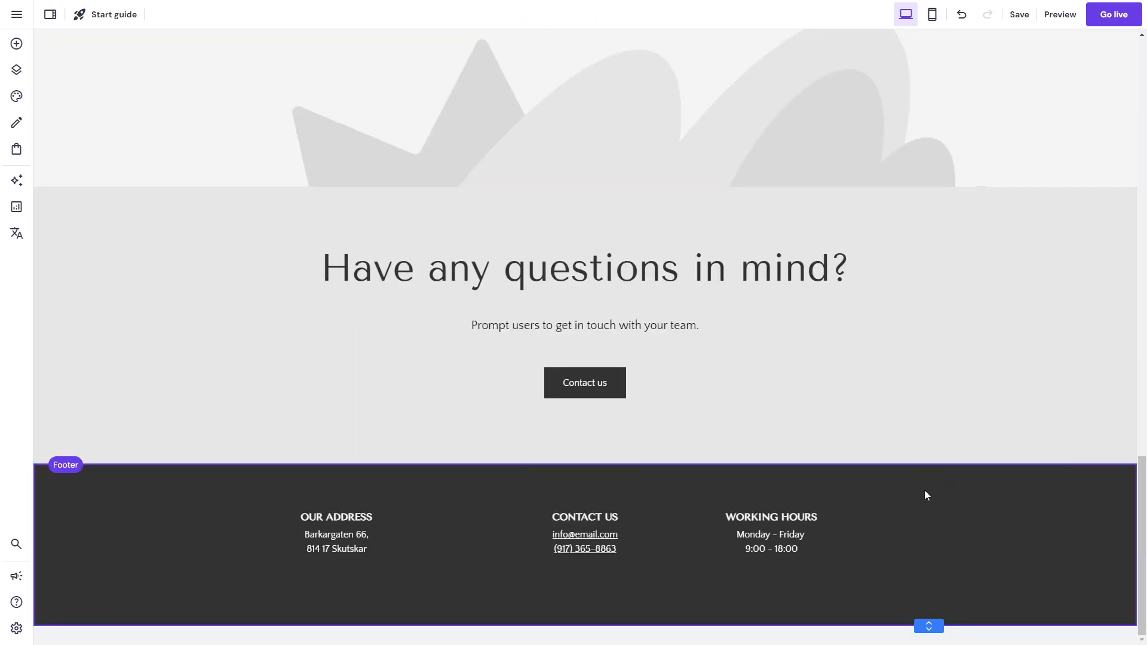
pyautogui.click(926, 495)
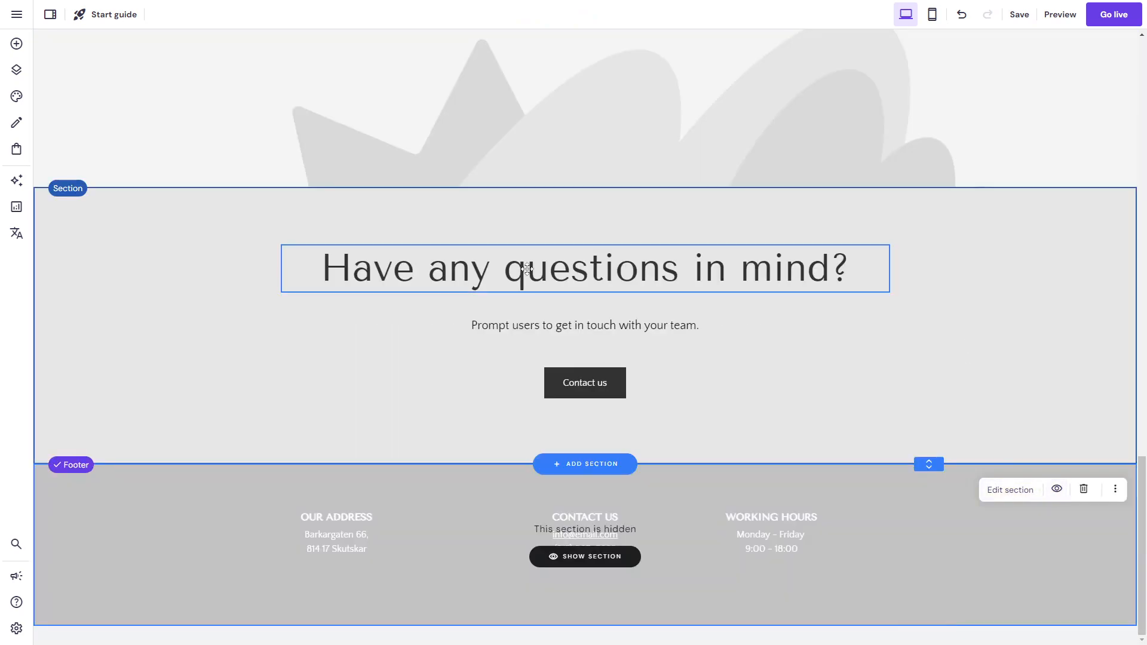
pyautogui.scroll(20, 402, 410)
pyautogui.click(393, 169)
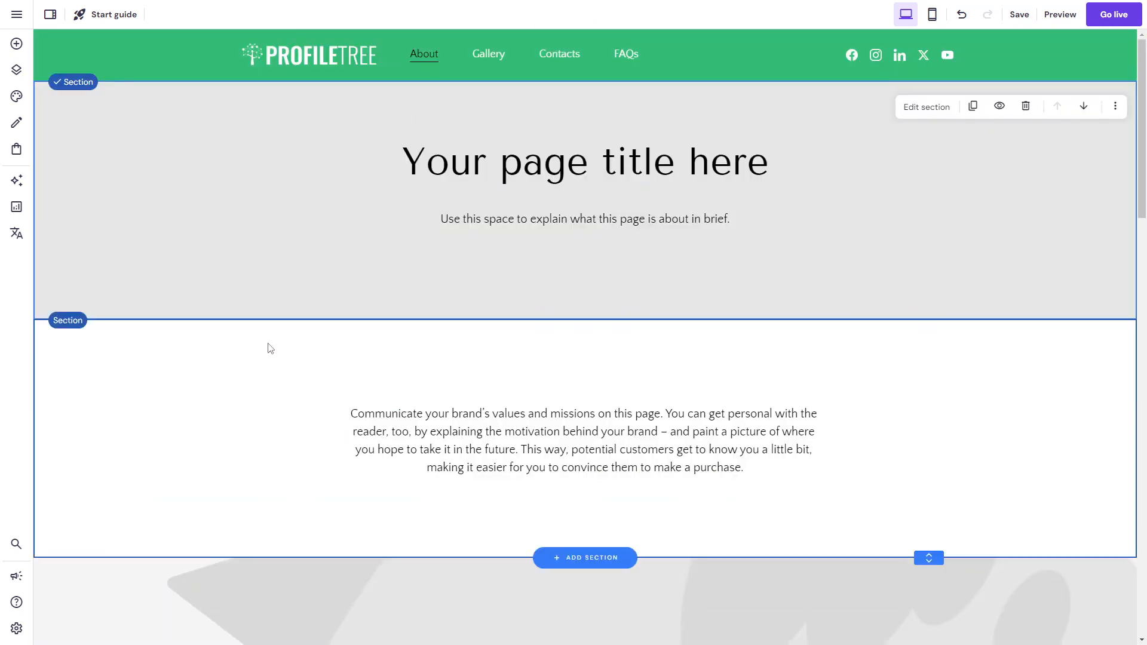
pyautogui.scroll(-20, 459, 463)
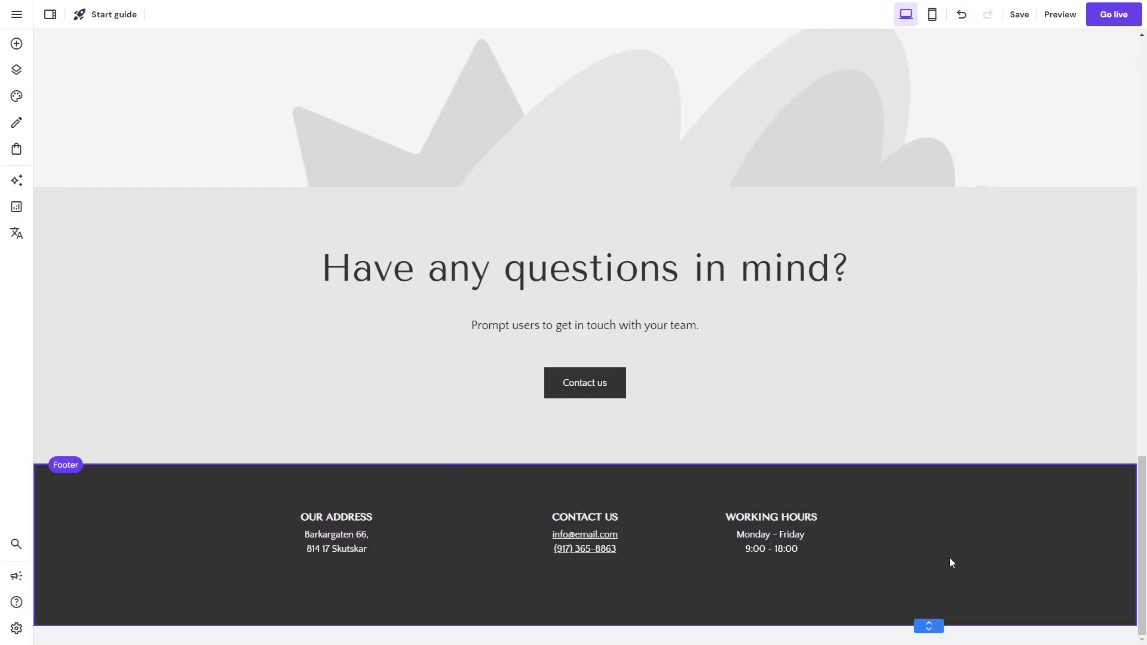
pyautogui.click(949, 558)
pyautogui.click(1057, 489)
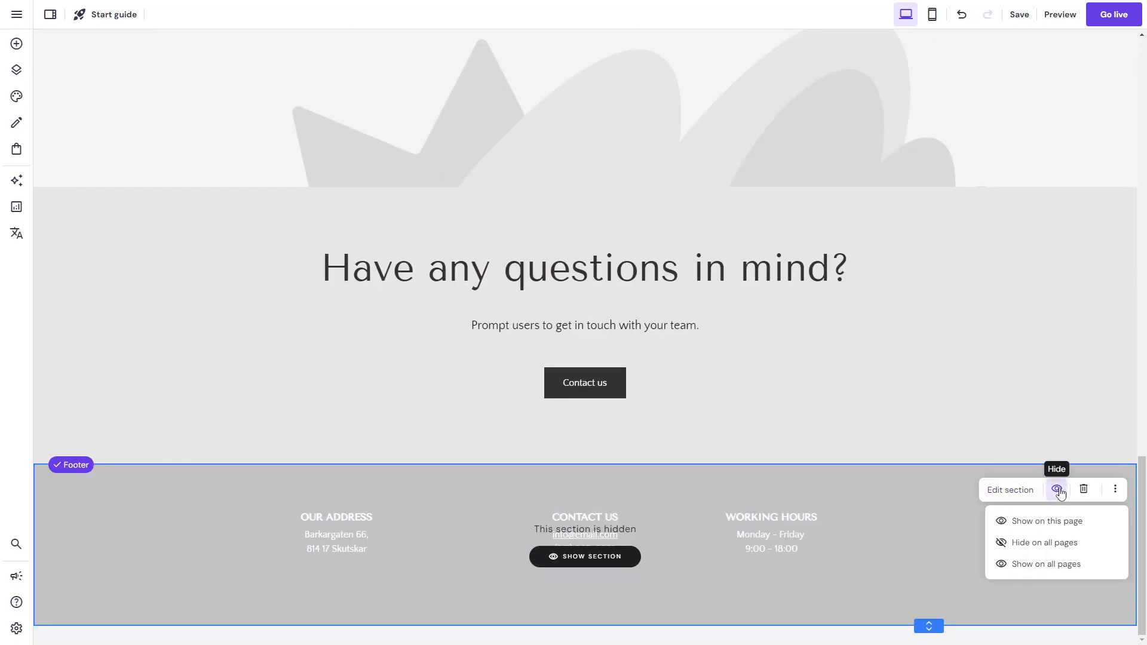
pyautogui.click(1057, 531)
pyautogui.scroll(10, 808, 417)
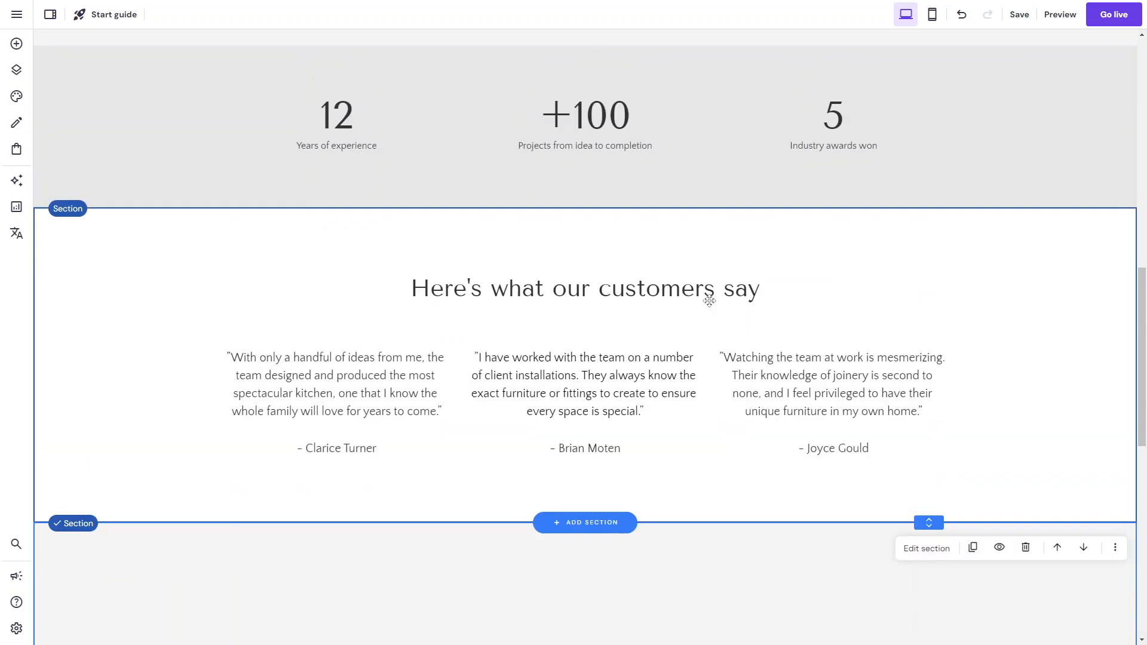
pyautogui.scroll(-10, 712, 303)
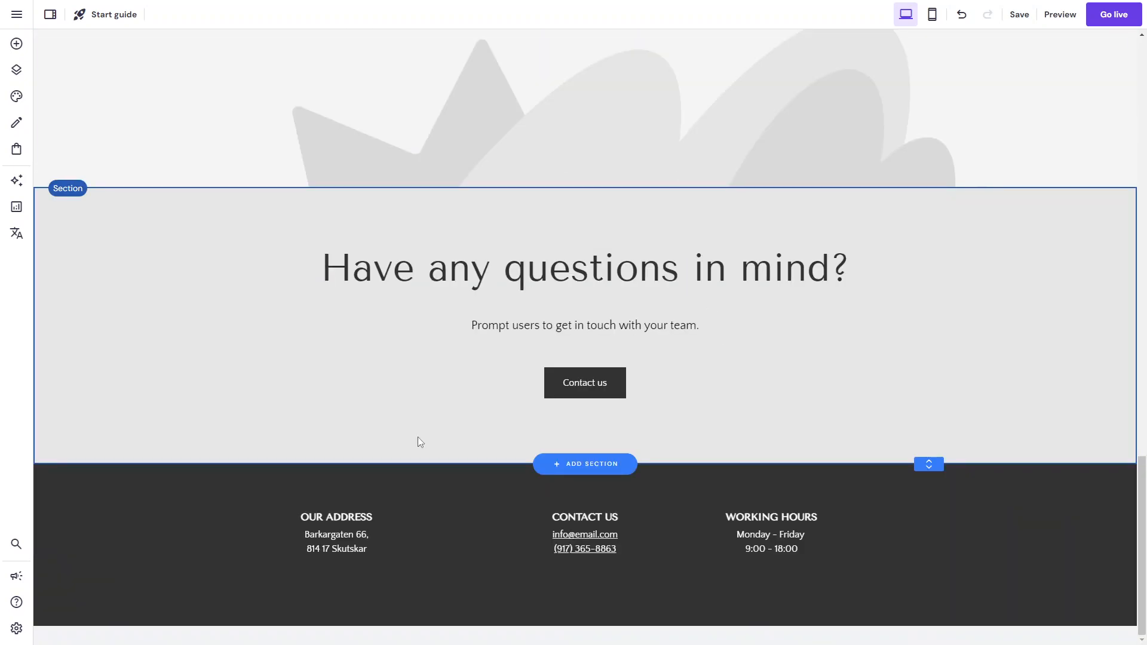
# Examine the footer's additional options and its section settings for background, layout and anchor
pyautogui.click(239, 529)
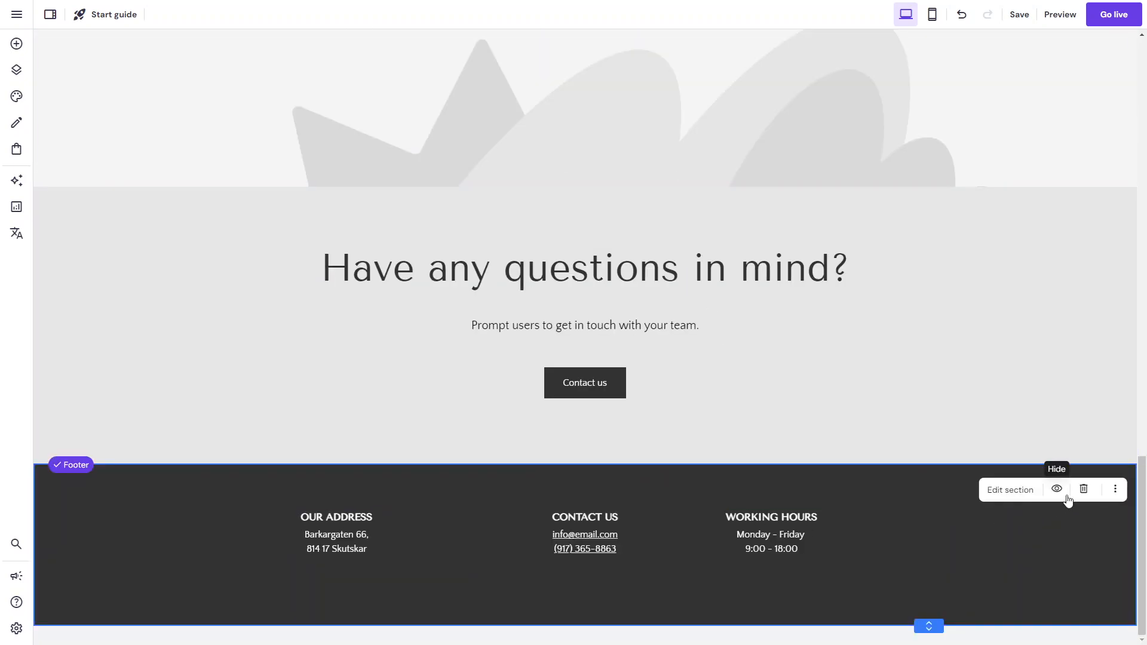
pyautogui.click(1118, 490)
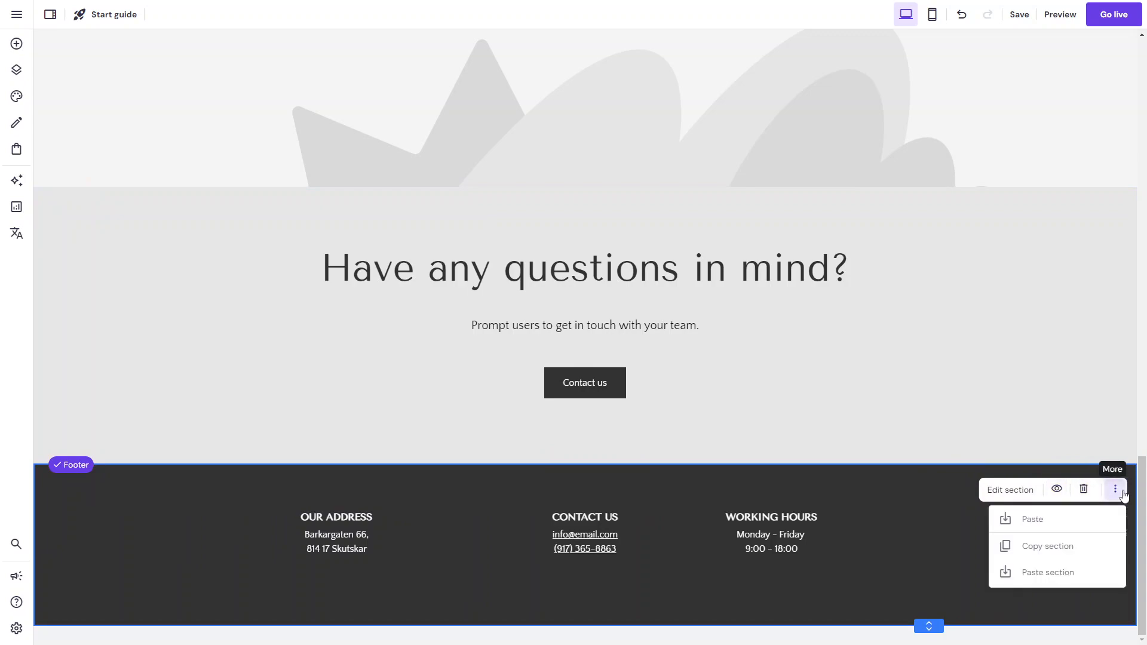
pyautogui.click(1003, 494)
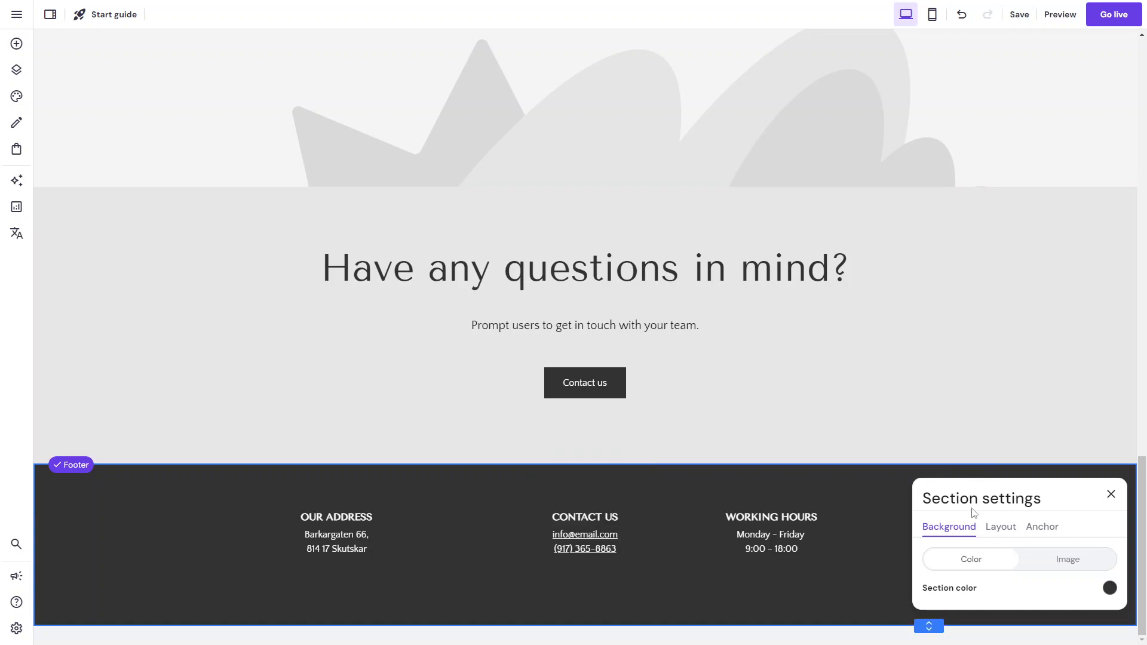
pyautogui.click(1002, 527)
pyautogui.click(1034, 458)
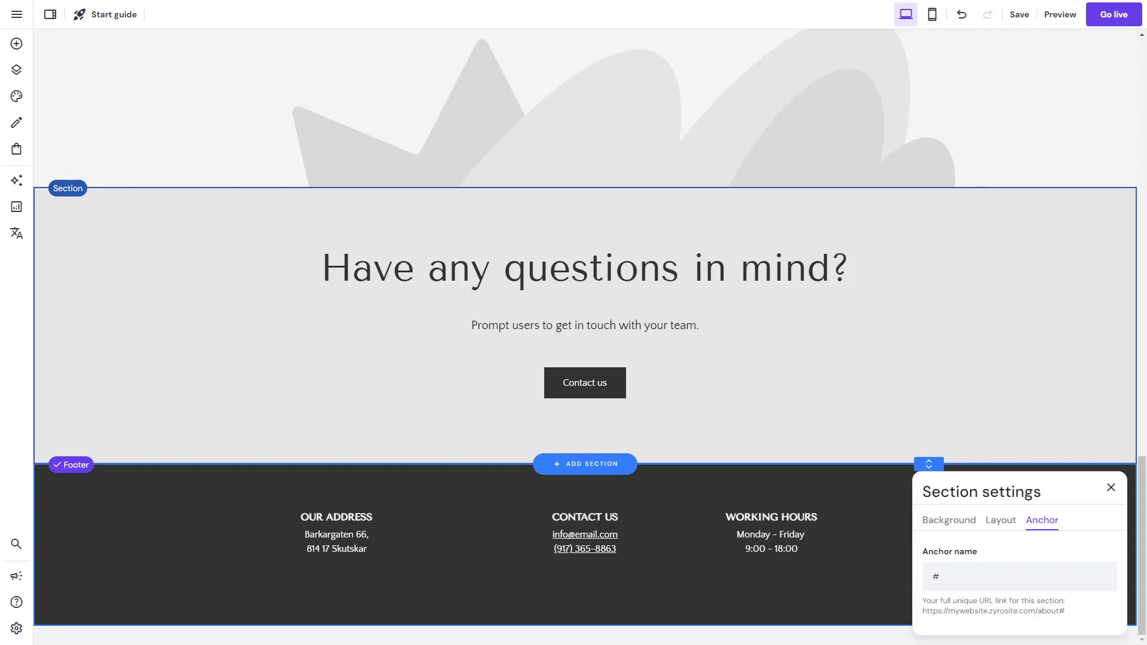
pyautogui.click(56, 259)
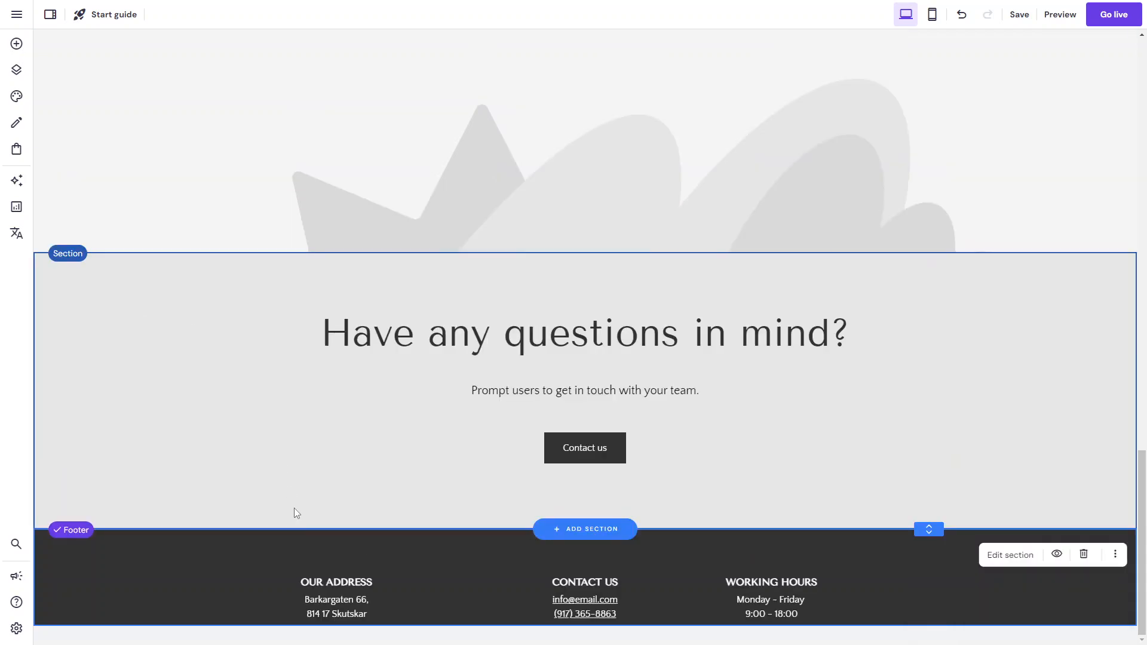
# Extend the footer section's lower edge to make it slightly taller
pyautogui.click(16, 43)
pyautogui.click(507, 455)
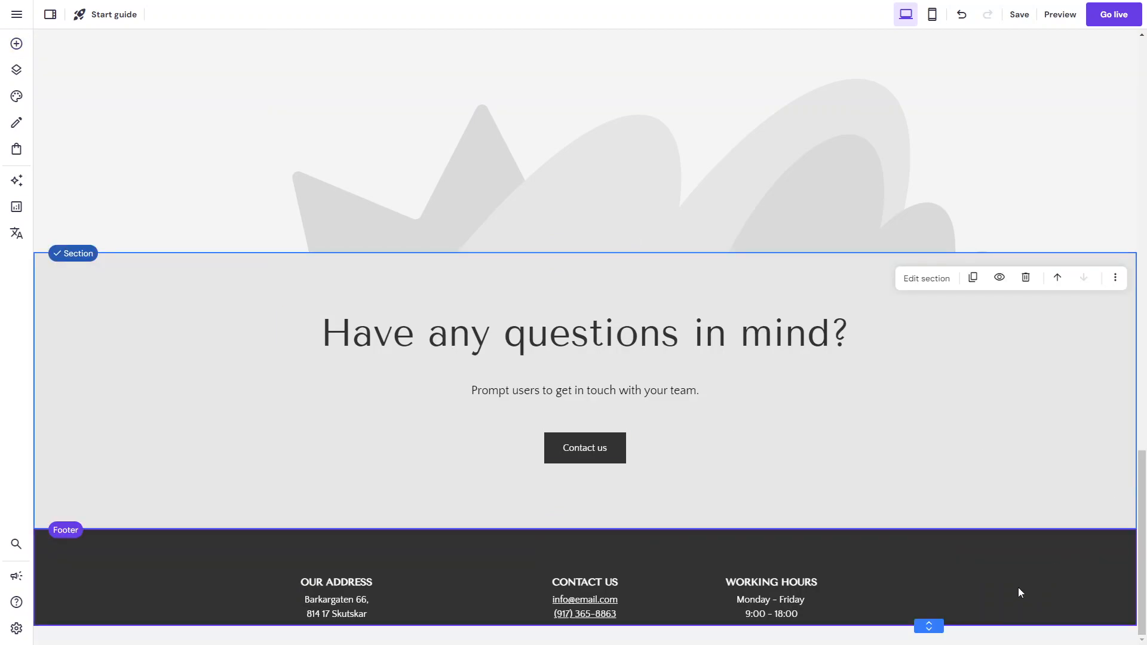
pyautogui.moveTo(924, 629)
pyautogui.mouseDown()
pyautogui.moveTo(928, 640)
pyautogui.moveTo(938, 630)
pyautogui.moveTo(935, 643)
pyautogui.mouseUp()
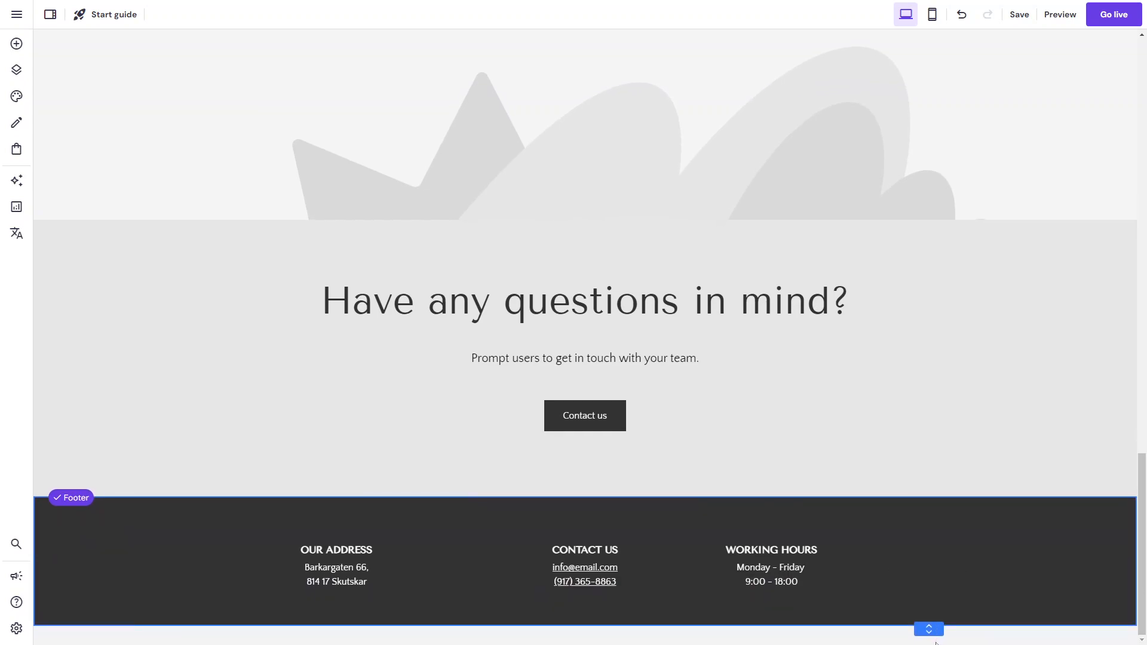
# Add a button element to the footer beside the Working Hours text block
pyautogui.click(16, 48)
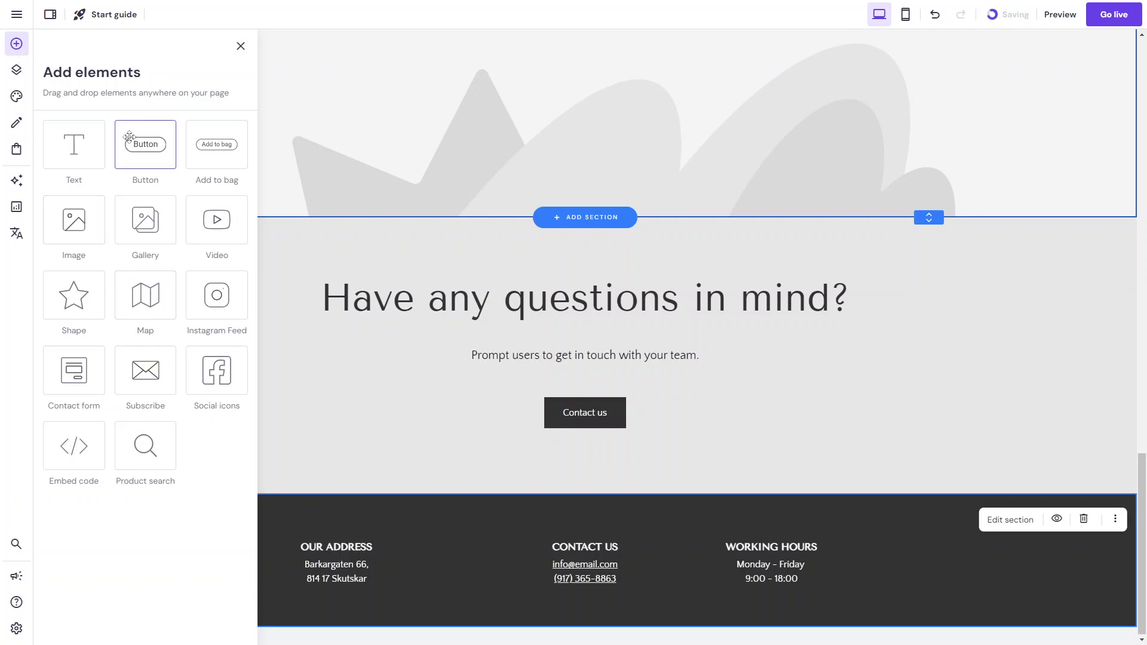
pyautogui.moveTo(133, 142); pyautogui.dragTo(923, 562)
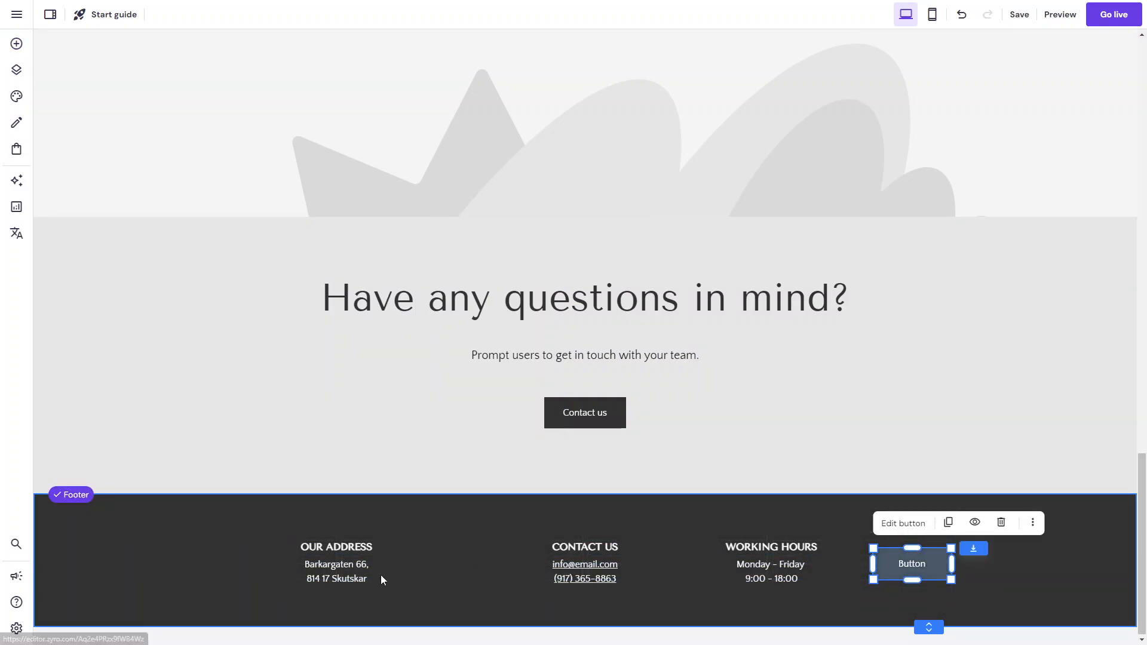
pyautogui.click(346, 557)
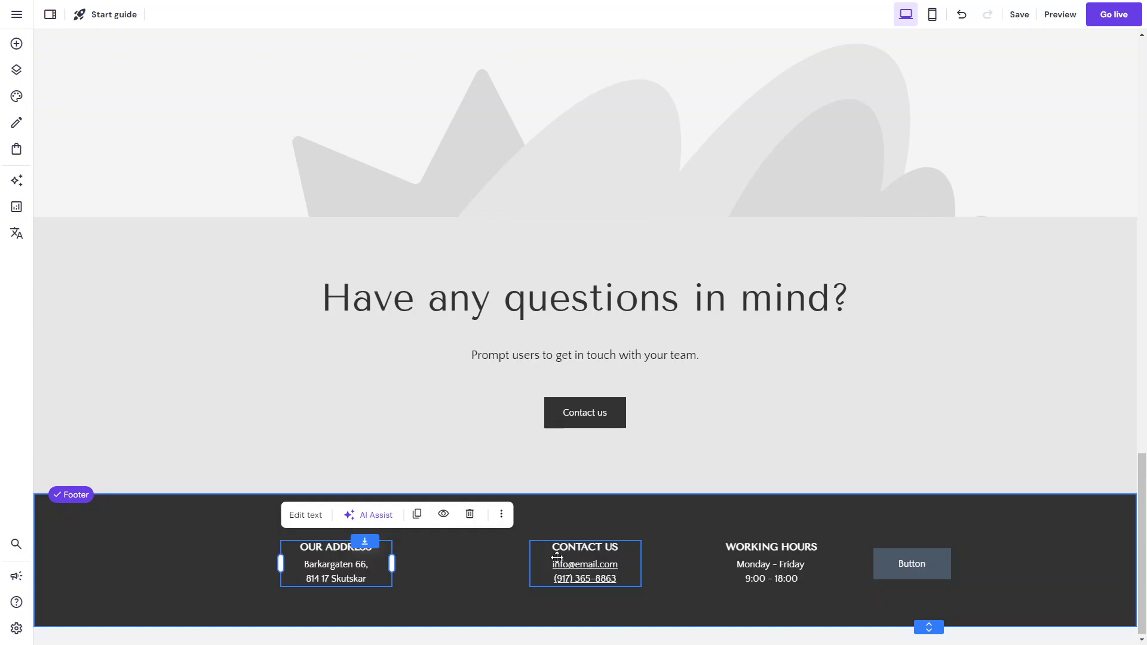
pyautogui.click(603, 567)
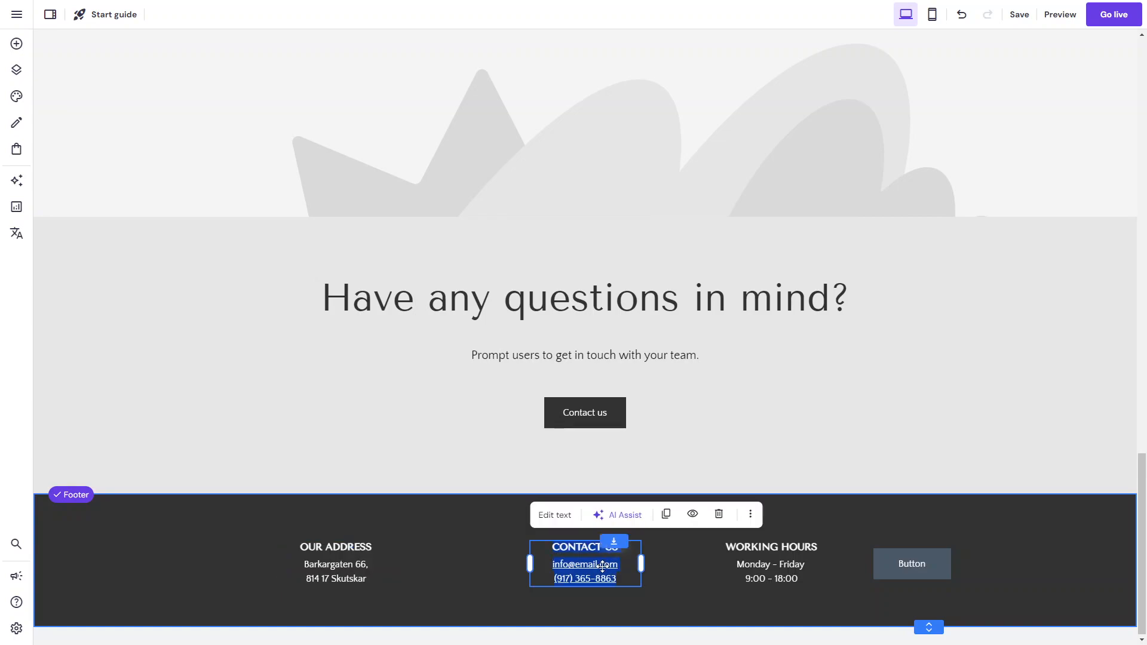
pyautogui.click(738, 577)
pyautogui.click(895, 571)
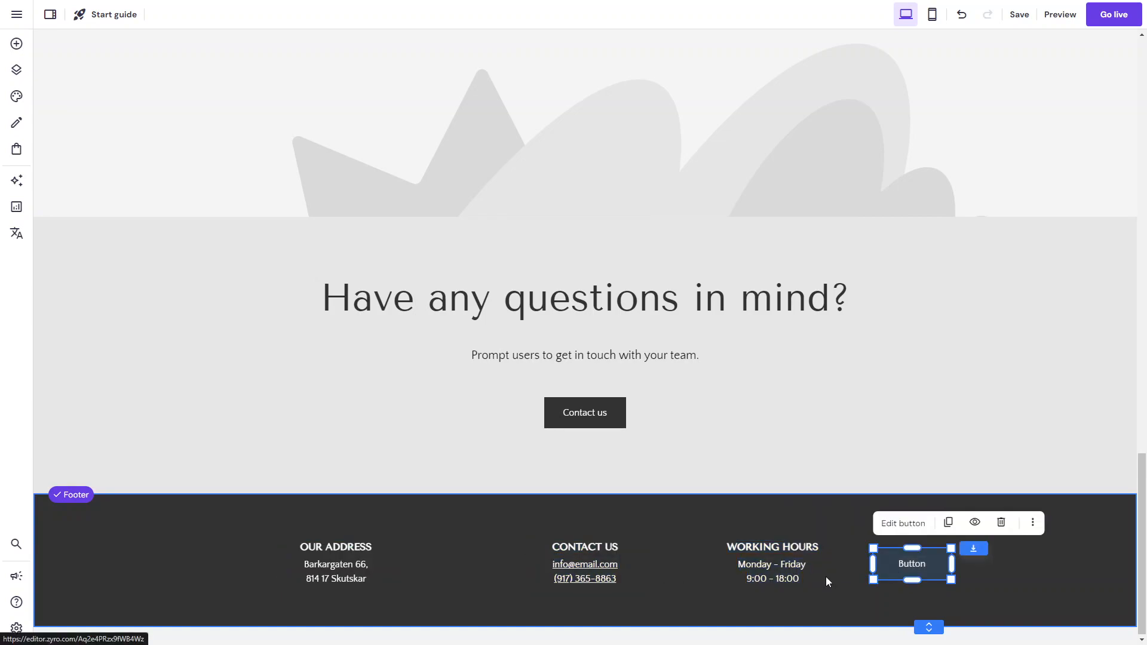
# Delete the Our Address, Contact Us and Working Hours text blocks and the button from the footer
pyautogui.click(310, 574)
pyautogui.press('Delete')
pyautogui.click(584, 578)
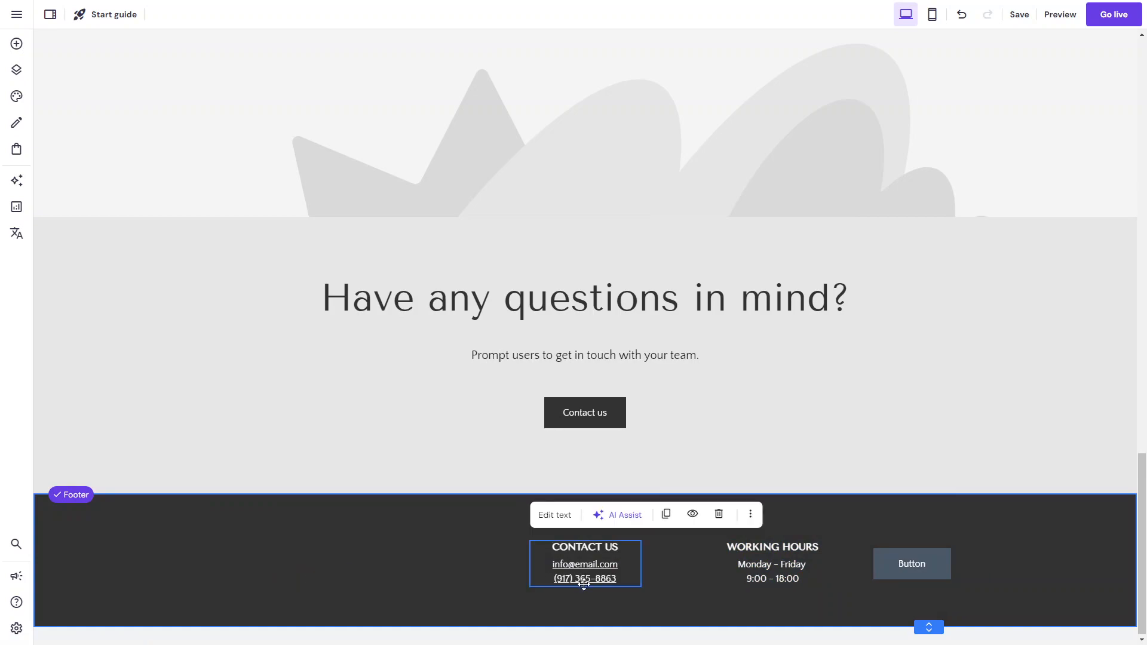
pyautogui.press('Delete')
pyautogui.click(798, 577)
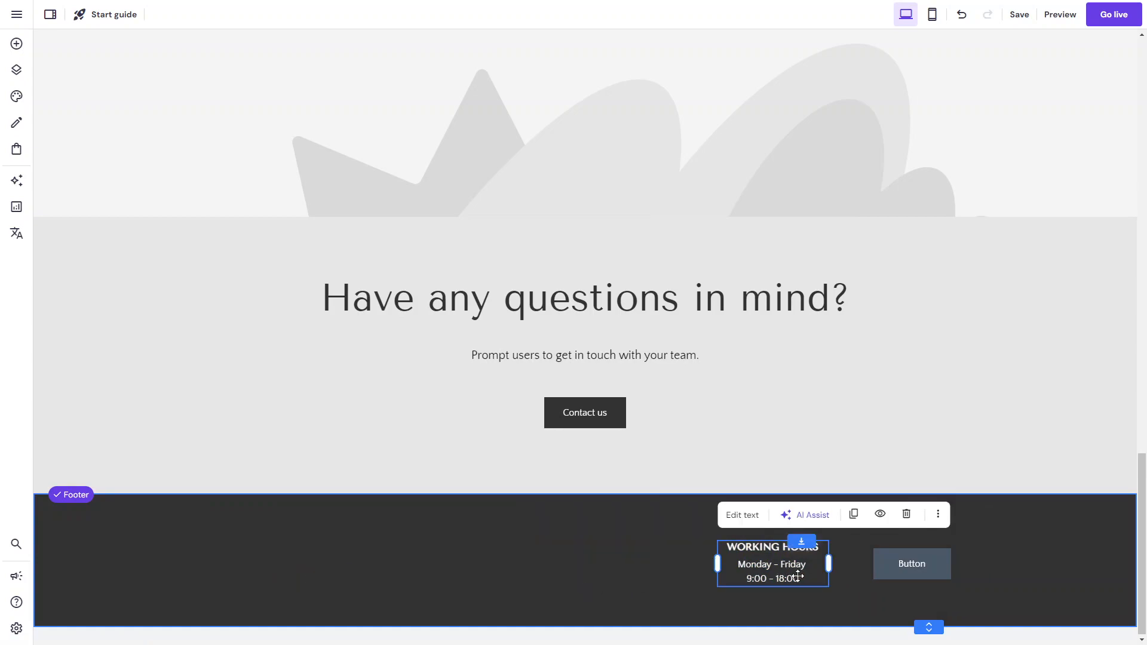
pyautogui.press('Delete')
pyautogui.click(884, 578)
pyautogui.press('Delete')
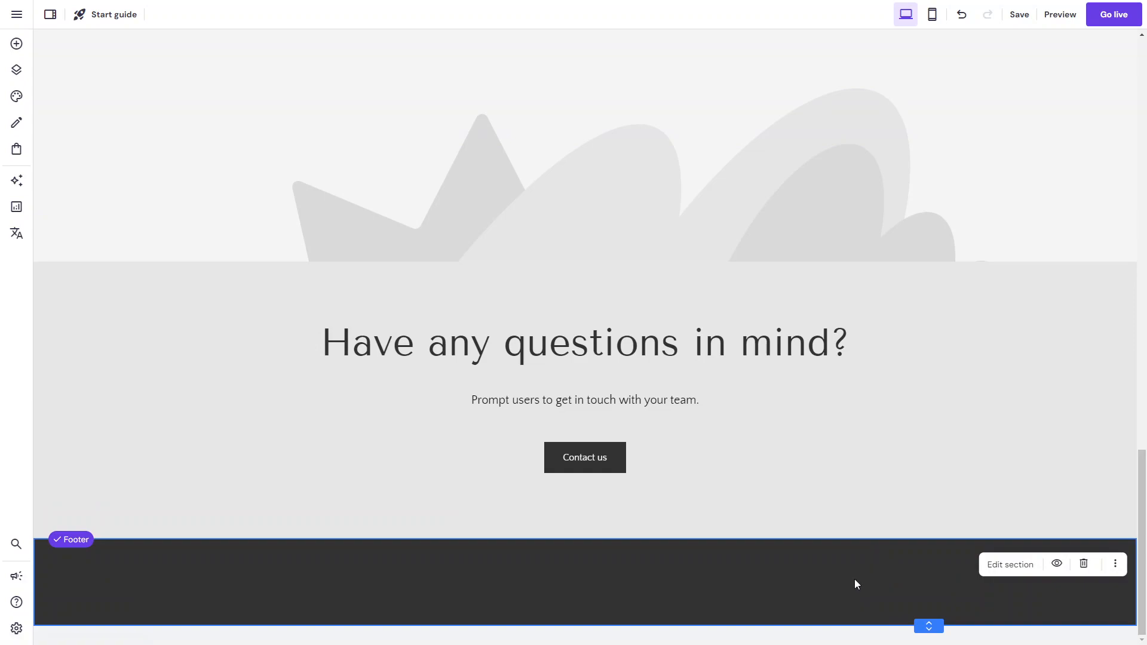
# Add an image element to the footer, align it with the first grid column near the upper edge, and shrink it to a small banner
pyautogui.click(20, 52)
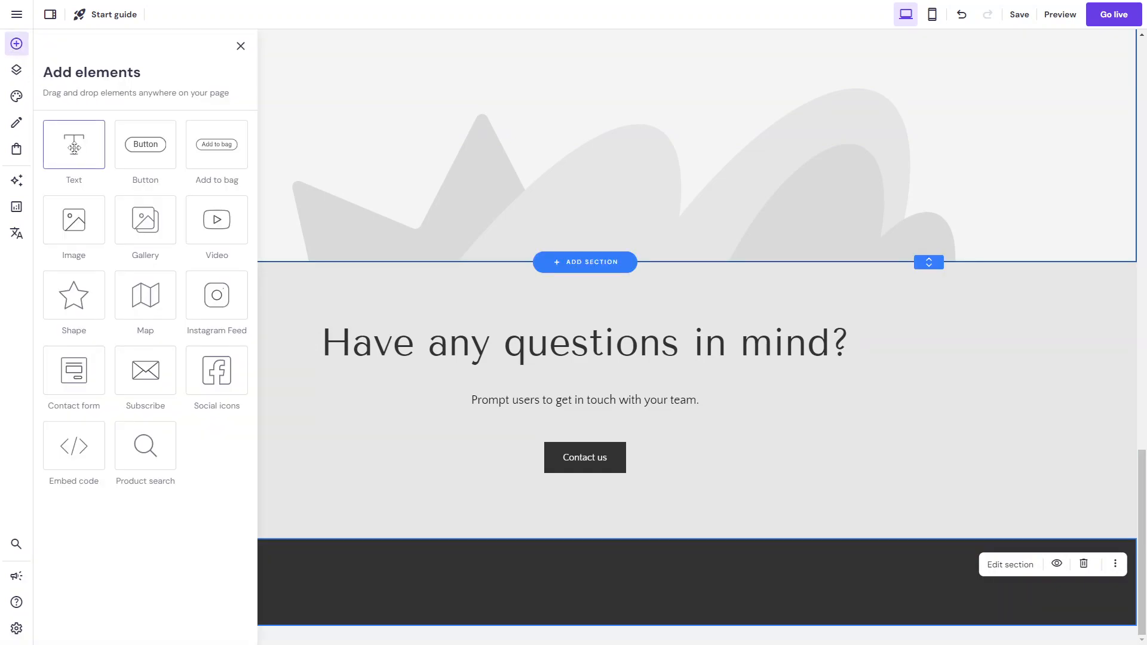
pyautogui.moveTo(62, 206); pyautogui.dragTo(353, 566)
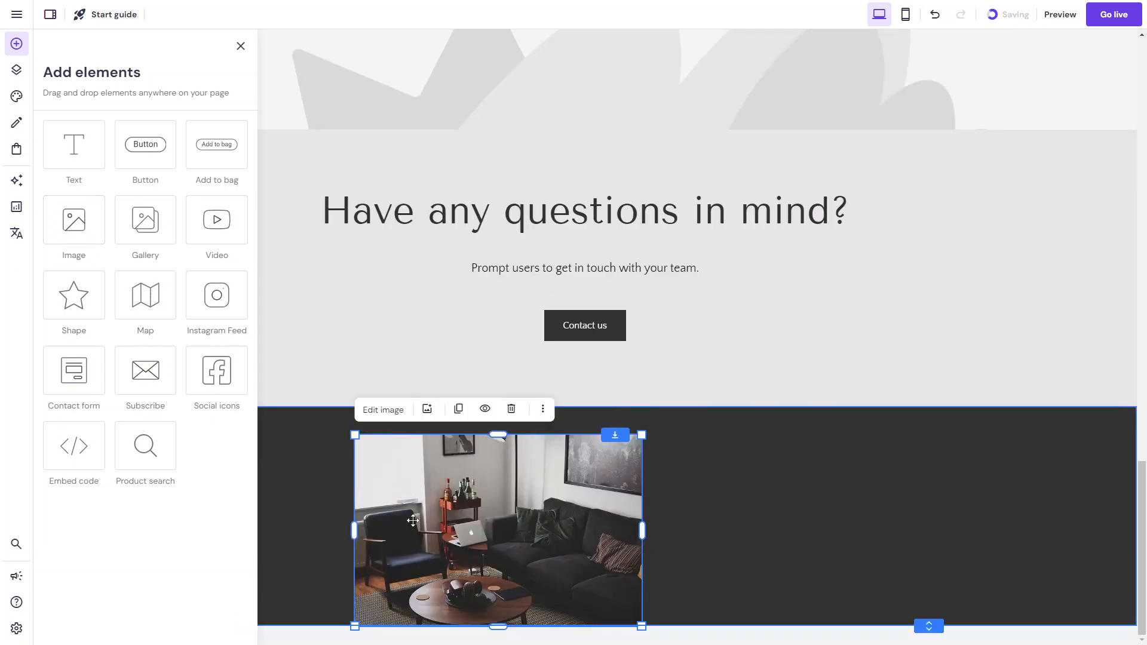
pyautogui.click(310, 476)
pyautogui.moveTo(360, 489); pyautogui.dragTo(197, 477)
pyautogui.moveTo(507, 606); pyautogui.dragTo(347, 497)
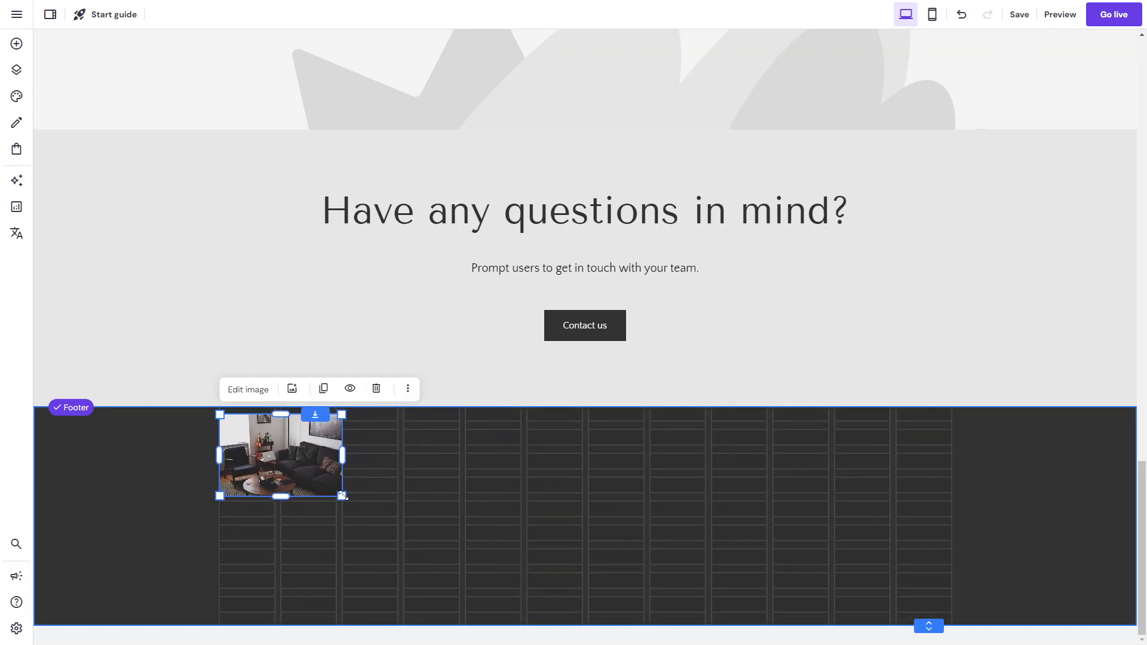
pyautogui.moveTo(348, 451); pyautogui.dragTo(382, 454)
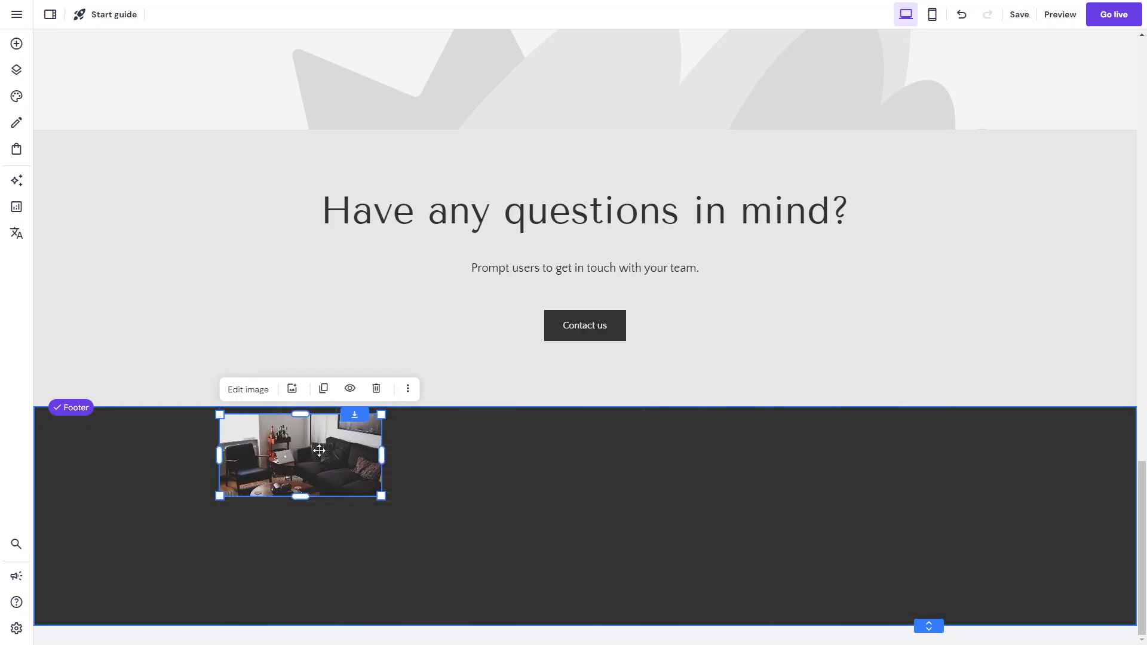
# Replace the footer's placeholder image with the white ProfileTree logo and widen its frame to fit the whole logo
pyautogui.click(291, 389)
pyautogui.click(341, 197)
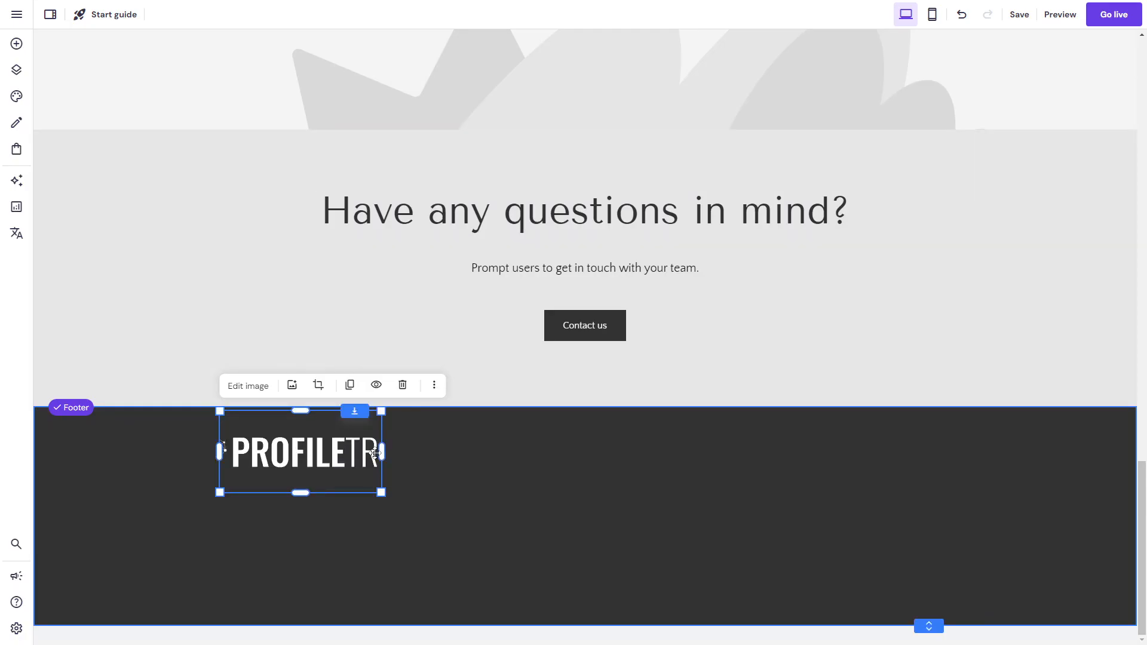
pyautogui.moveTo(381, 453); pyautogui.dragTo(484, 453)
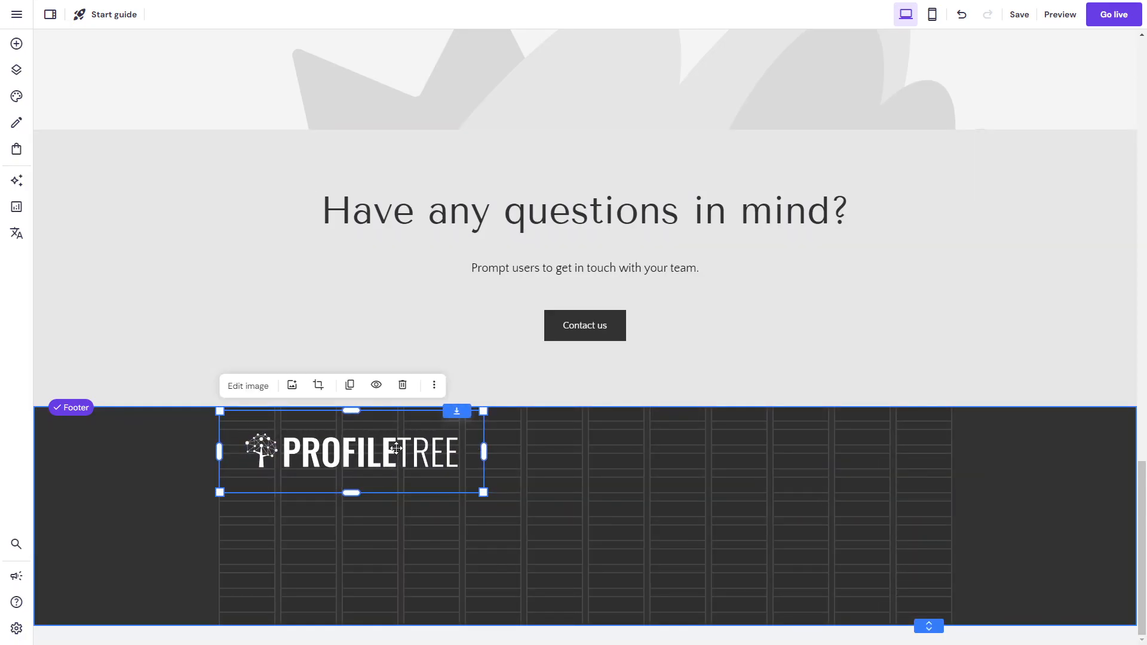
# Examine the logo image's settings for alt text, corner radius, click action and shape
pyautogui.click(250, 387)
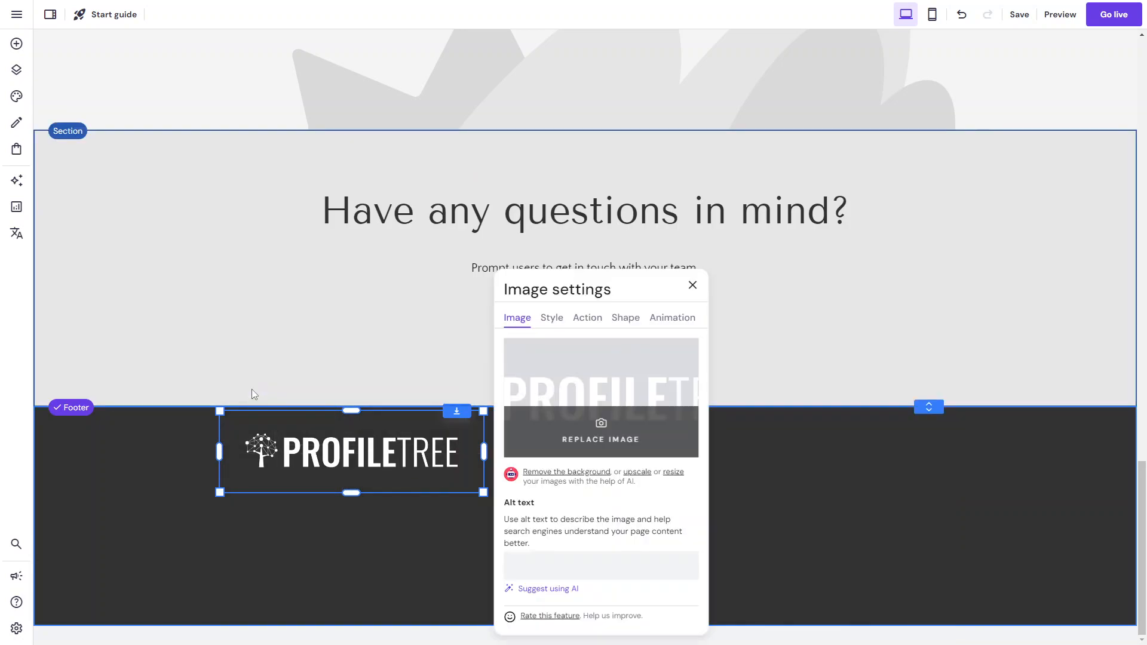
pyautogui.click(580, 575)
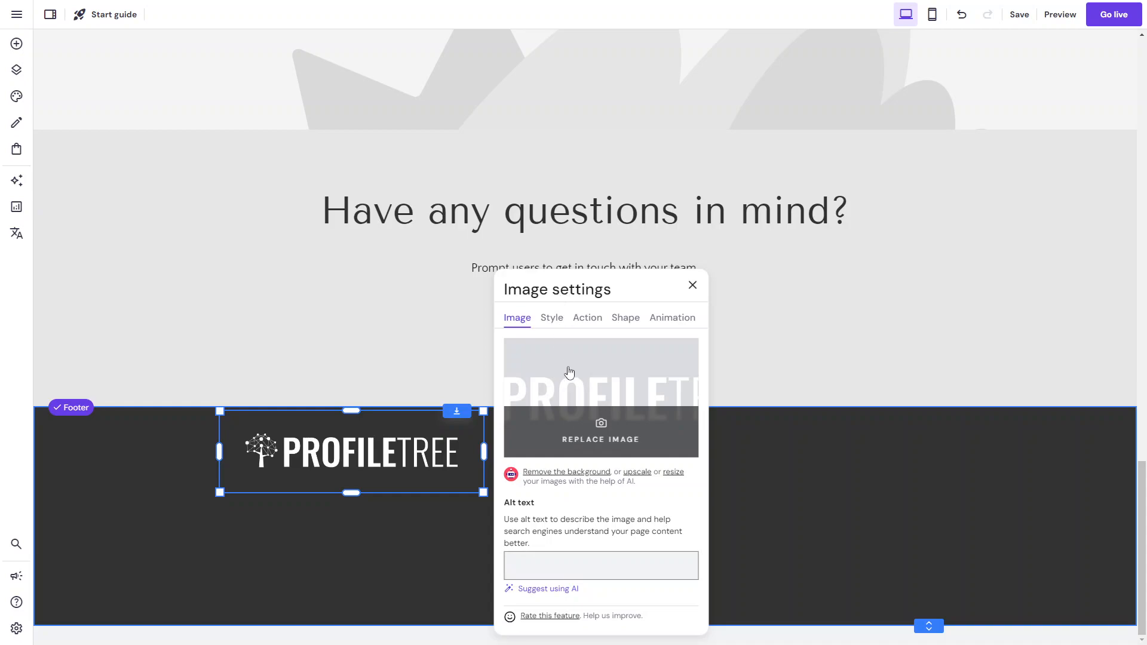
pyautogui.click(551, 318)
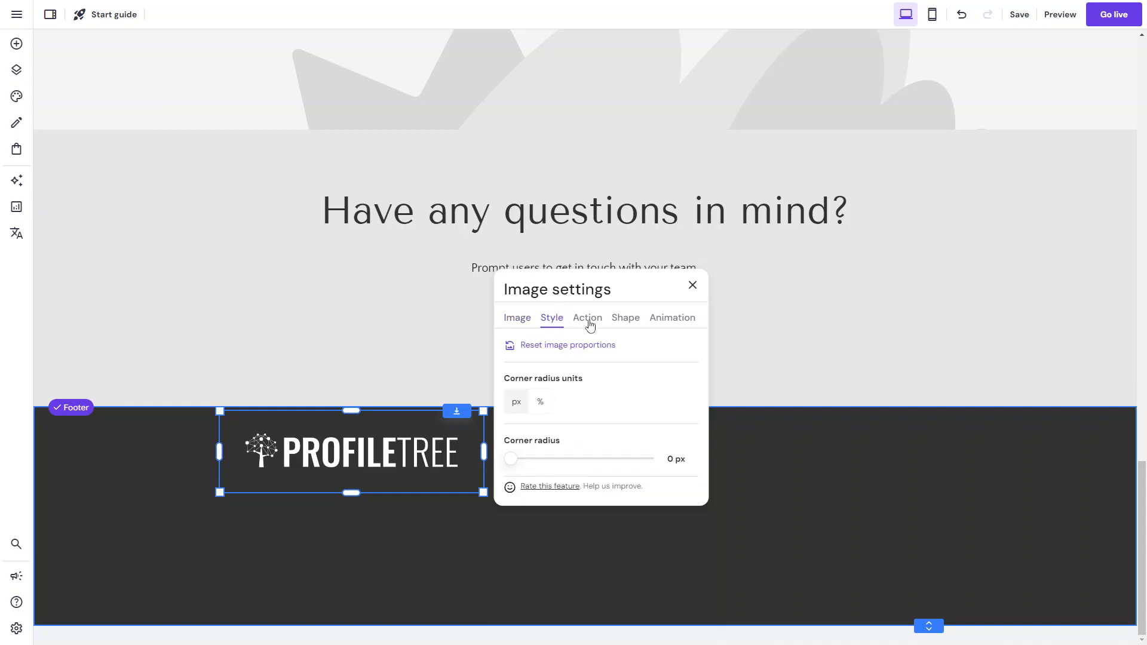
pyautogui.click(588, 322)
pyautogui.click(555, 323)
pyautogui.click(598, 319)
pyautogui.click(632, 323)
# Make the footer logo open a link to the Home page when clicked
pyautogui.click(596, 321)
pyautogui.click(585, 369)
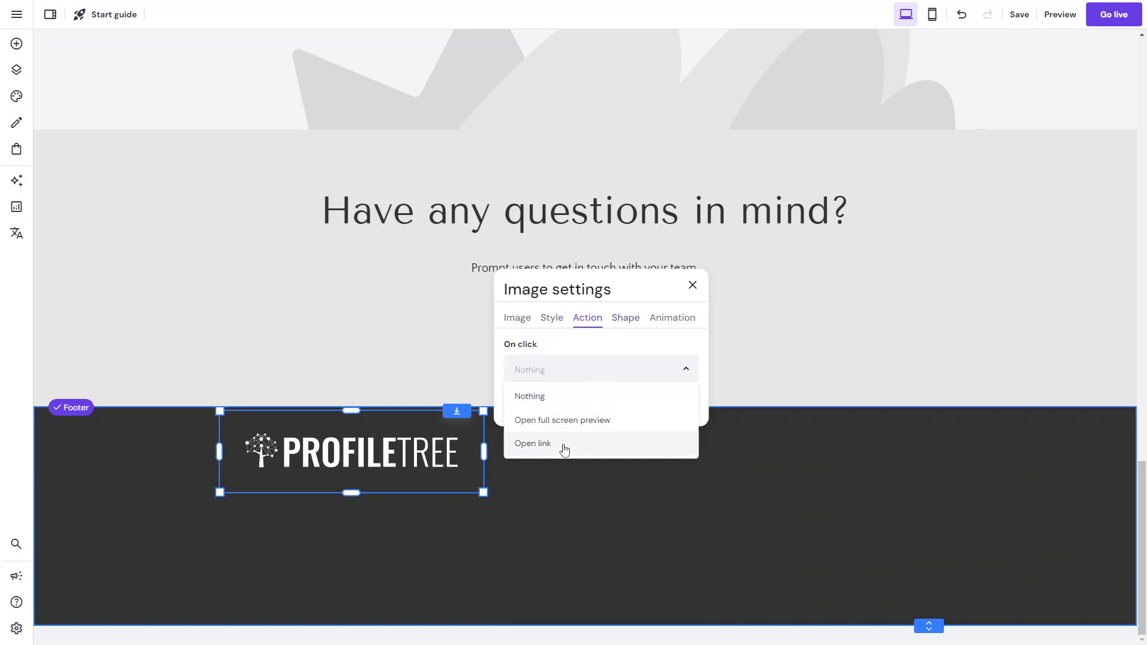
pyautogui.click(564, 445)
pyautogui.click(586, 462)
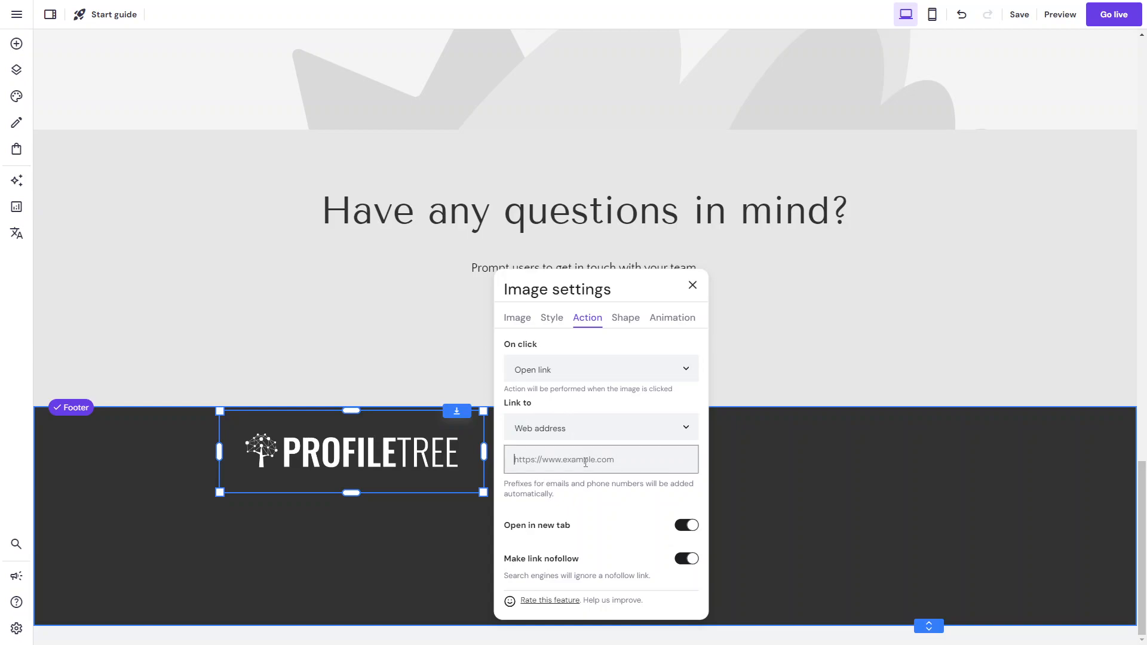
pyautogui.click(665, 425)
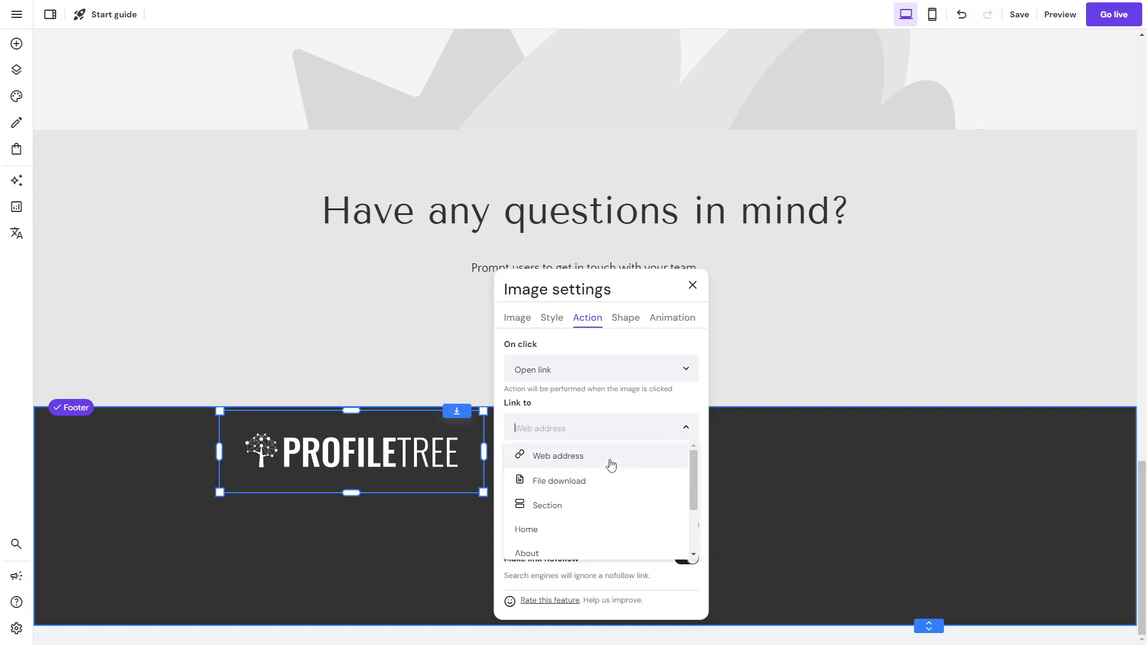
pyautogui.scroll(-2, 598, 492)
pyautogui.click(541, 490)
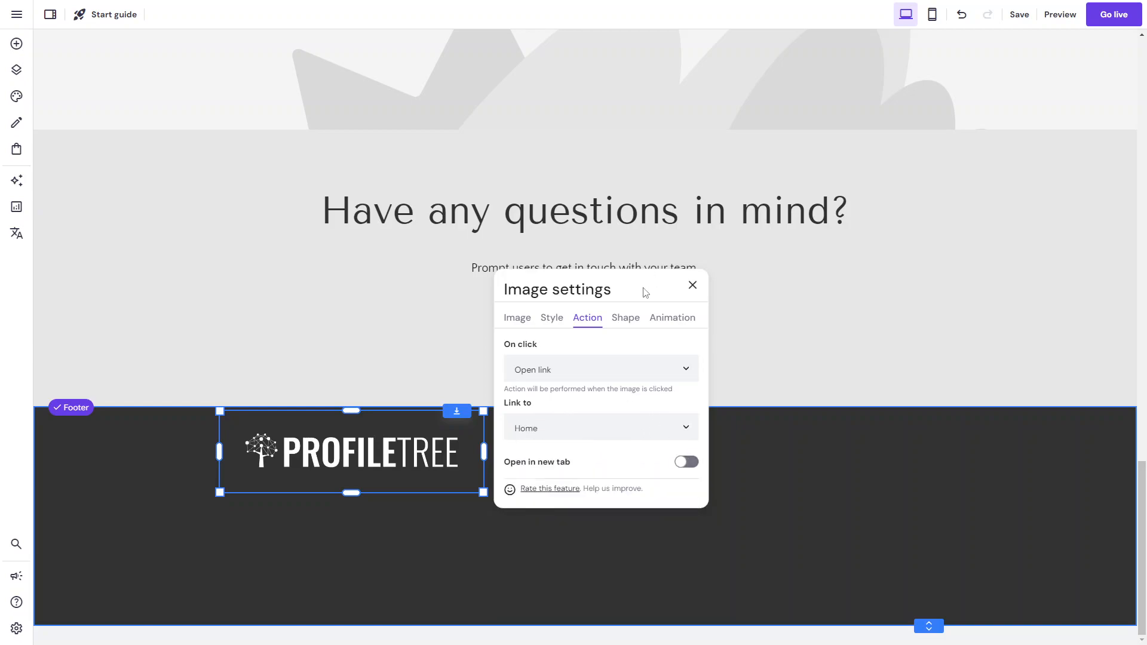
# Check the logo's shape and animation options, and narrow its frame slightly
pyautogui.click(627, 321)
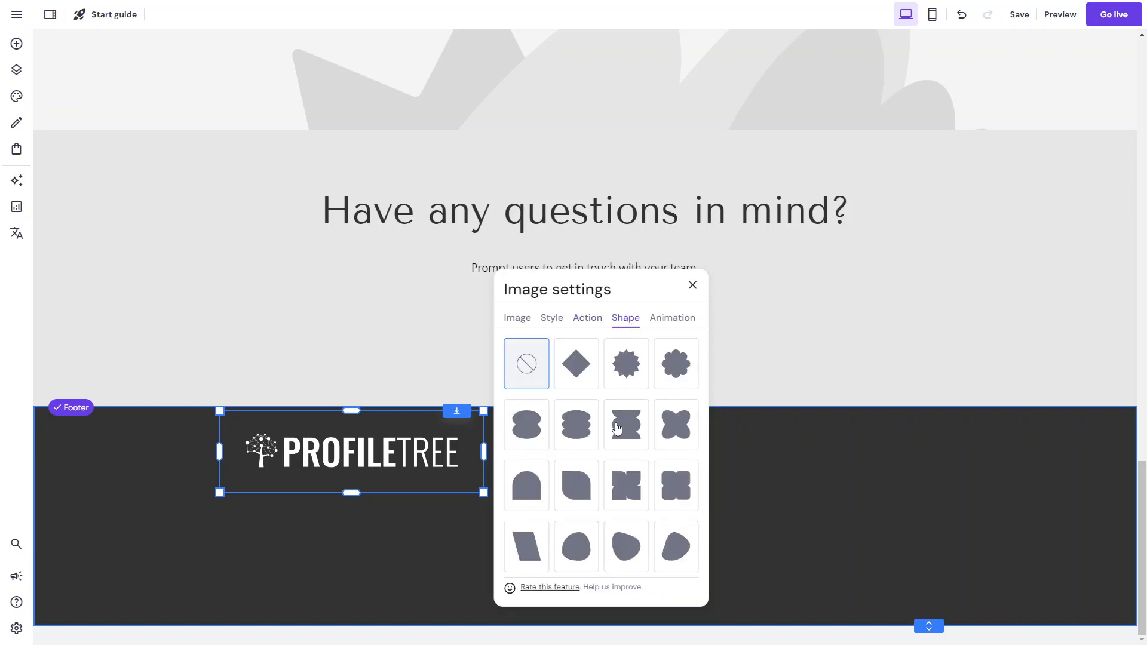
pyautogui.click(678, 323)
pyautogui.click(693, 285)
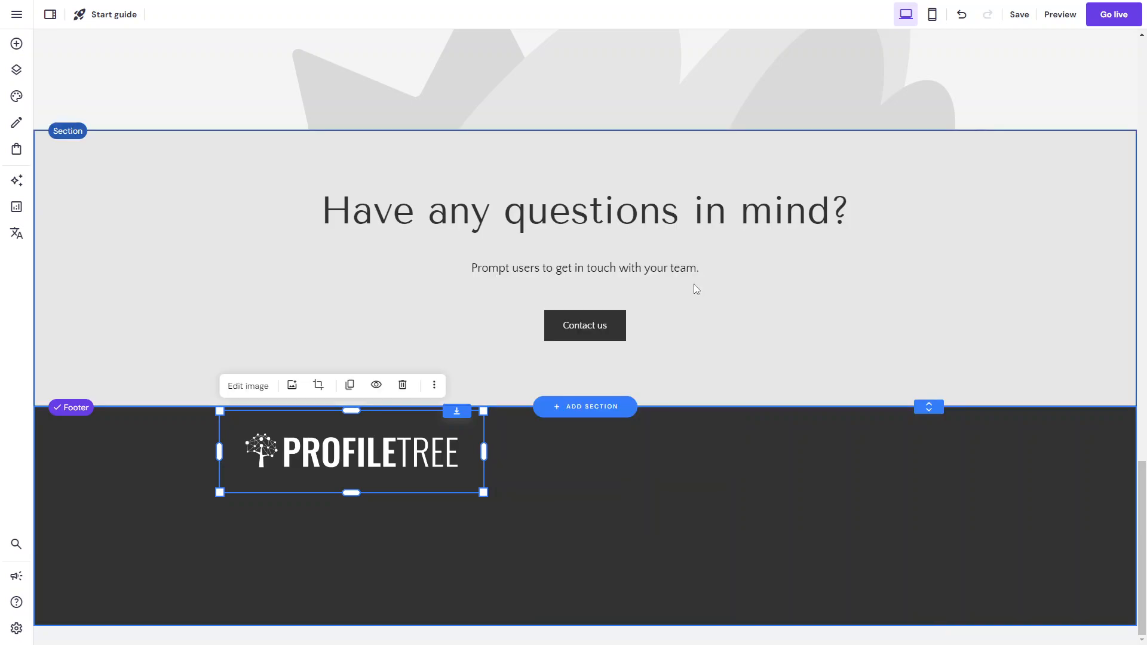
pyautogui.moveTo(482, 454); pyautogui.dragTo(459, 454)
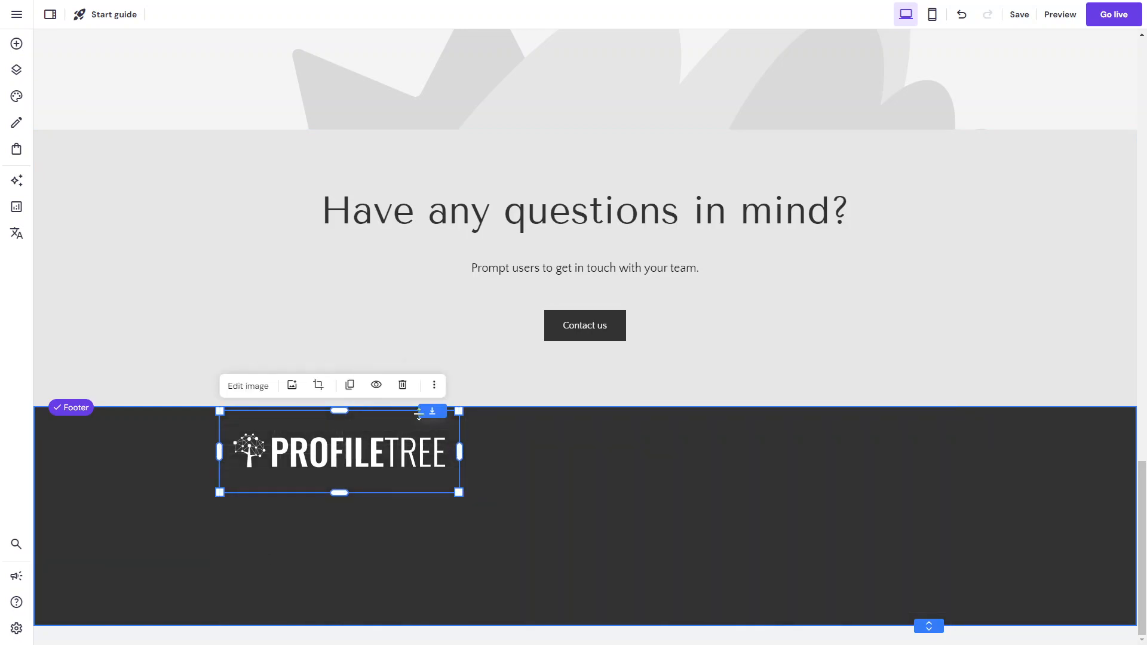
# Add a text element to the footer directly below the logo, with its edge roughly aligned with the logo artwork
pyautogui.click(16, 51)
pyautogui.moveTo(90, 146); pyautogui.dragTo(264, 479)
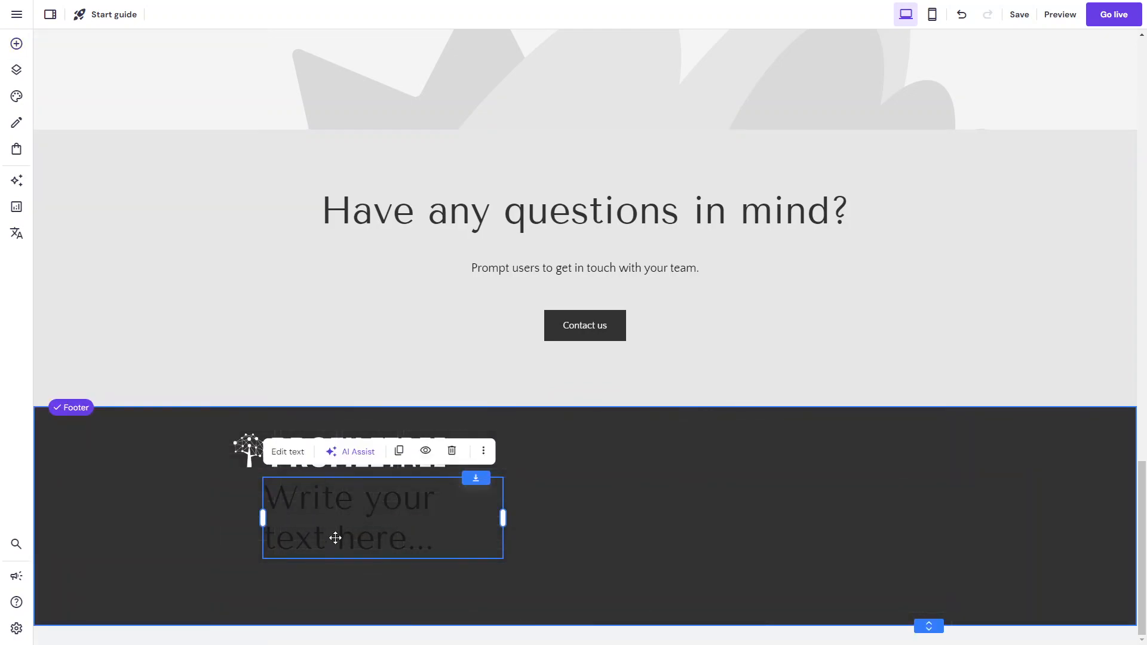
pyautogui.rightClick(307, 537)
pyautogui.doubleClick(281, 527)
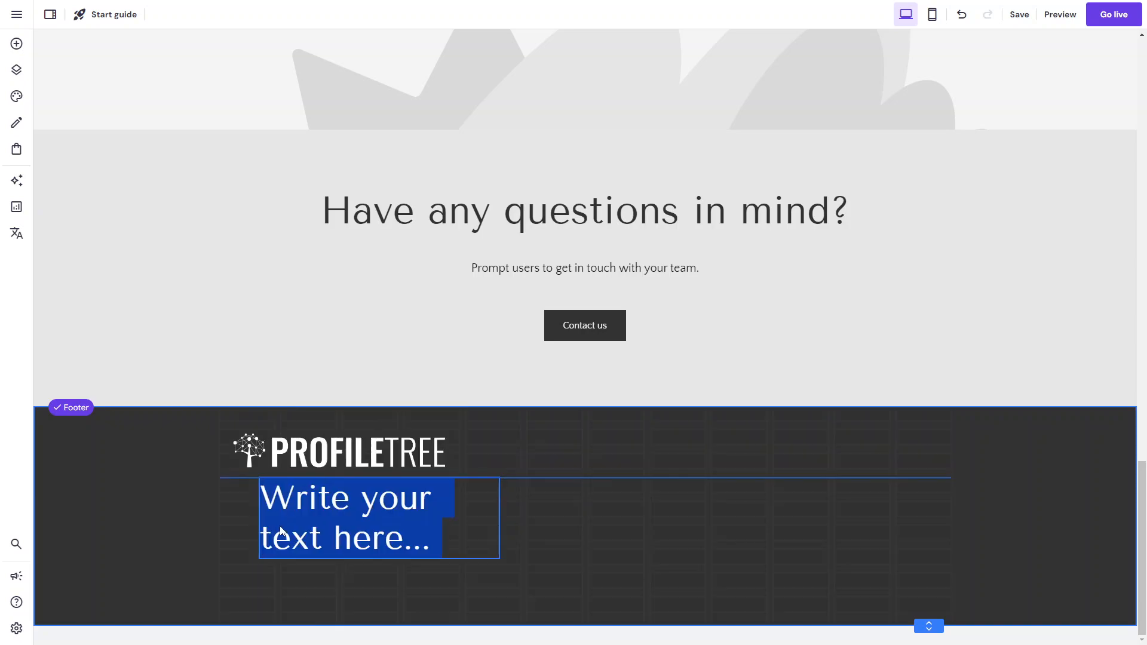
pyautogui.moveTo(260, 531); pyautogui.dragTo(268, 532)
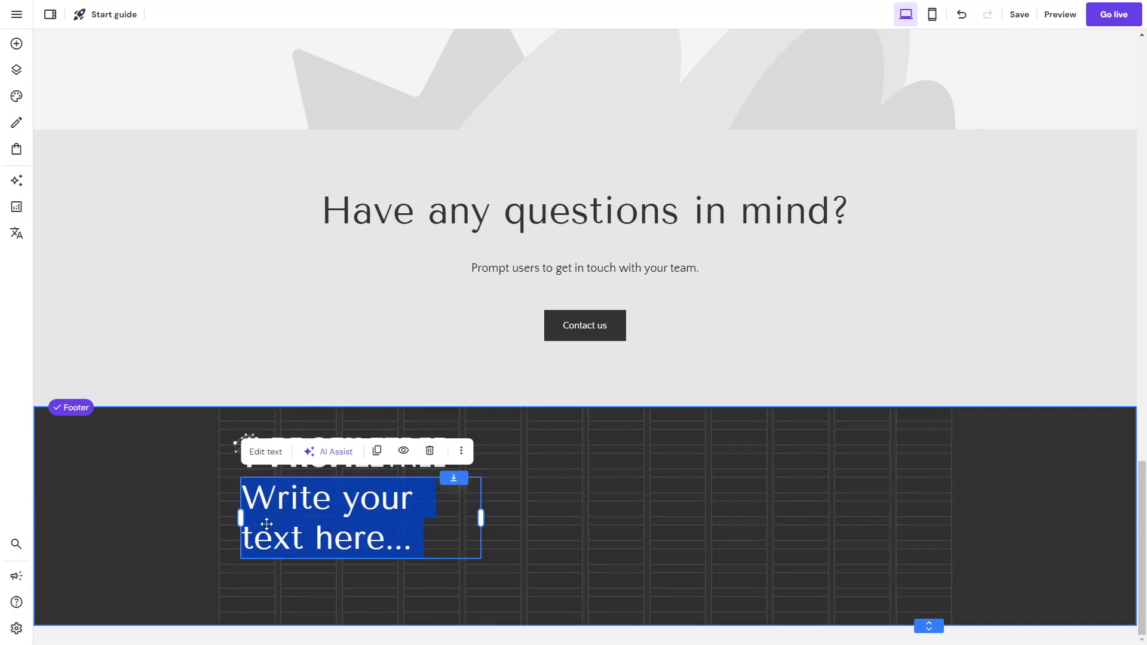
# Set the text below the logo to the Paragraph 1 style and colour it white (#ffffff)
pyautogui.click(265, 452)
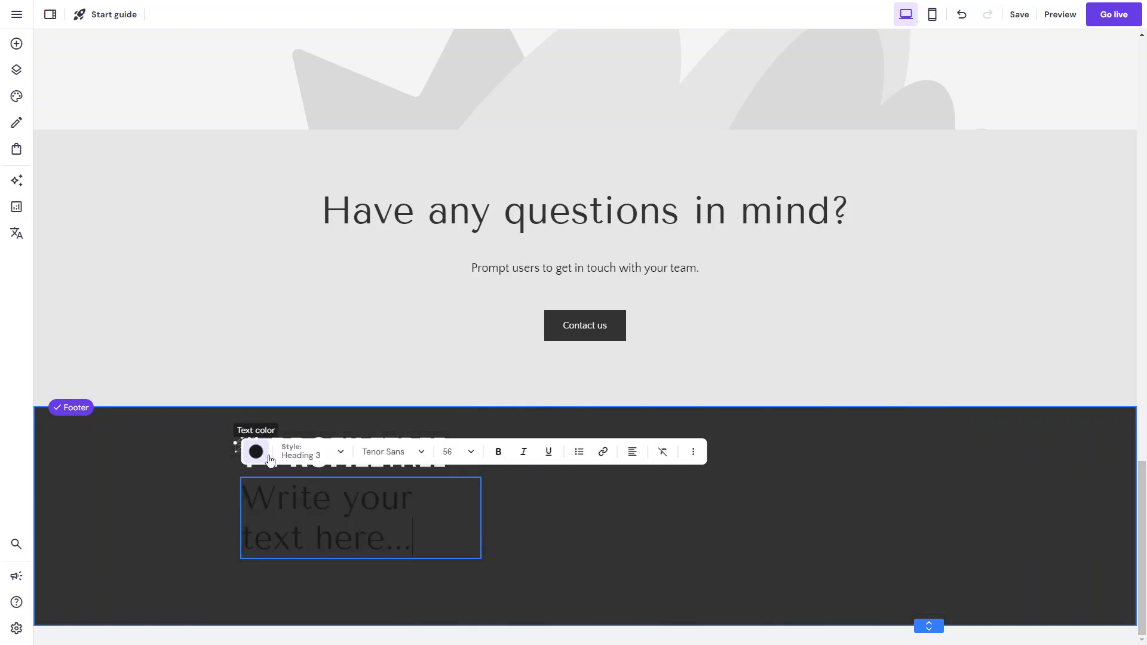
pyautogui.click(325, 457)
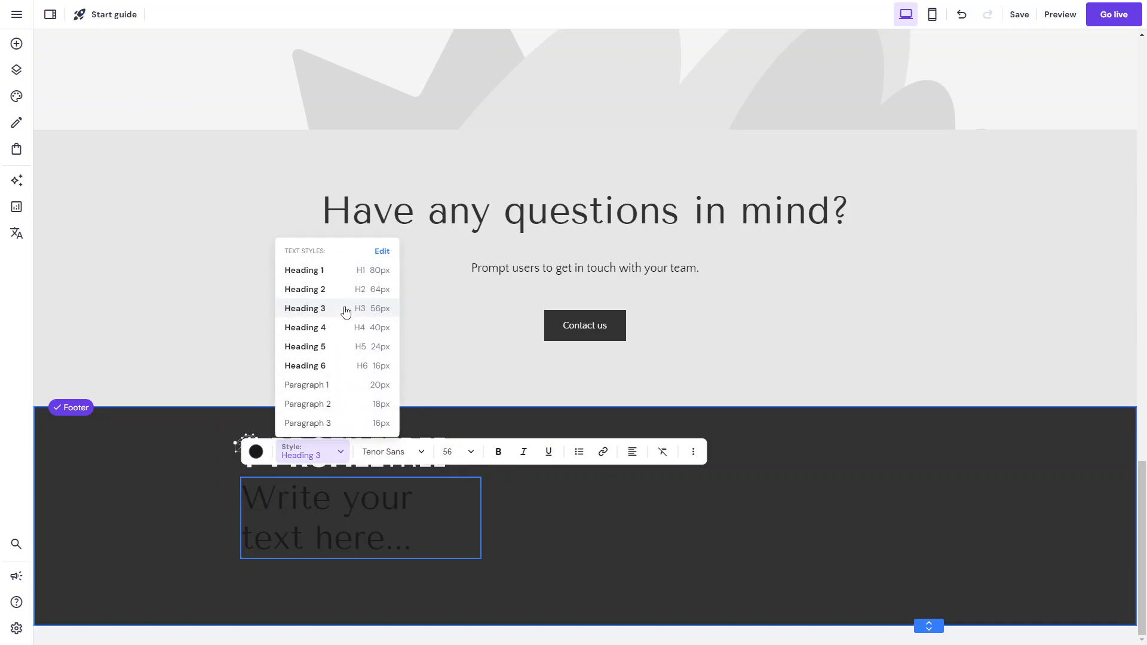
pyautogui.click(347, 386)
pyautogui.tripleClick(327, 492)
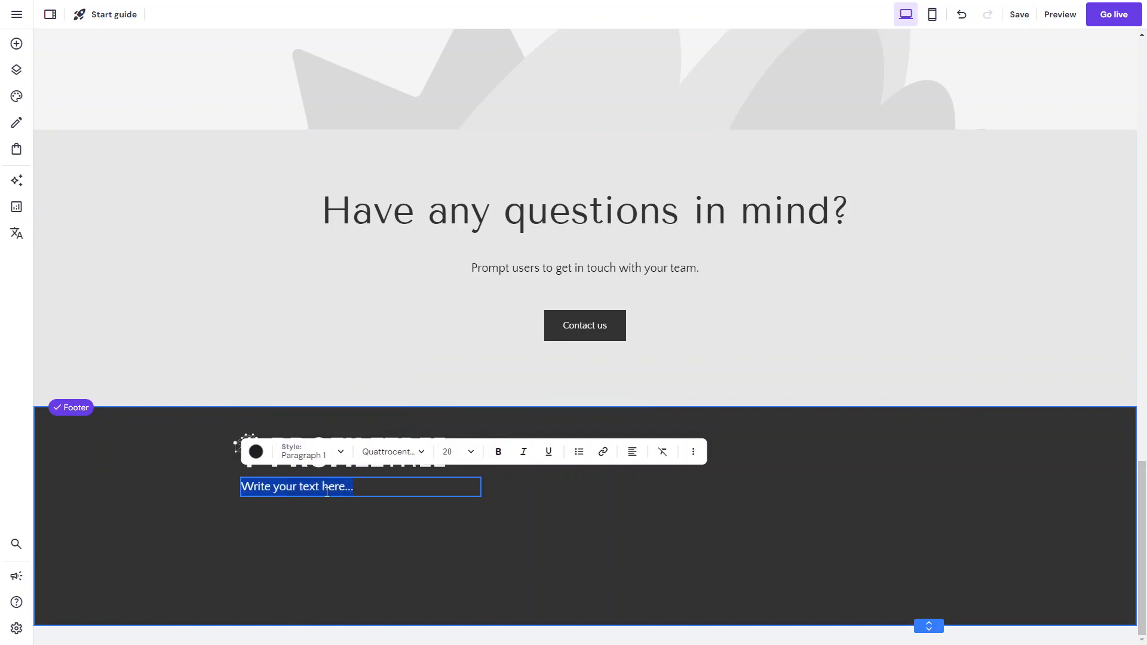
pyautogui.click(266, 453)
pyautogui.click(293, 226)
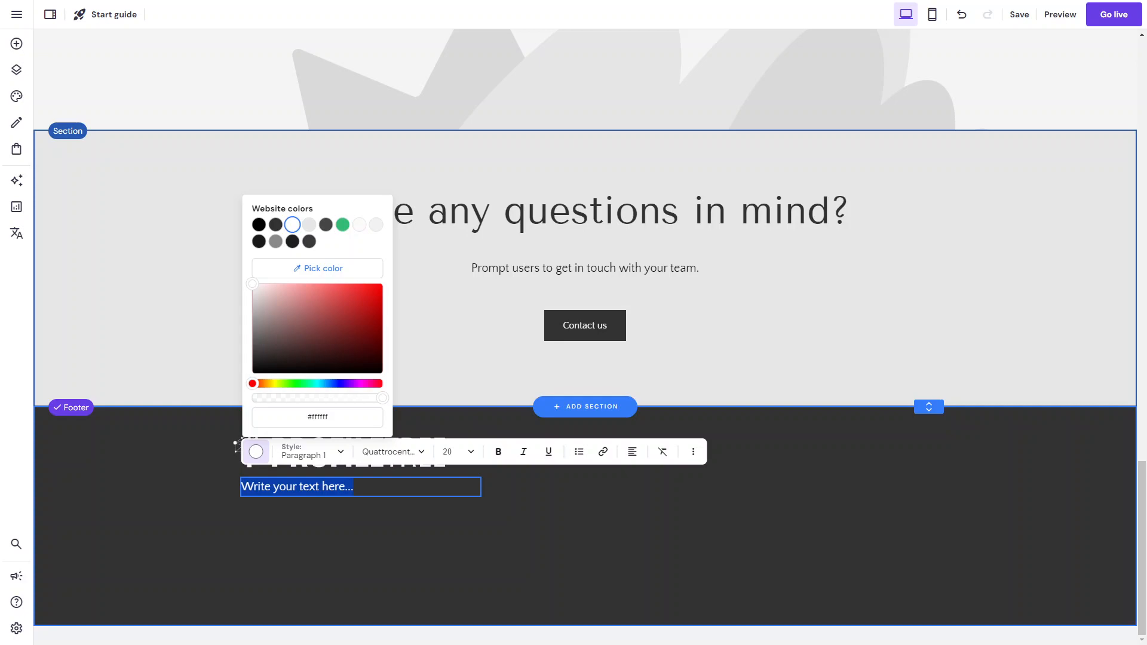
pyautogui.press('Escape')
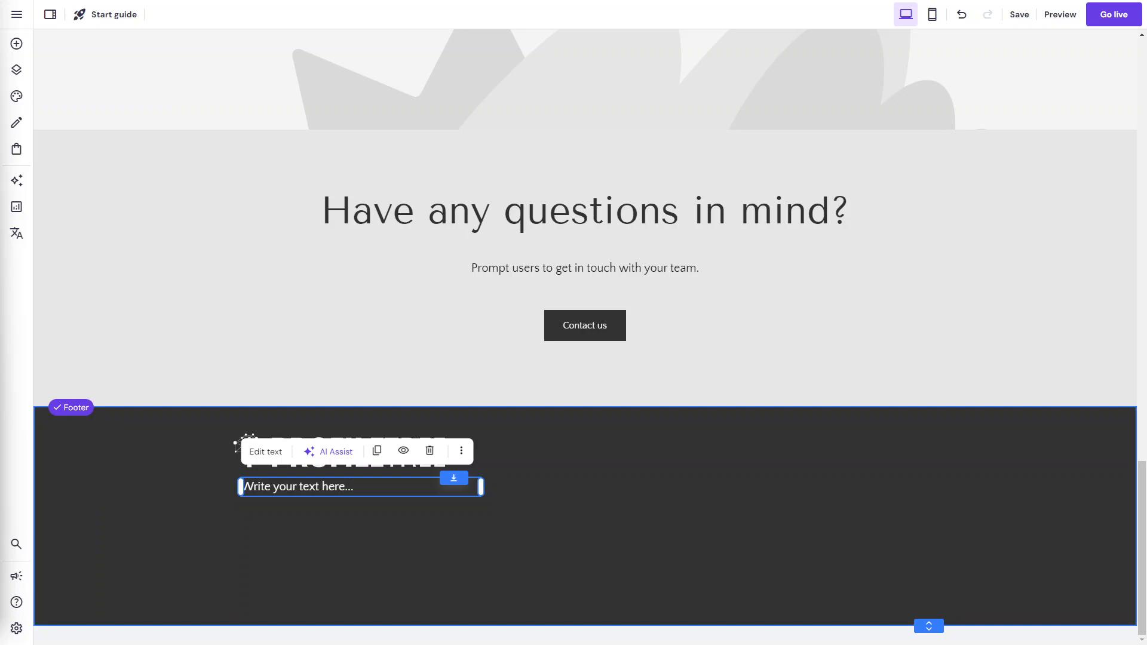
# Replace the placeholder below the logo with the Lorem Ipsum paragraph ending "type specimen book." and narrow the text box to the logo's width
pyautogui.click(265, 452)
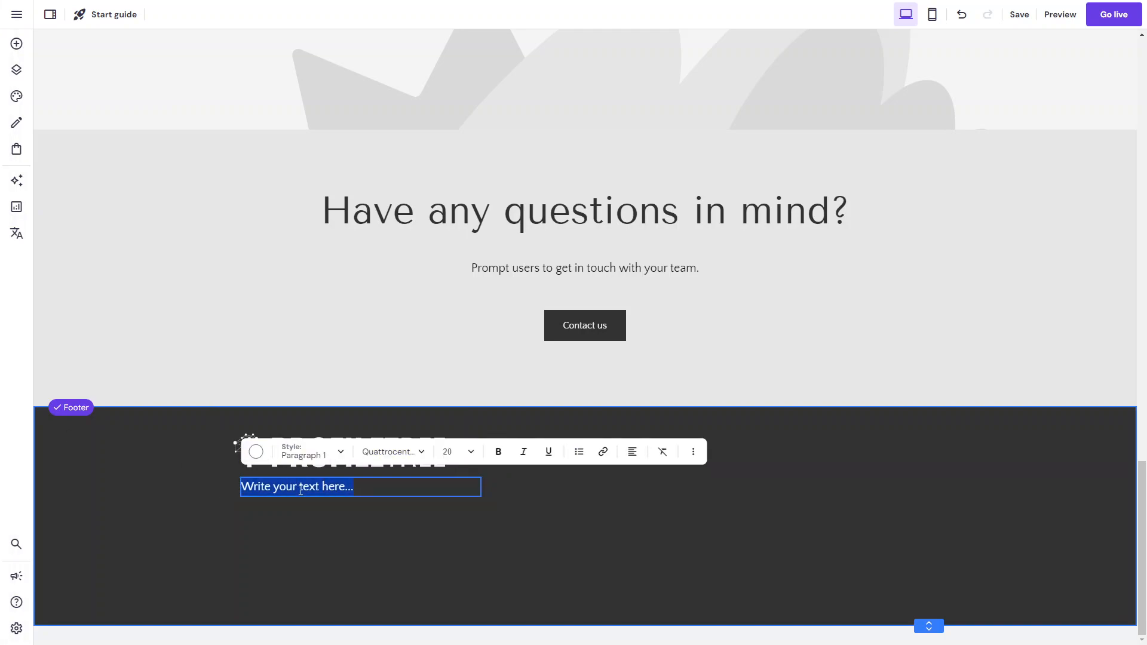
pyautogui.write("Lorem Ipsum is simply dummy text of the printing and typesetting industry. Lorem Ipsum has been the industry's standard dummy text ever since the 1500s, when an unknown printer took a galley of type and scrambled it to make a type specimen book.")
pyautogui.click(501, 515)
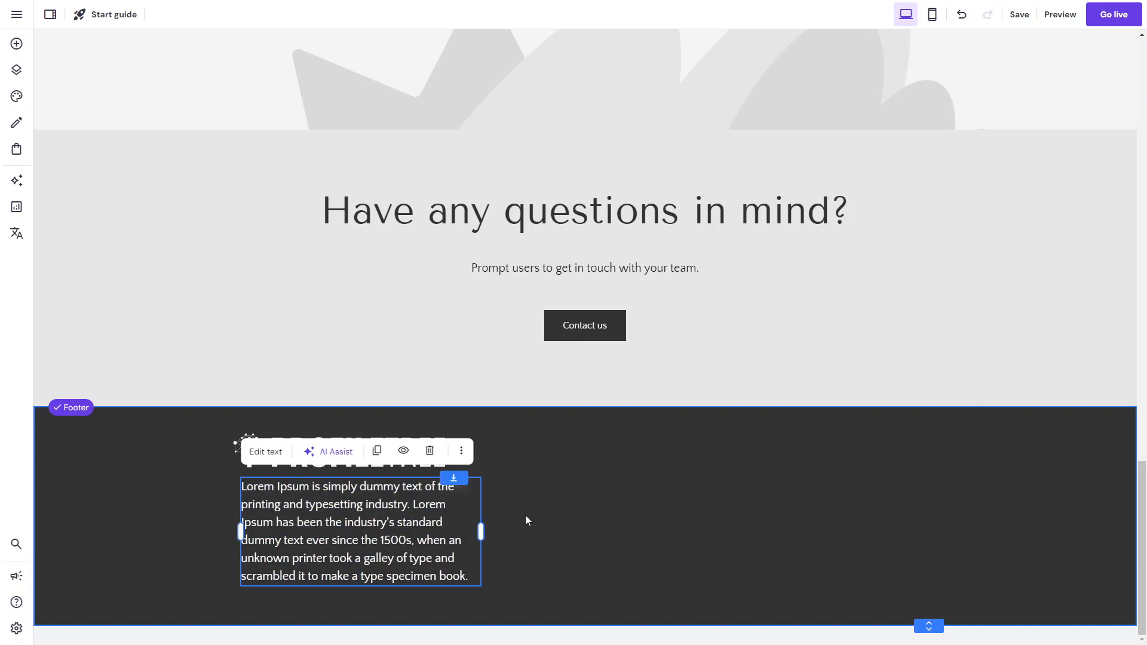
pyautogui.moveTo(383, 512); pyautogui.dragTo(381, 522)
pyautogui.moveTo(480, 530); pyautogui.dragTo(449, 530)
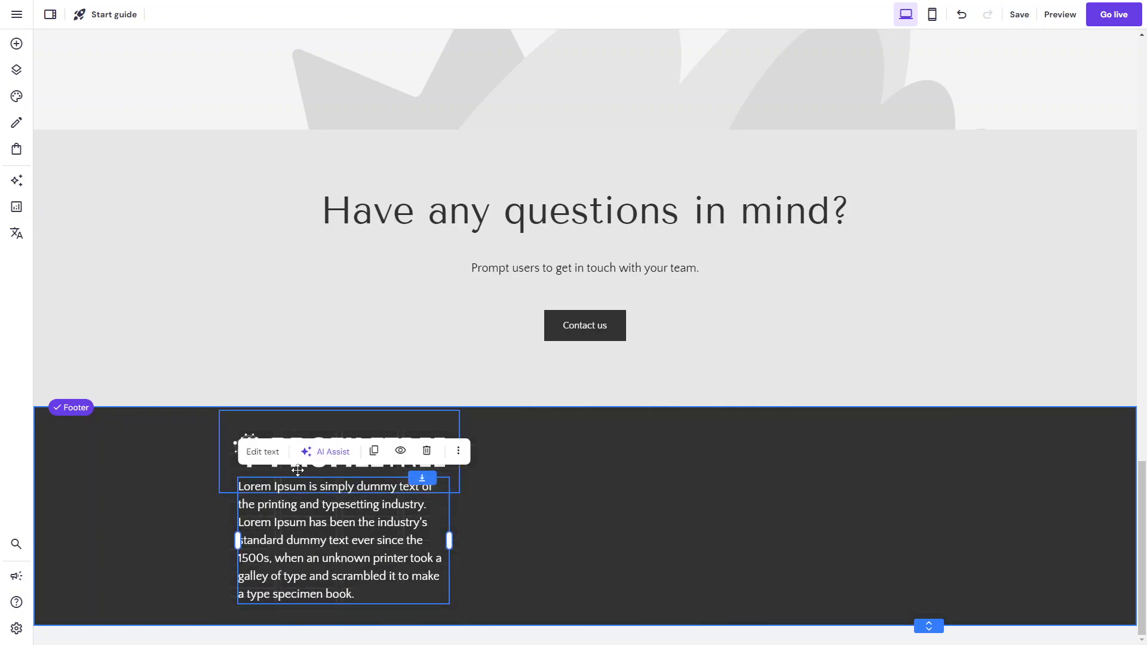
# Change the Lorem Ipsum paragraph to the Paragraph 3 style and colour it white (#ffffff)
pyautogui.click(263, 452)
pyautogui.click(328, 464)
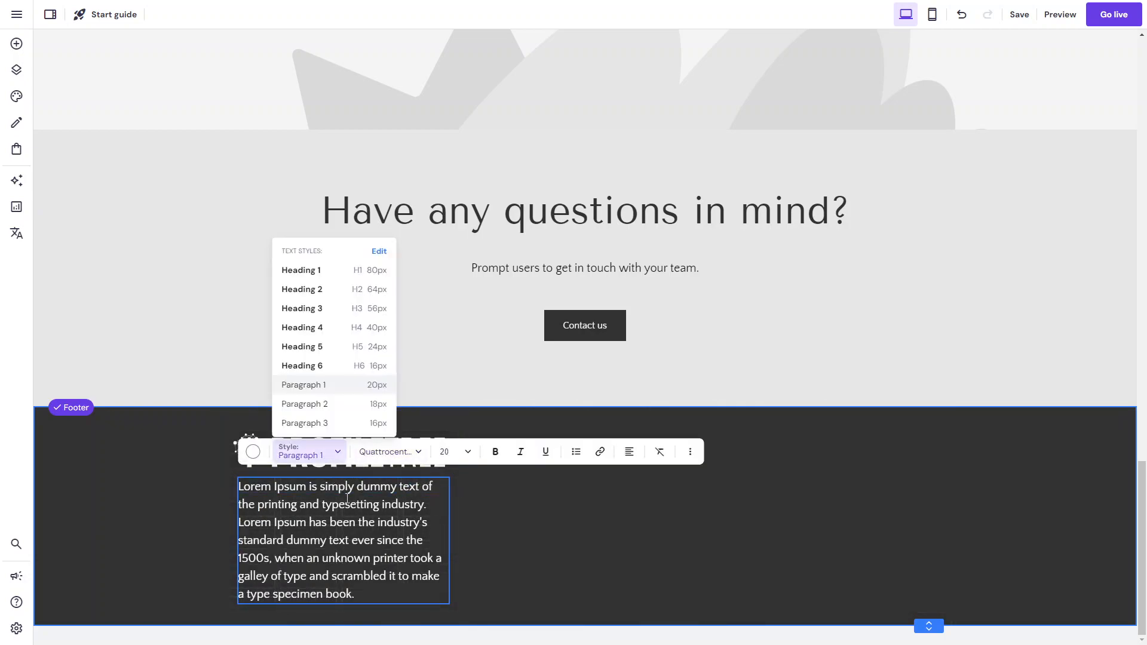
pyautogui.click(338, 421)
pyautogui.hotkey('ctrl', 'a')
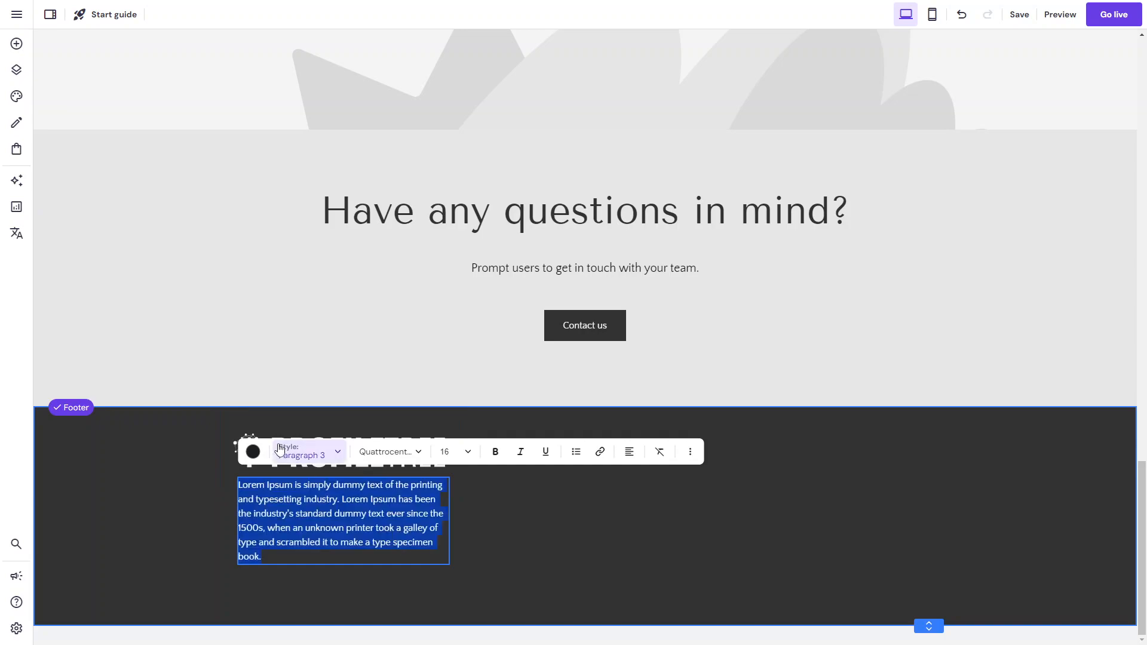
pyautogui.click(253, 452)
pyautogui.click(290, 225)
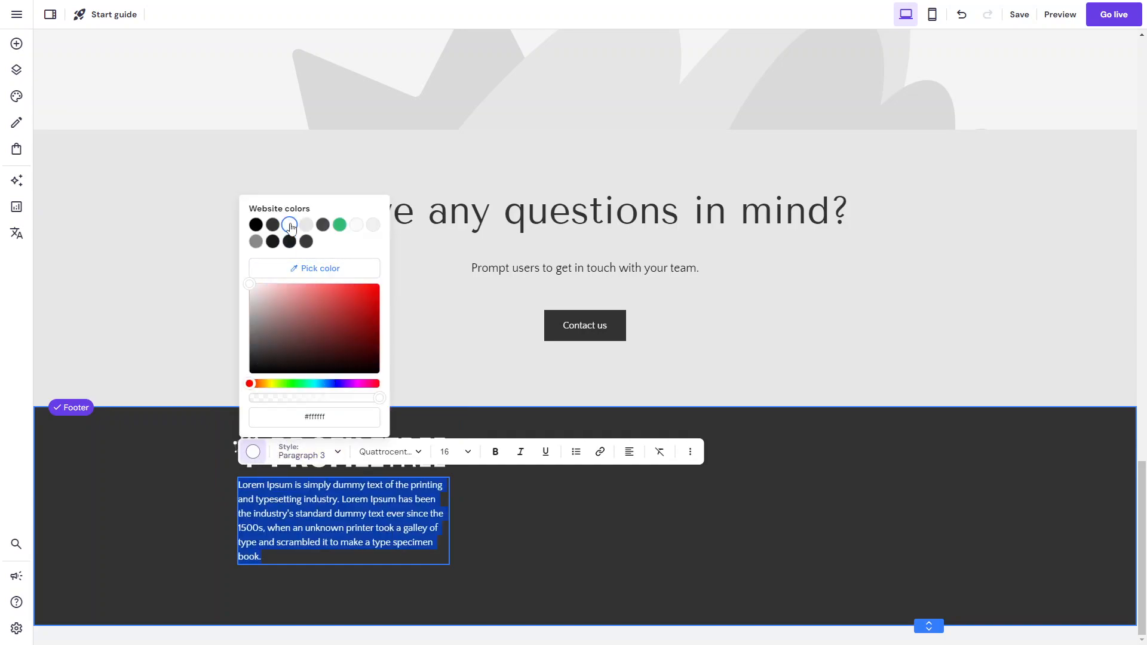
pyautogui.click(524, 533)
pyautogui.click(508, 526)
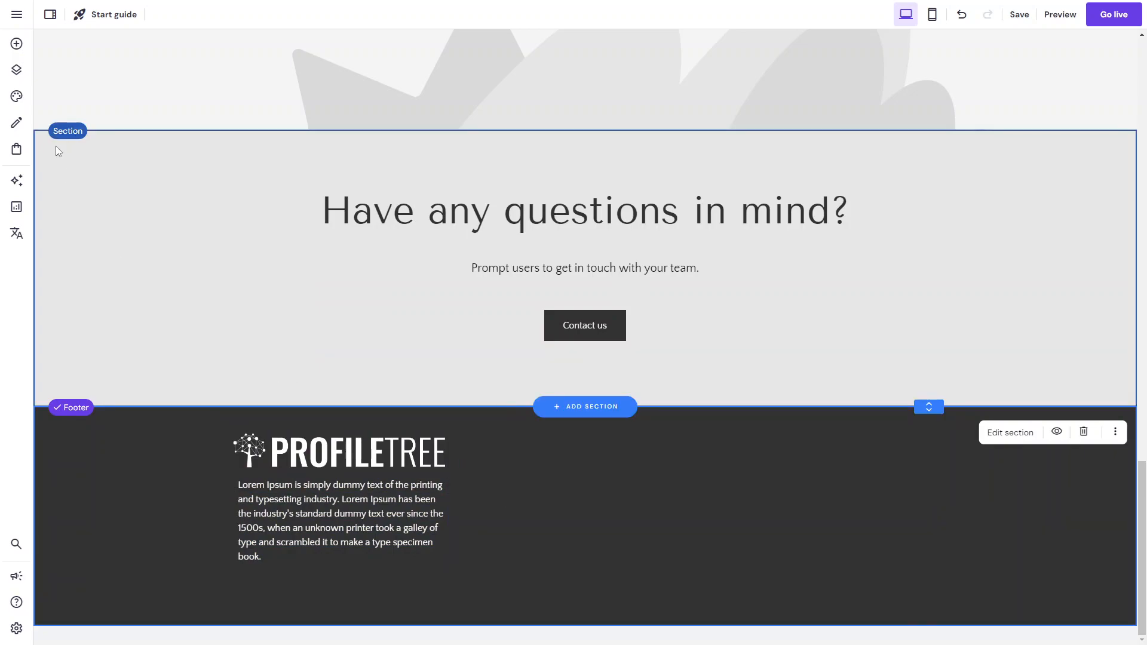
# Add a text element to the footer, beside the logo and description, and set it to the Heading 5 style
pyautogui.click(14, 53)
pyautogui.moveTo(66, 139); pyautogui.dragTo(561, 447)
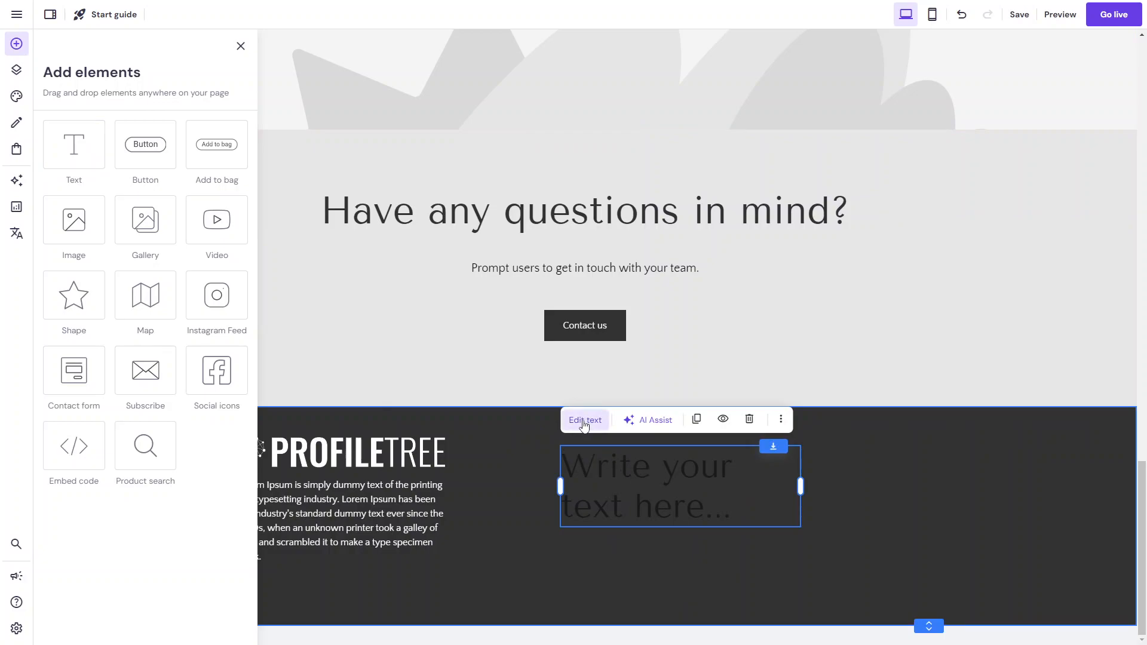
pyautogui.click(584, 423)
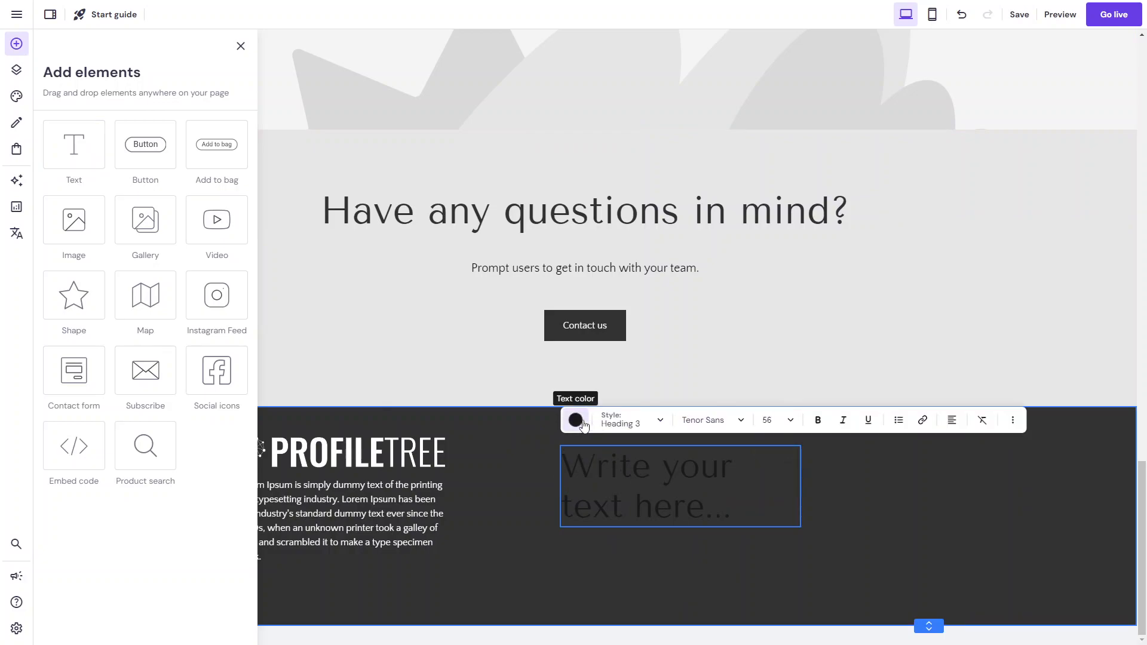
pyautogui.click(630, 430)
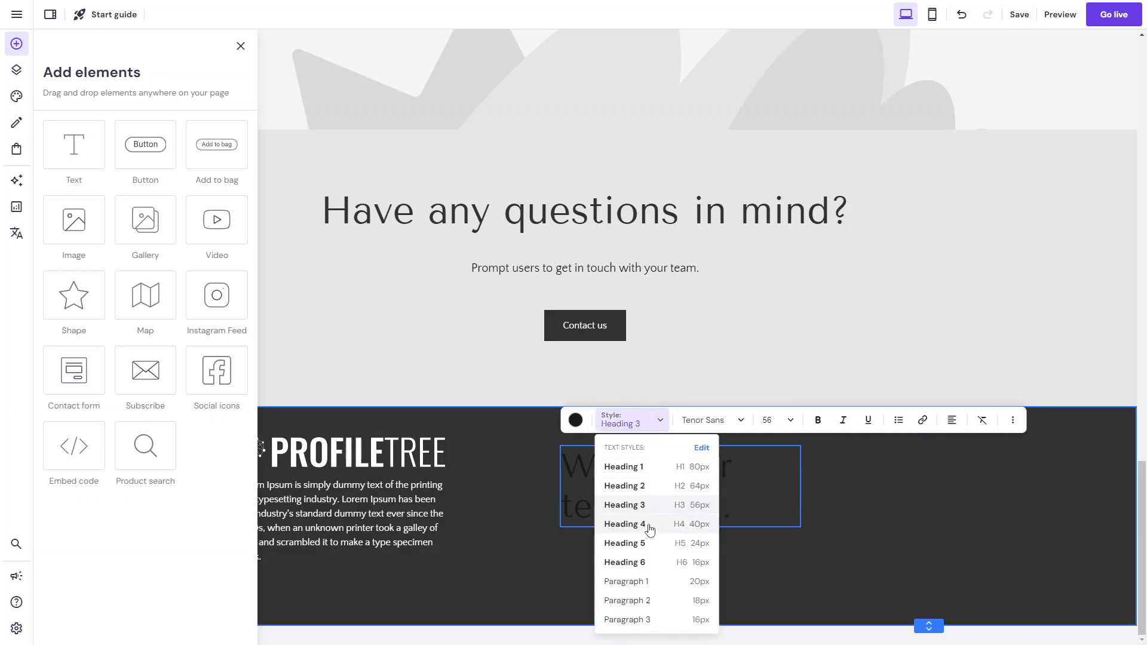
pyautogui.click(650, 543)
# Replace the new heading's placeholder text with "Navigation" and colour it white
pyautogui.tripleClick(609, 457)
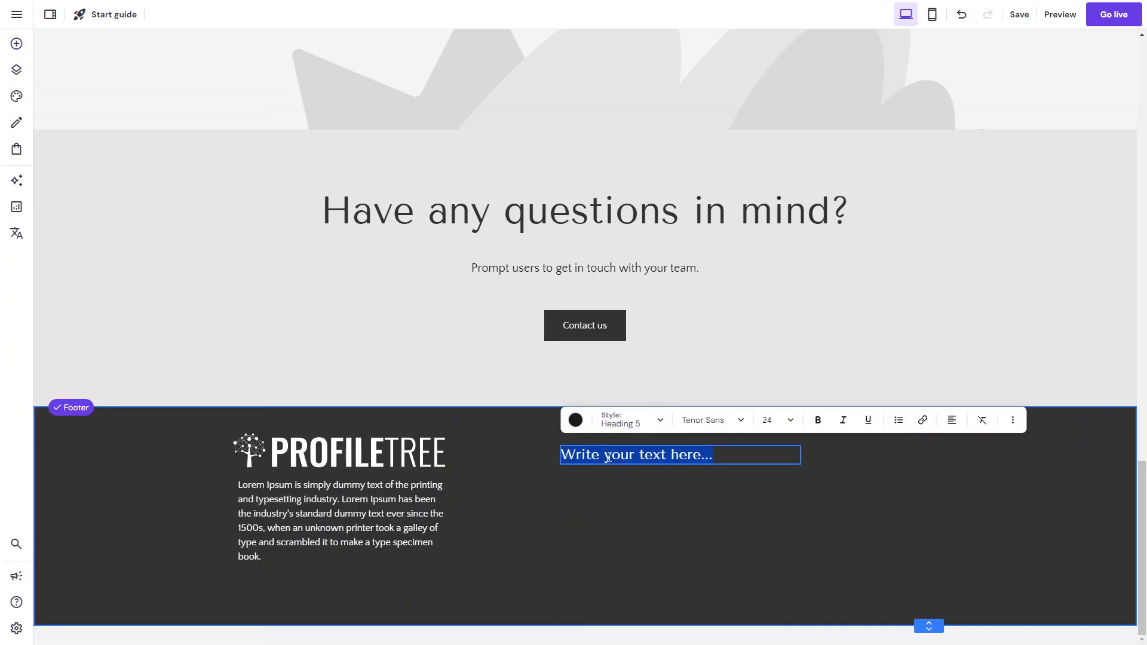
pyautogui.write('Navigation')
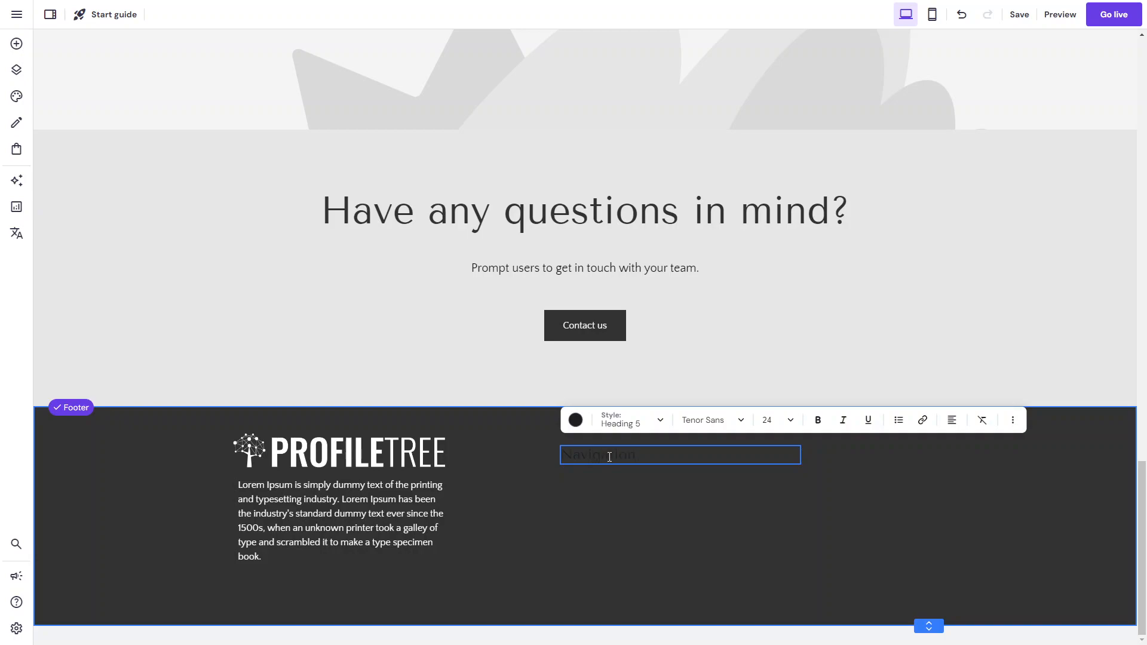
pyautogui.doubleClick(610, 457)
pyautogui.click(576, 421)
pyautogui.click(612, 193)
pyautogui.press('Escape')
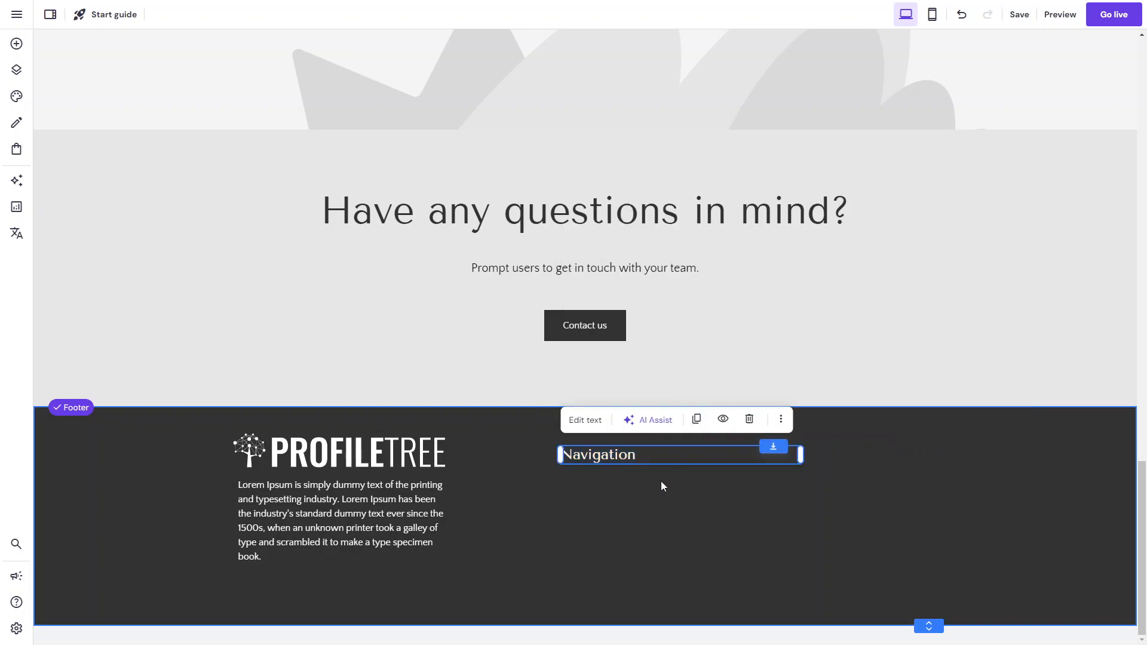
# Underline the "Navigation" heading
pyautogui.click(617, 458)
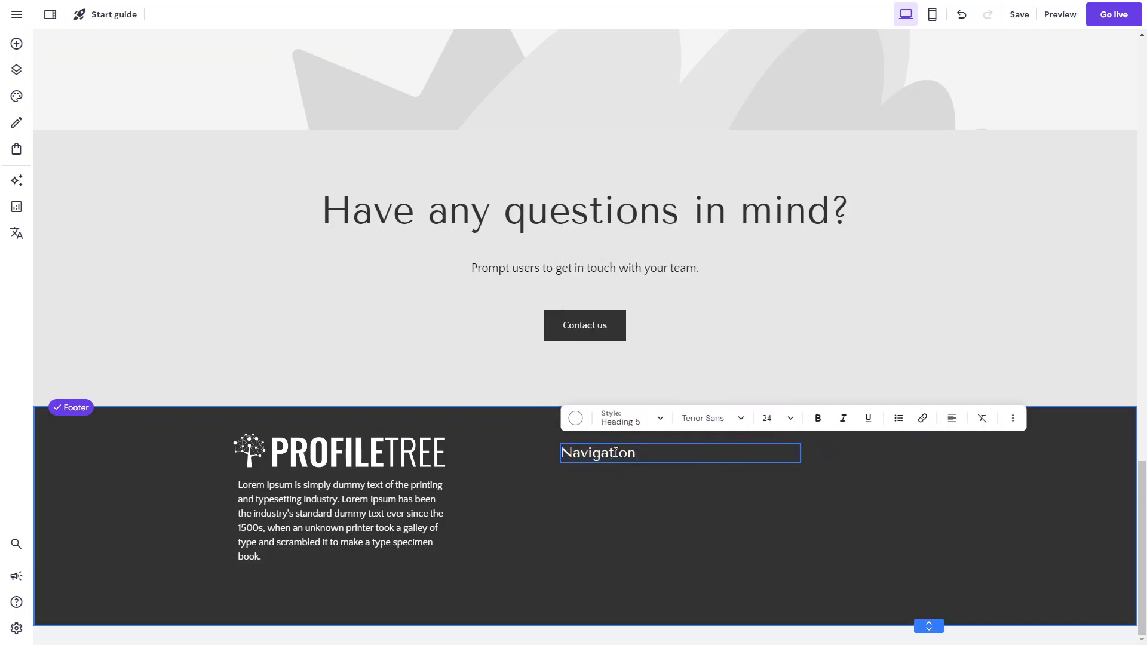
pyautogui.click(868, 418)
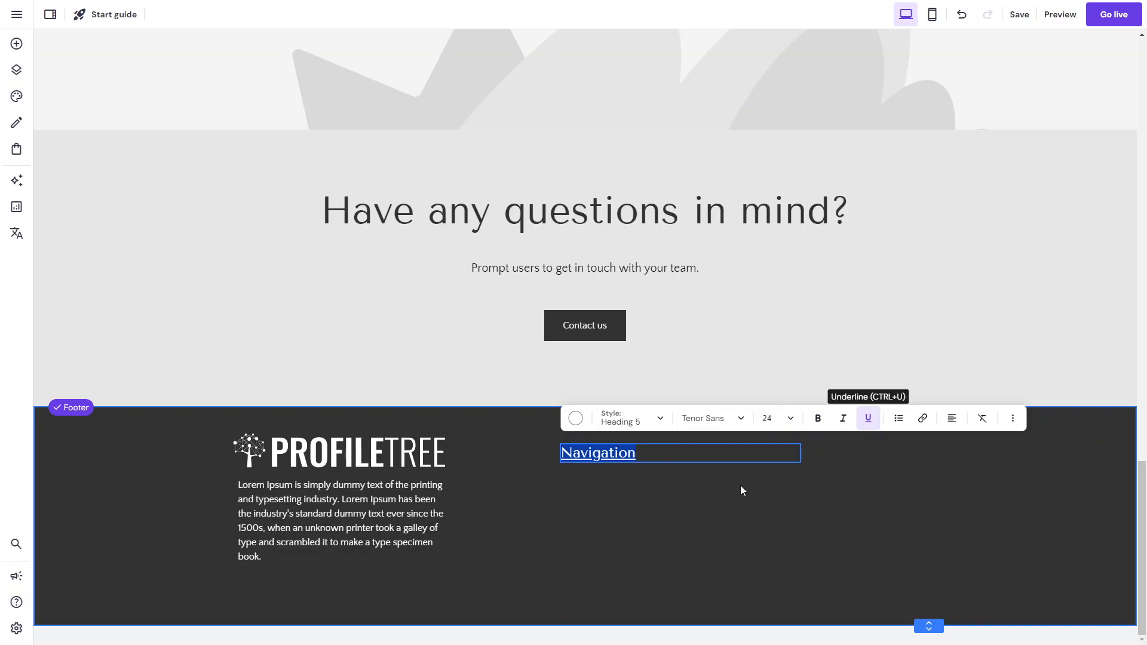
pyautogui.press('Escape')
# Move the "Navigation" heading slightly down and toward the logo, and narrow its text box to just wider than the word
pyautogui.click(724, 463)
pyautogui.click(666, 459)
pyautogui.moveTo(670, 459); pyautogui.dragTo(646, 471)
pyautogui.moveTo(778, 471); pyautogui.dragTo(636, 479)
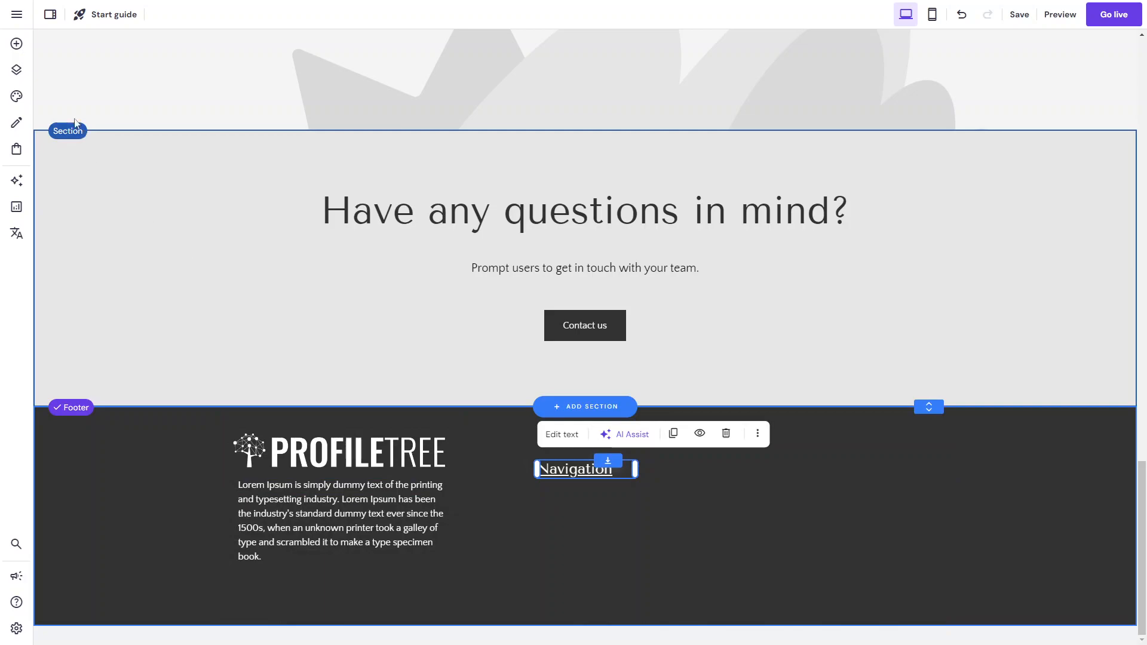
# Add a text element below the "Navigation" heading and set it to the Paragraph 3 style
pyautogui.click(17, 44)
pyautogui.moveTo(75, 145); pyautogui.dragTo(585, 511)
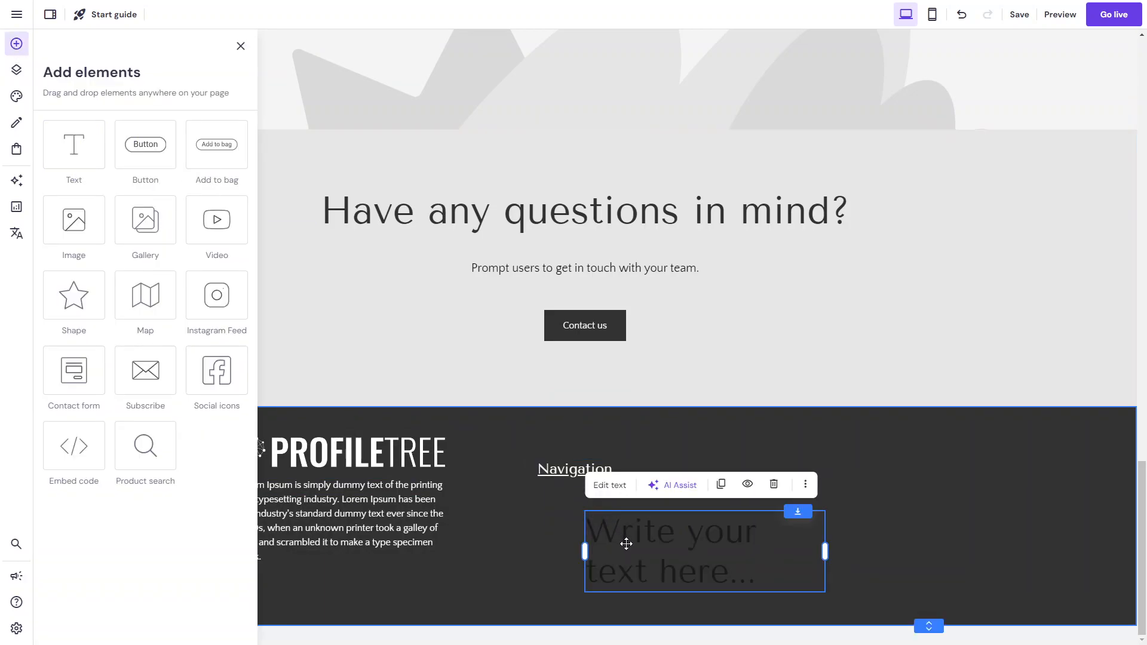
pyautogui.click(610, 486)
pyautogui.click(648, 485)
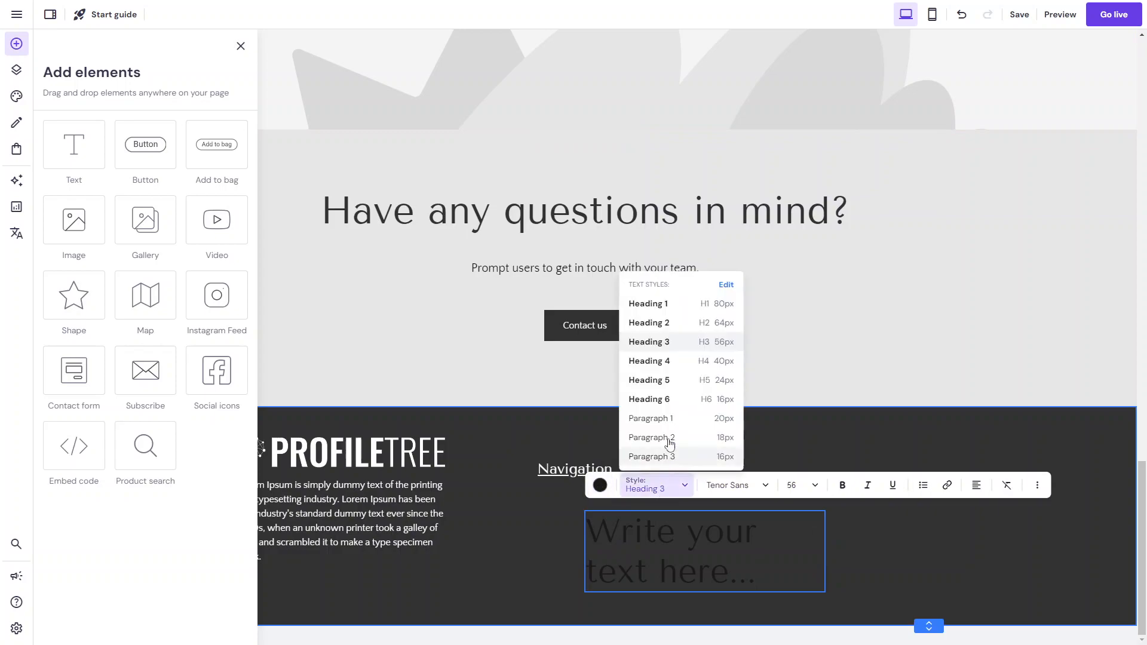
pyautogui.click(657, 456)
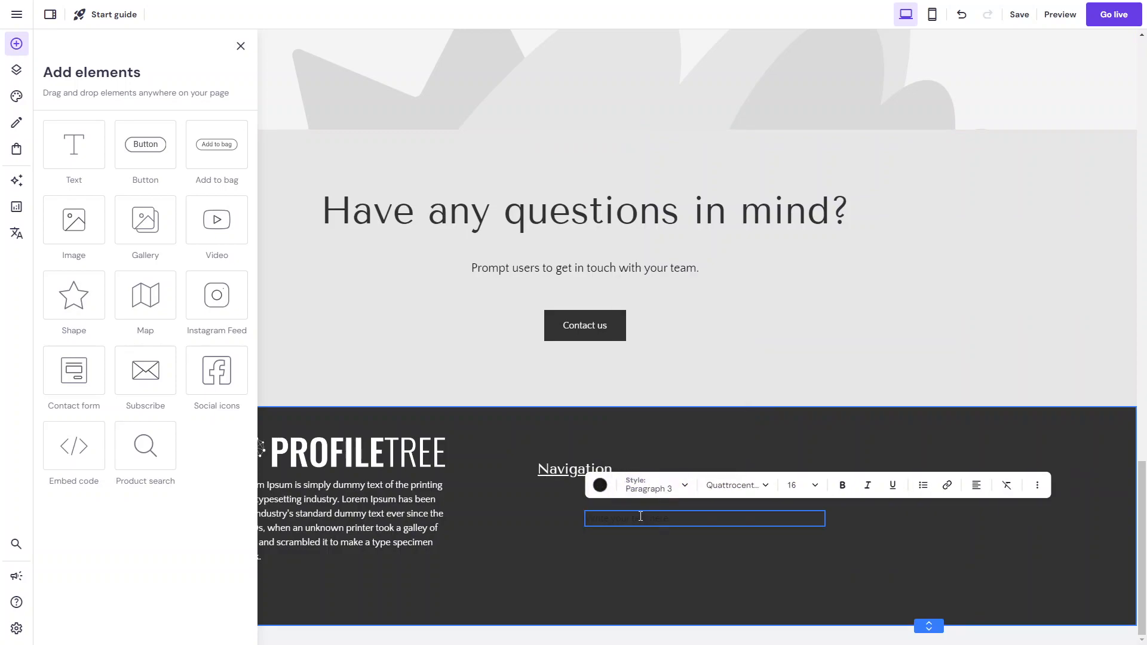
# Colour the placeholder text below the "Navigation" heading white
pyautogui.click(640, 516)
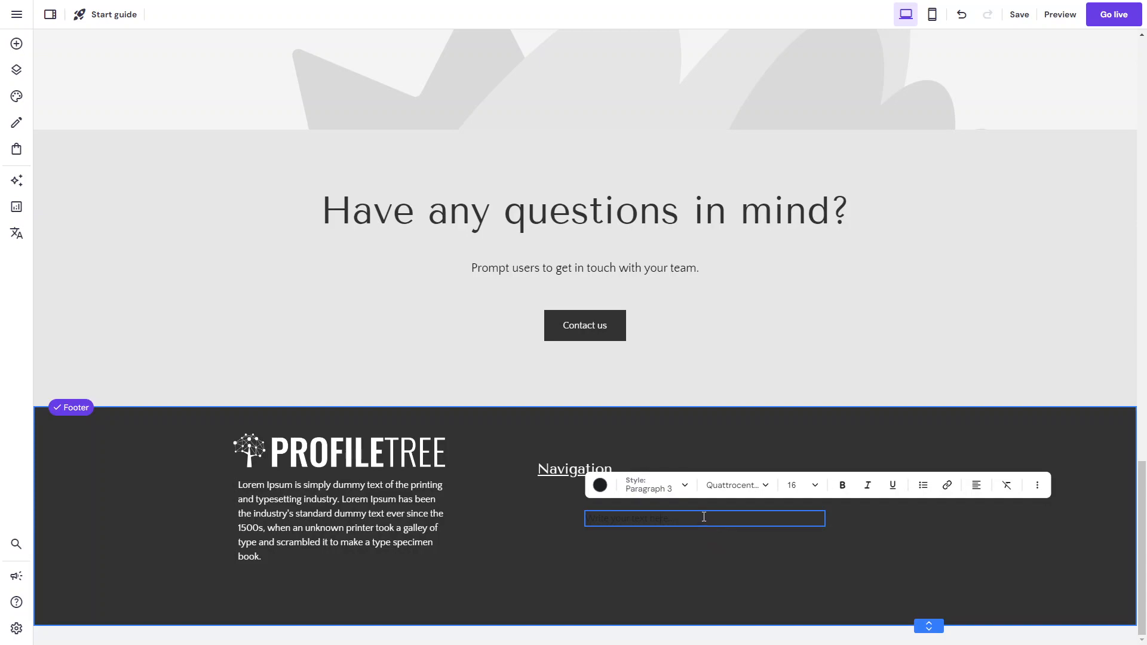
pyautogui.click(600, 485)
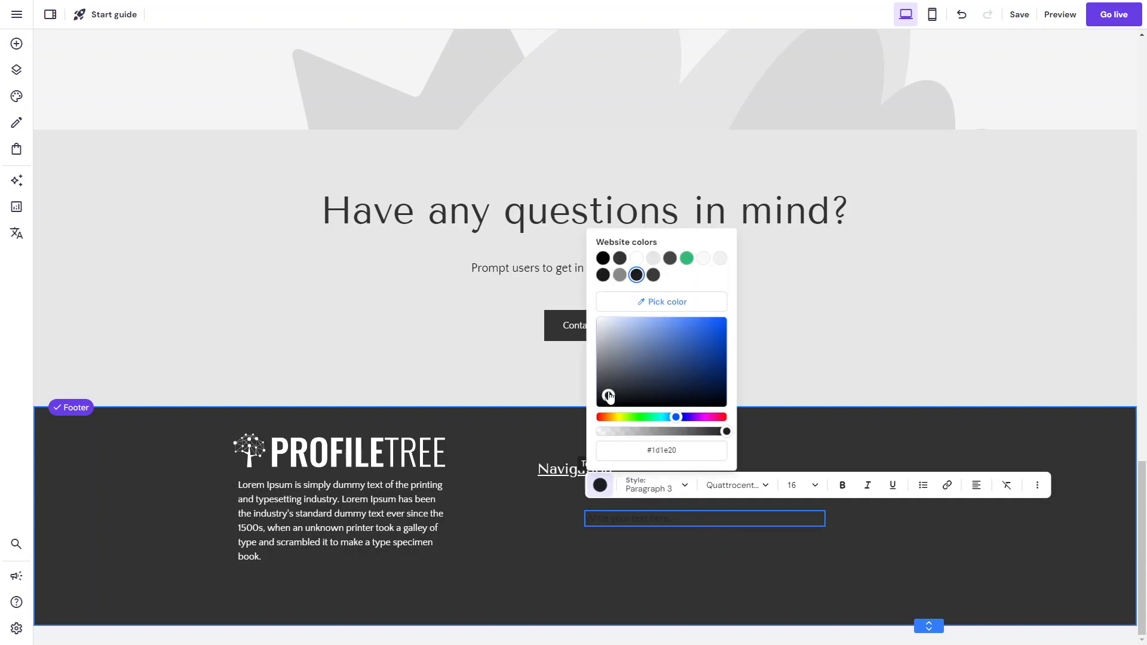
pyautogui.click(636, 258)
pyautogui.click(680, 523)
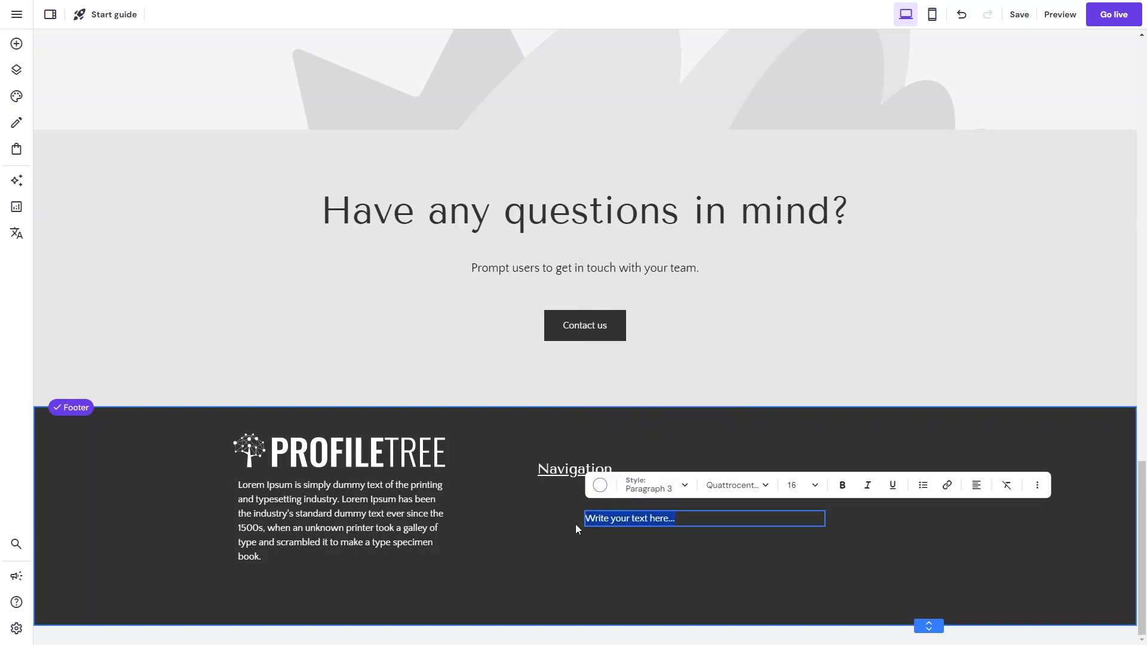
pyautogui.press('Escape')
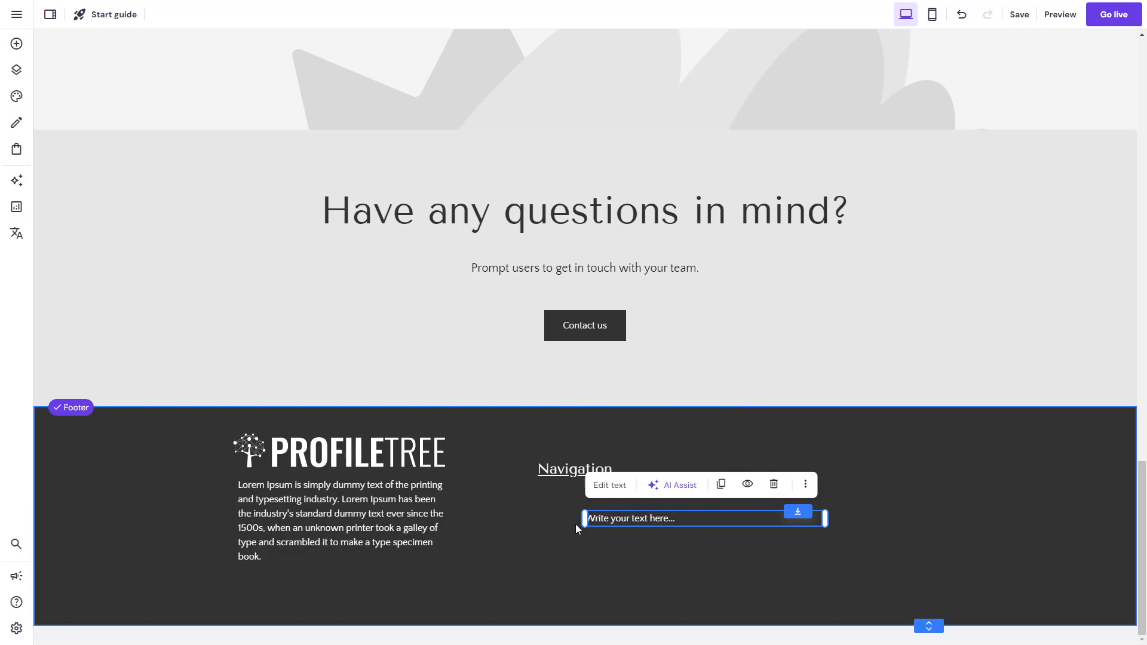
pyautogui.click(671, 519)
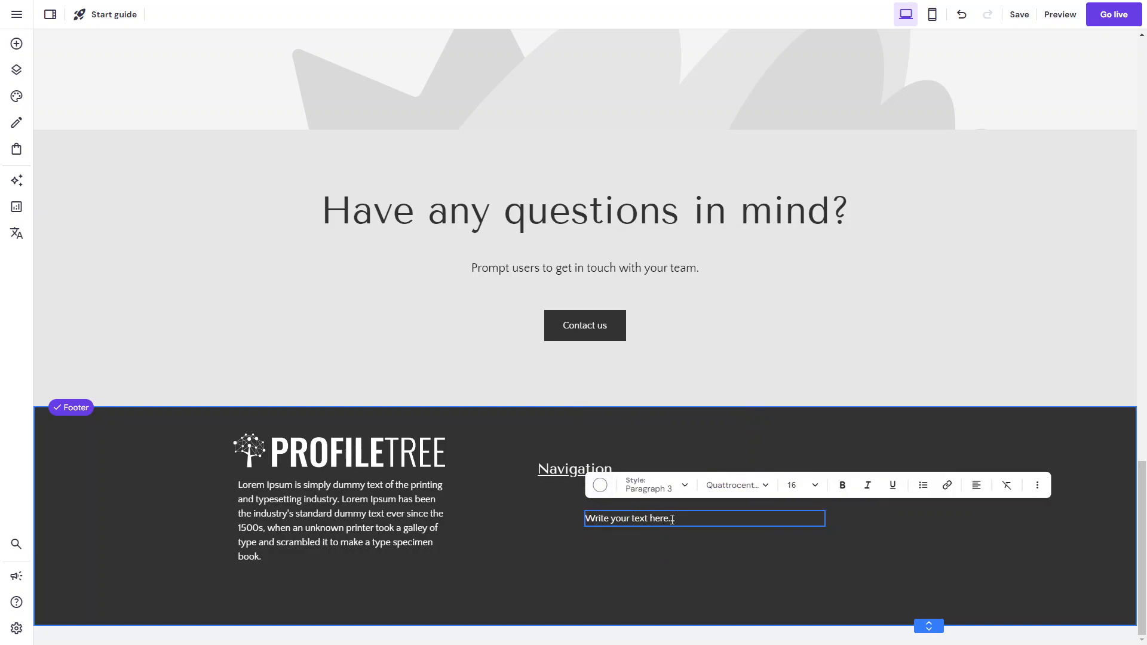
pyautogui.press('Escape')
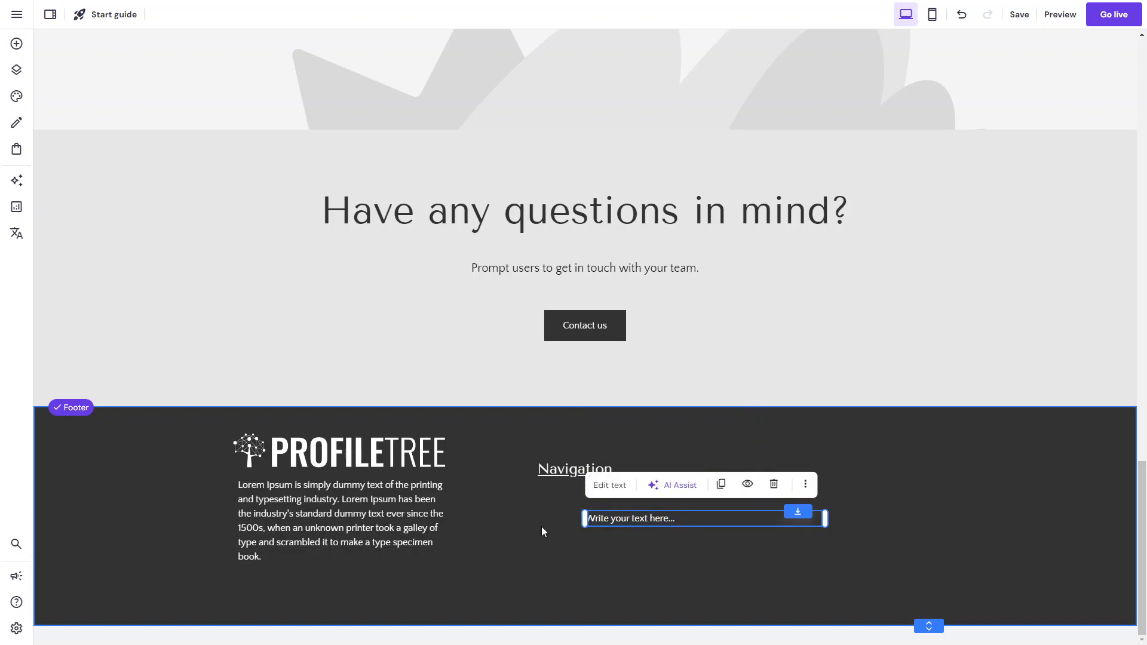
# Replace the placeholder below "Navigation" with three lines: "Privacy Policy", "Terms and Conditions" and "FAQs"
pyautogui.click(616, 486)
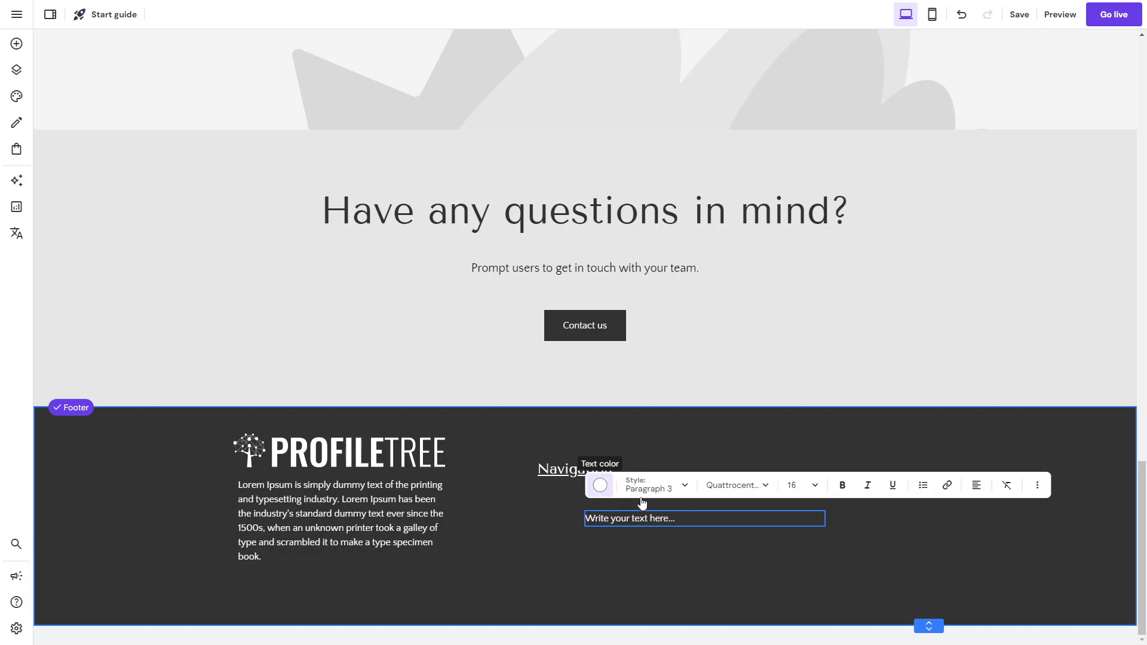
pyautogui.hotkey('ctrl', 'a')
pyautogui.write('Privacy')
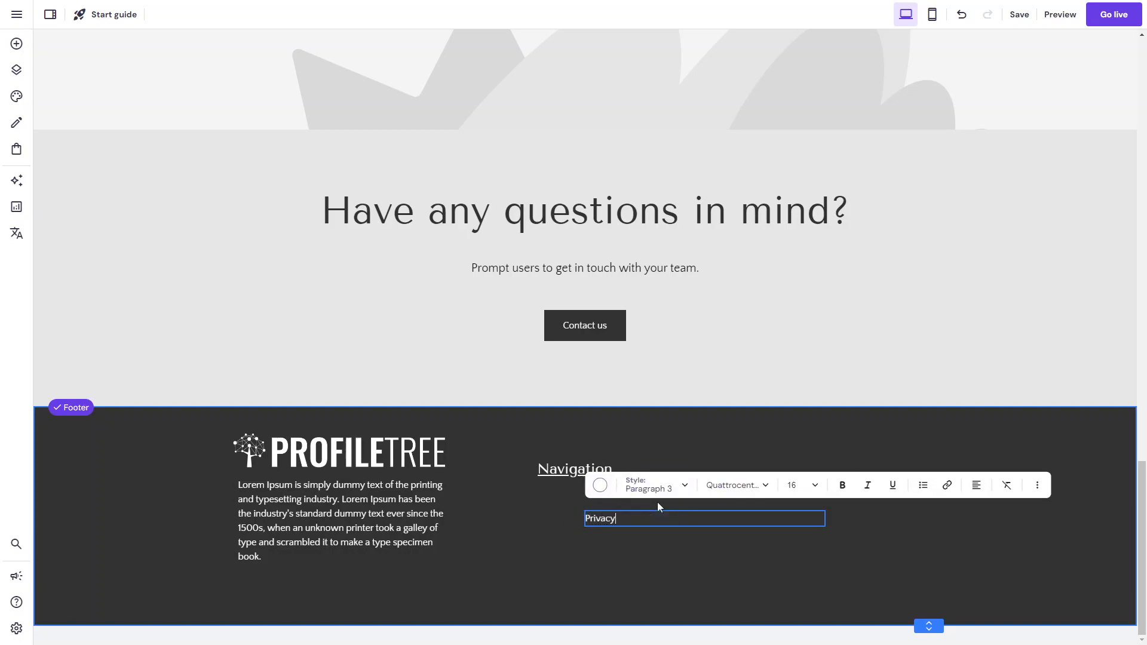
pyautogui.write(' Policy')
pyautogui.press('Return')
pyautogui.write('Terms and Condi')
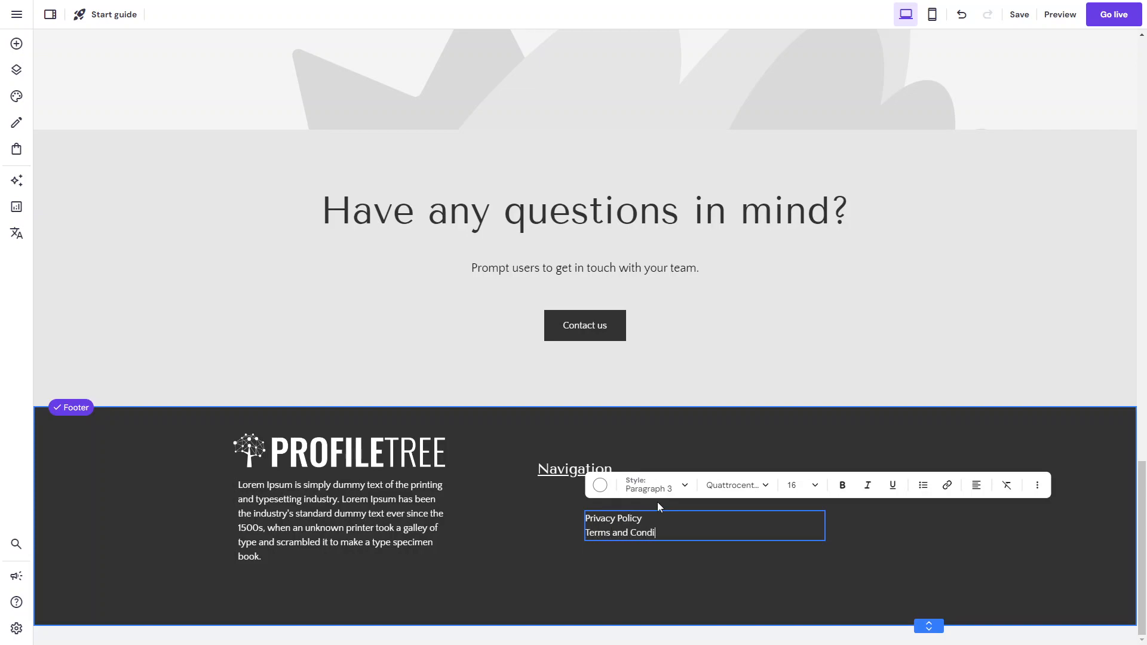
pyautogui.write('tions')
pyautogui.press('Return')
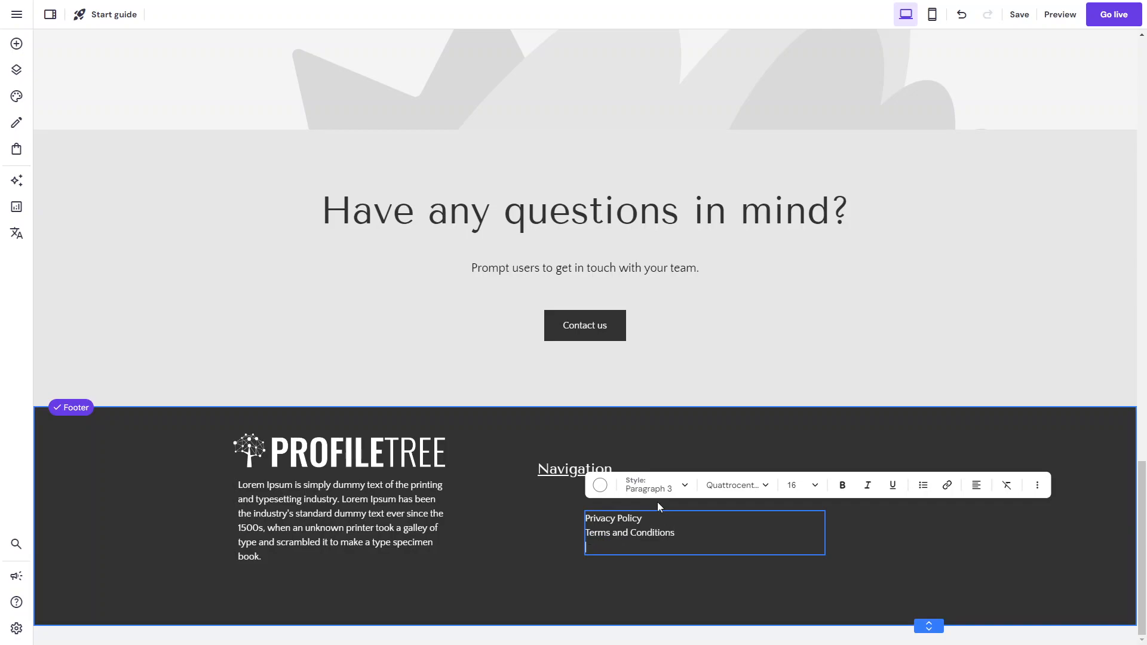
pyautogui.write('FAQs')
# Narrow the three-line text box and align it directly under the "Navigation" heading
pyautogui.click(867, 533)
pyautogui.moveTo(827, 537); pyautogui.dragTo(611, 532)
pyautogui.click(699, 513)
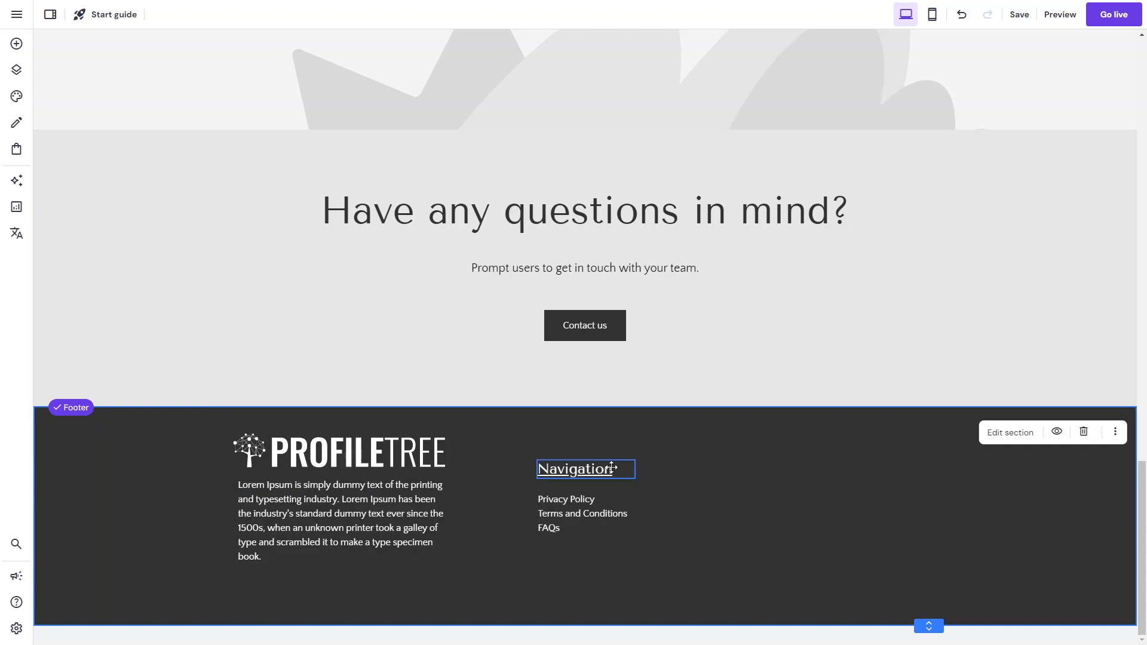
# Duplicate the "Navigation" heading and place the copy level with it as the start of a third footer column
pyautogui.click(630, 471)
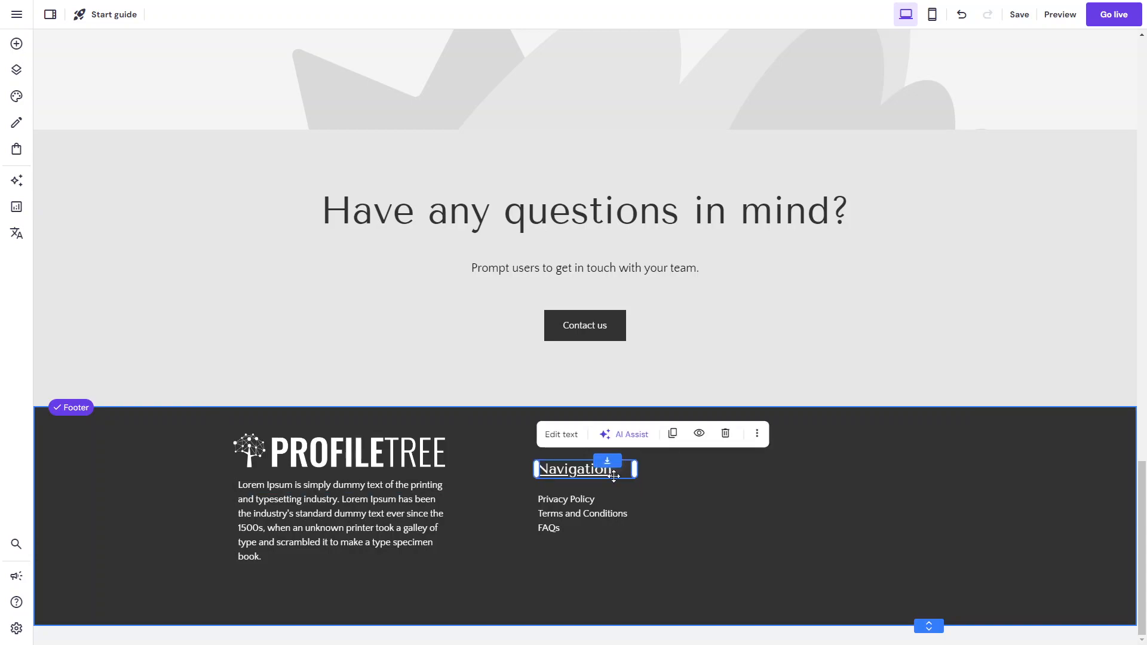
pyautogui.click(672, 433)
pyautogui.moveTo(581, 485); pyautogui.dragTo(767, 469)
# Change the duplicated heading's text to "Follow us on"
pyautogui.click(754, 434)
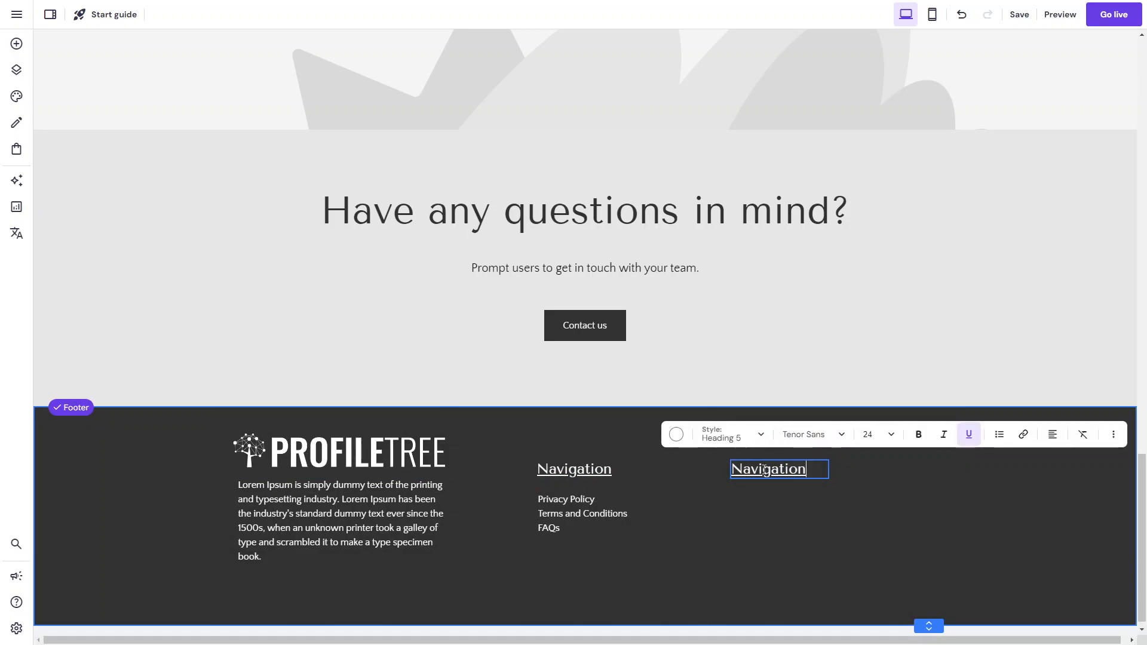
pyautogui.doubleClick(756, 466)
pyautogui.write('Follow us o')
pyautogui.press('BackSpace')
pyautogui.press('BackSpace')
pyautogui.press('BackSpace')
pyautogui.press('BackSpace')
pyautogui.press('BackSpace')
pyautogui.write('us o')
pyautogui.press('Escape')
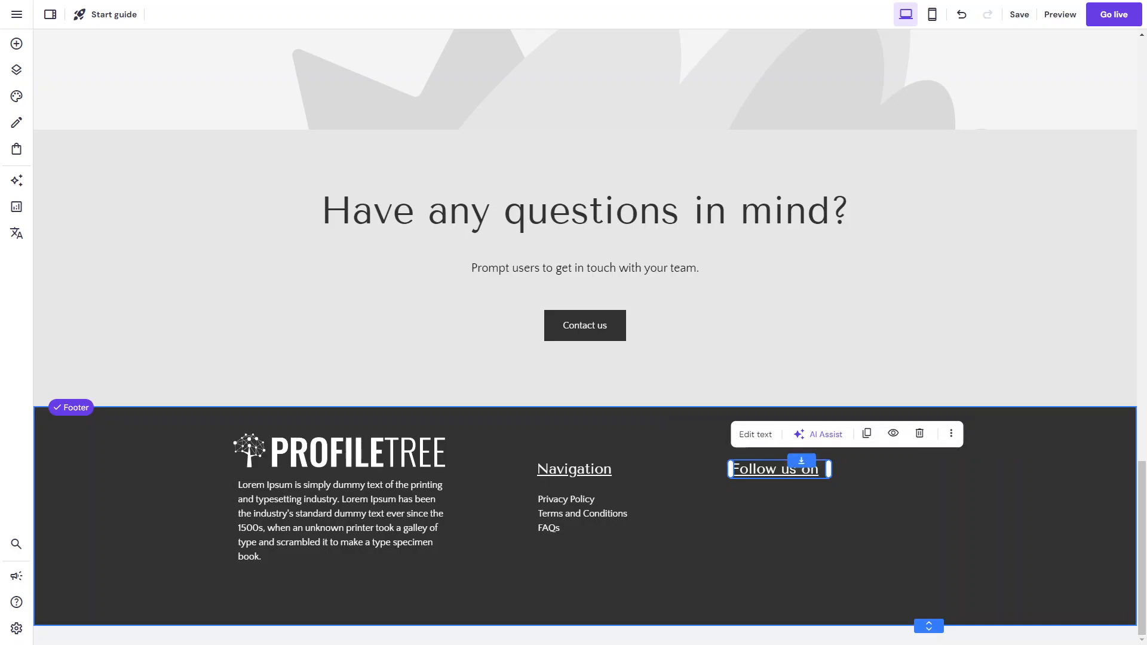
pyautogui.press('Escape')
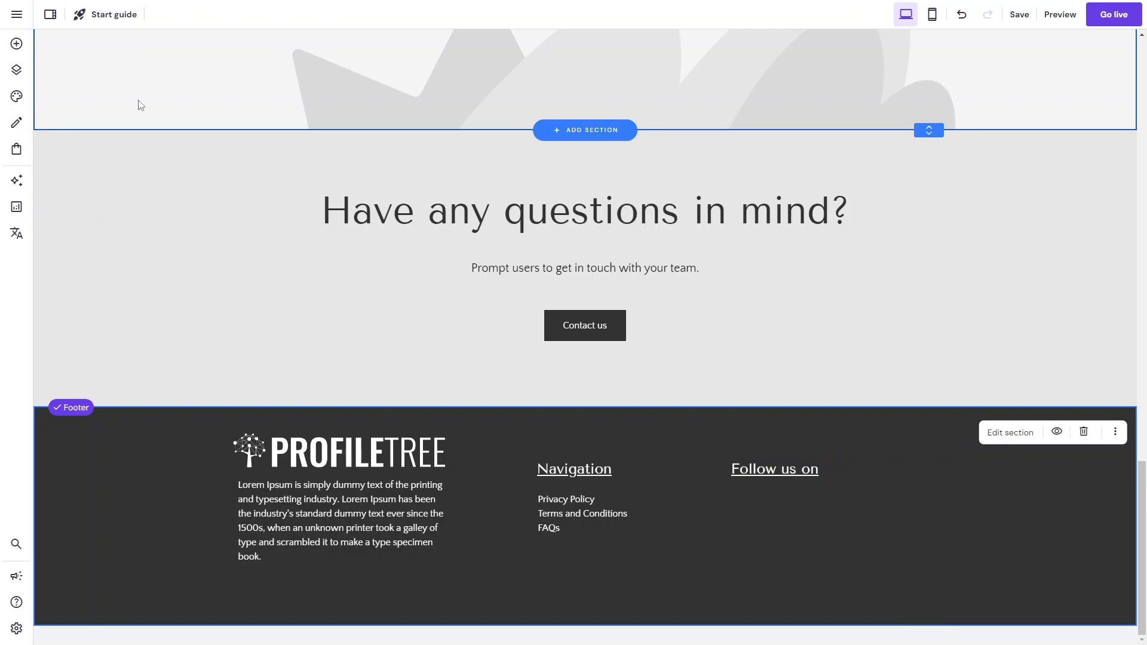
# Add a social icons element directly below the "Follow us on" heading and widen it slightly past the heading's width
pyautogui.click(17, 43)
pyautogui.moveTo(216, 370); pyautogui.dragTo(763, 511)
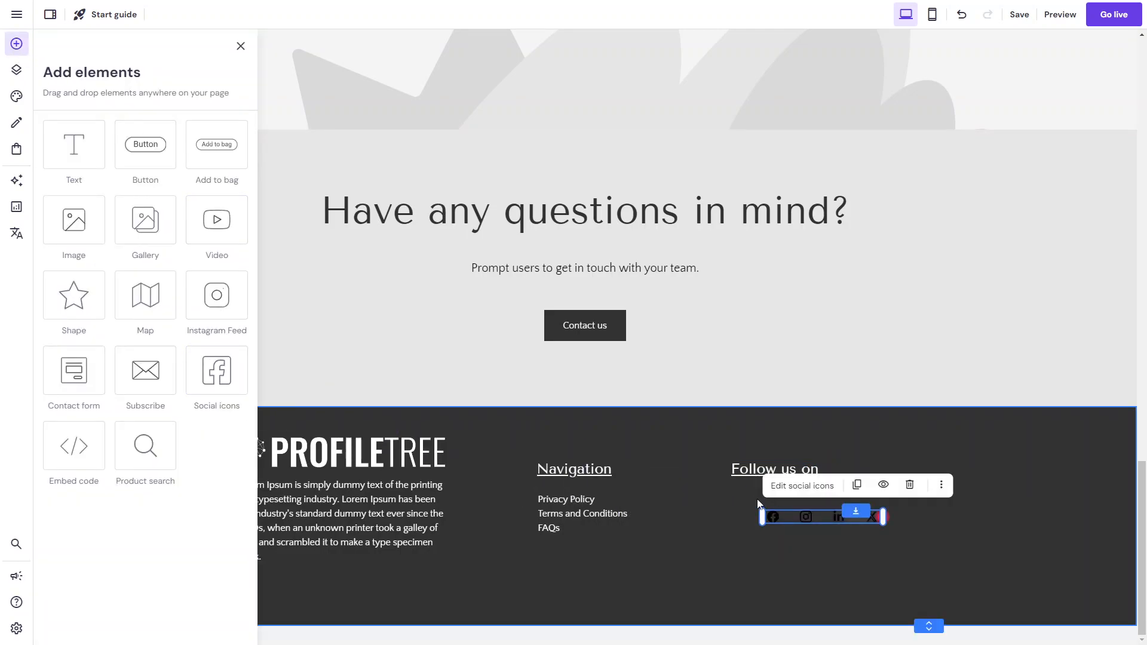
pyautogui.rightClick(758, 502)
pyautogui.click(971, 542)
pyautogui.moveTo(827, 511); pyautogui.dragTo(890, 496)
# Set the social icons' normal icon colour to white
pyautogui.click(772, 465)
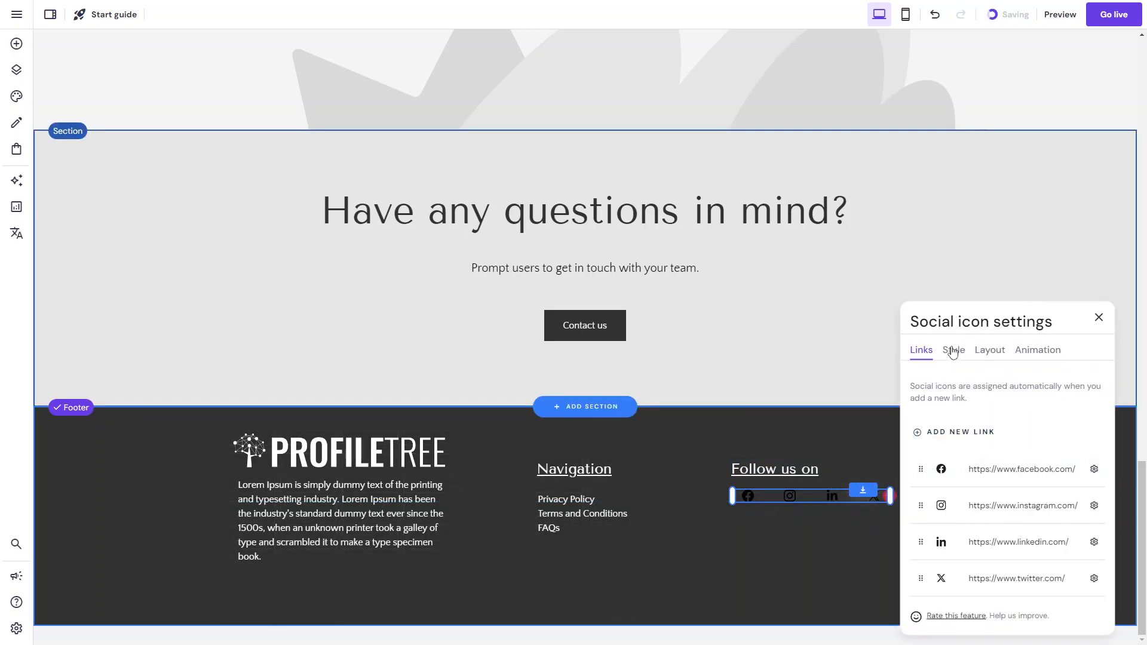
pyautogui.click(953, 349)
pyautogui.click(1097, 465)
pyautogui.click(1026, 423)
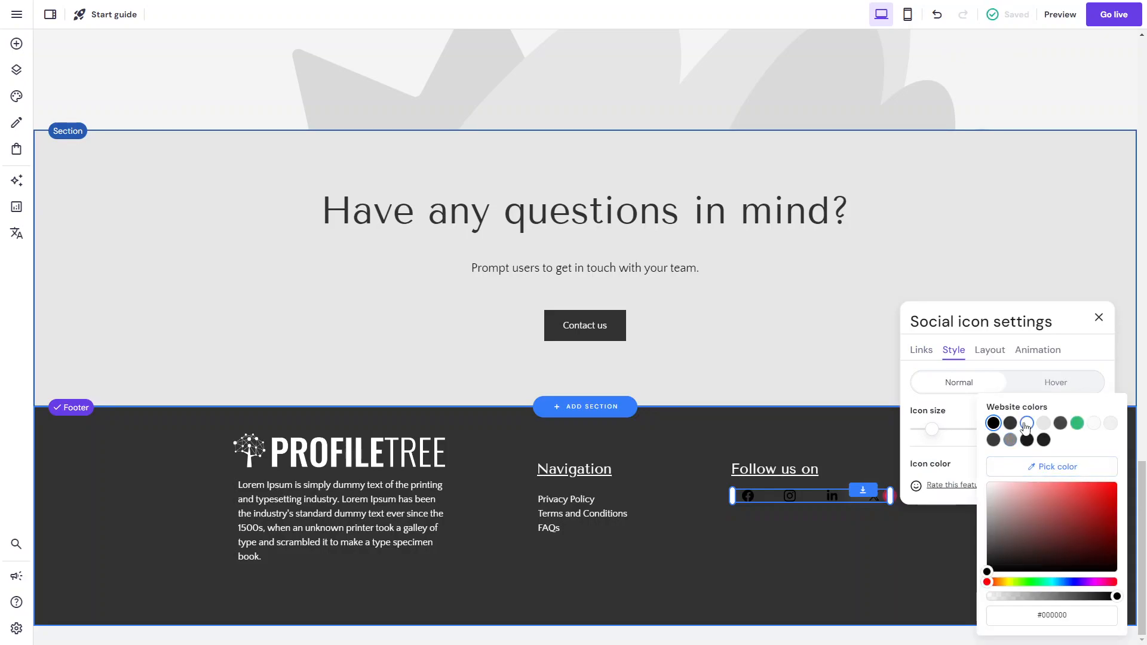
# Set the social icons' hover colour to green (#33bc77) and close their settings
pyautogui.click(1041, 389)
pyautogui.click(1096, 411)
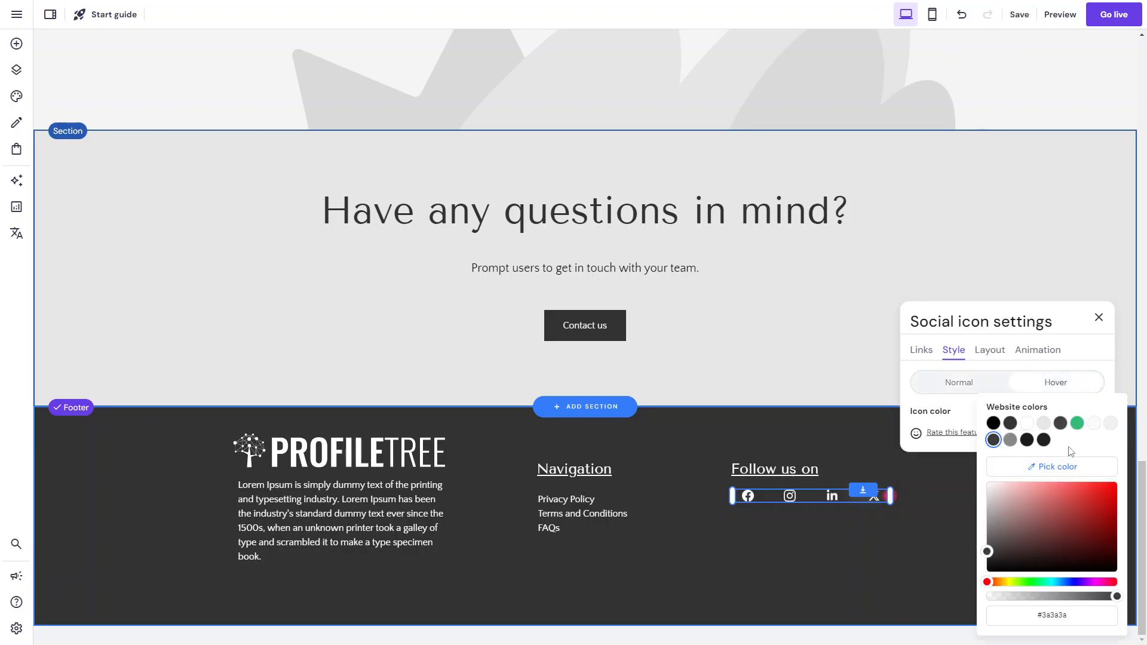
pyautogui.click(1077, 423)
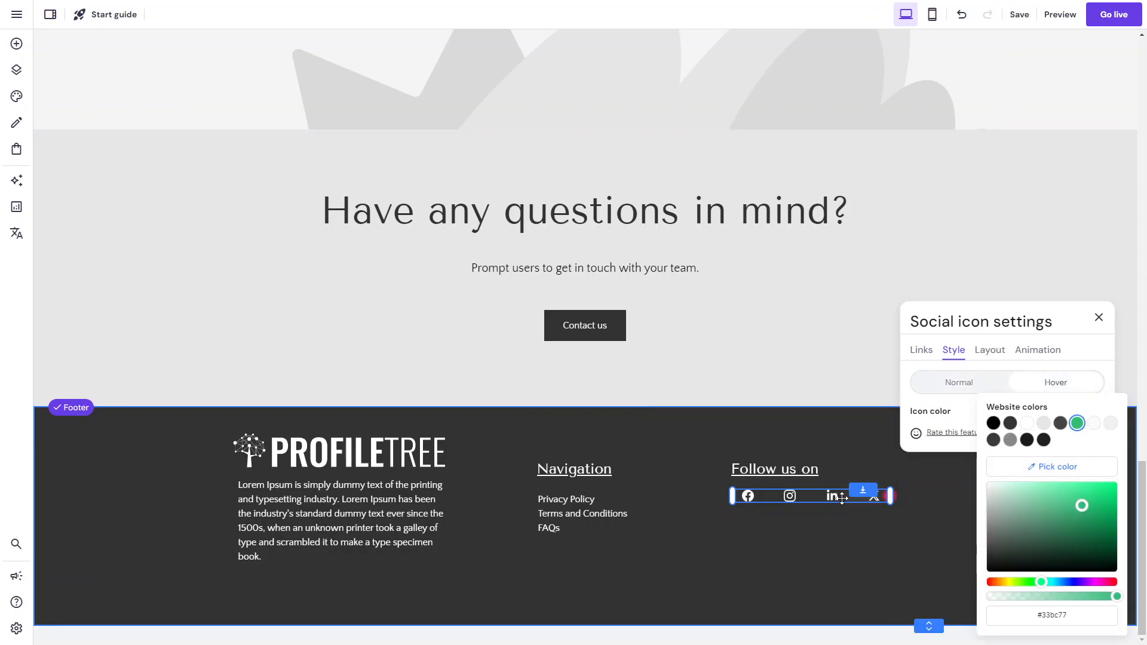
pyautogui.click(922, 351)
pyautogui.click(835, 547)
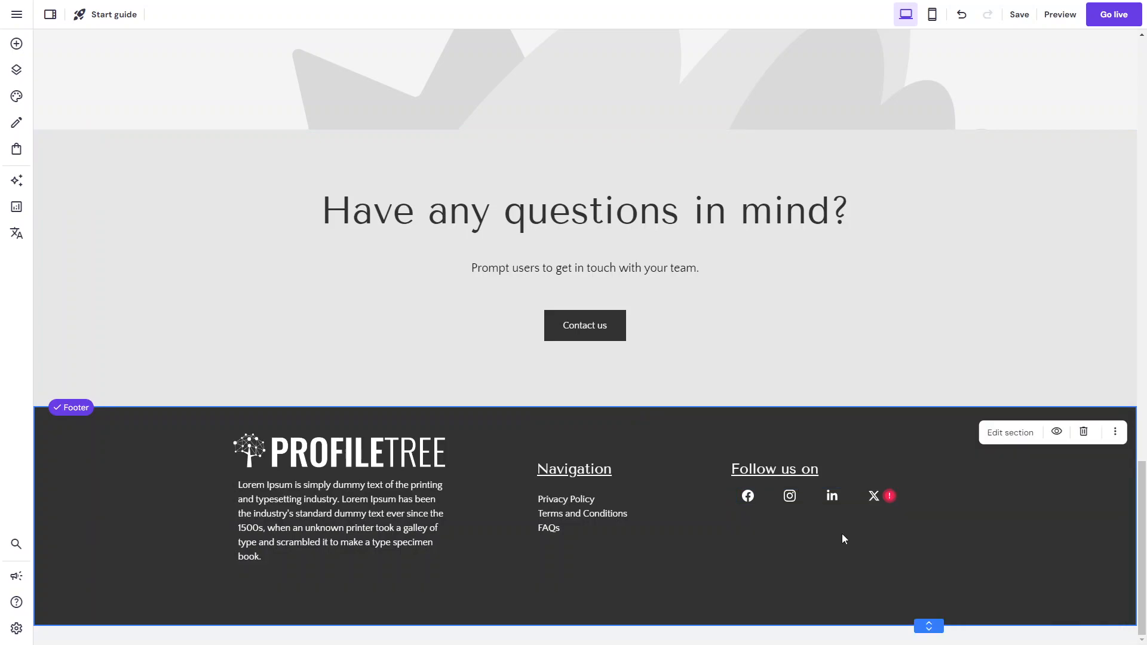
pyautogui.click(889, 496)
pyautogui.click(772, 464)
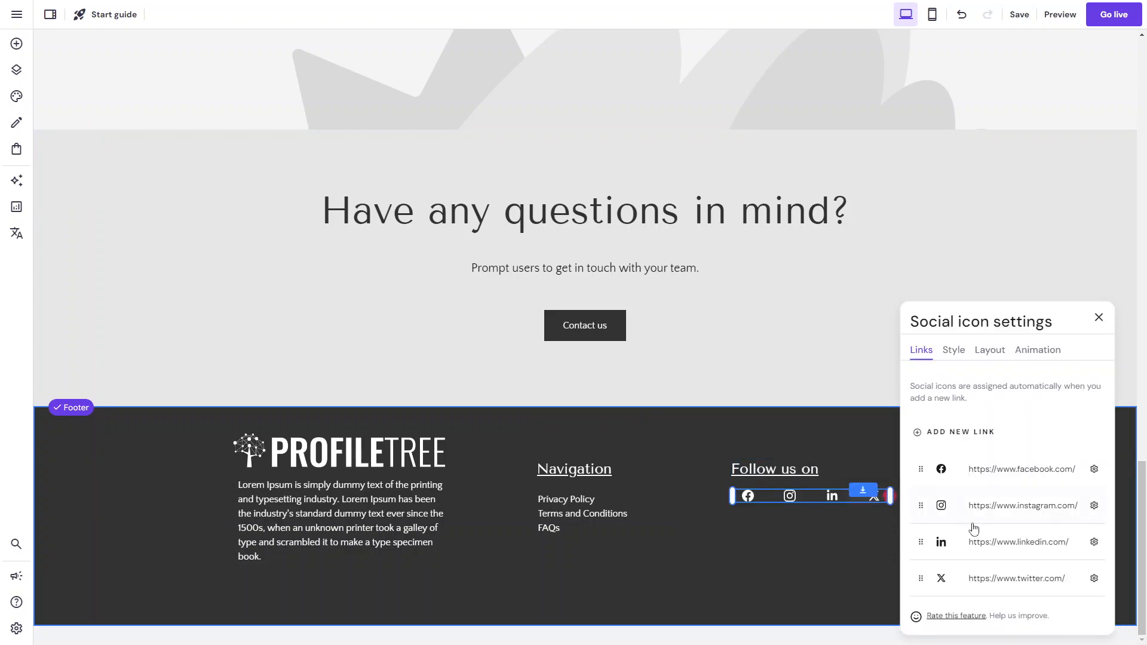
pyautogui.click(1095, 578)
pyautogui.click(1085, 545)
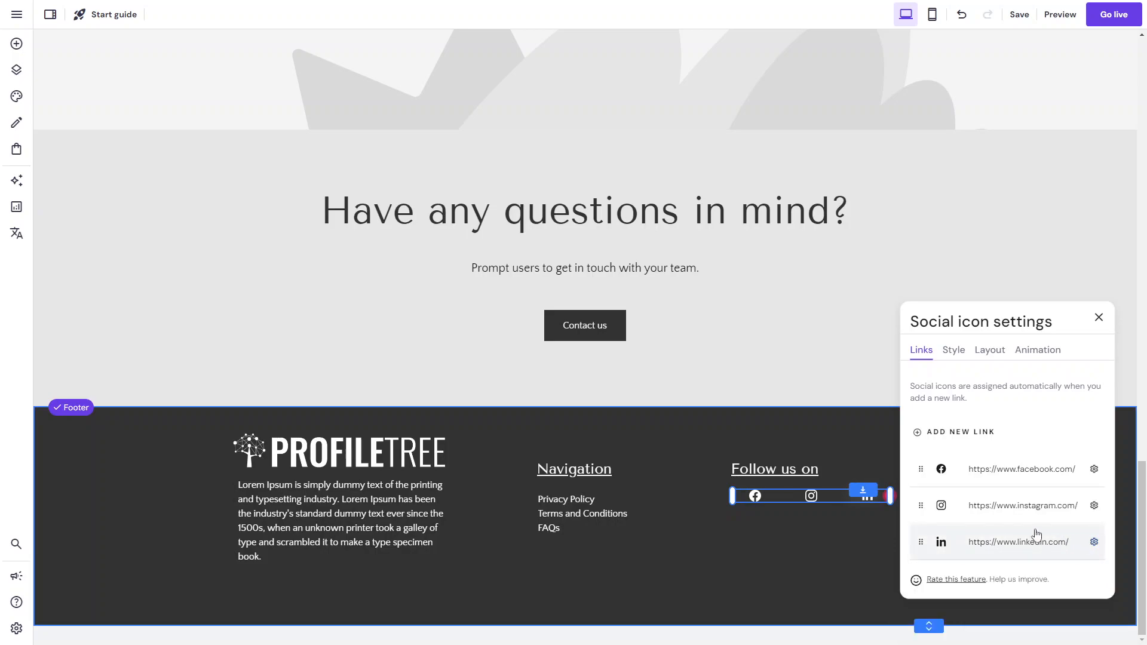
pyautogui.click(881, 526)
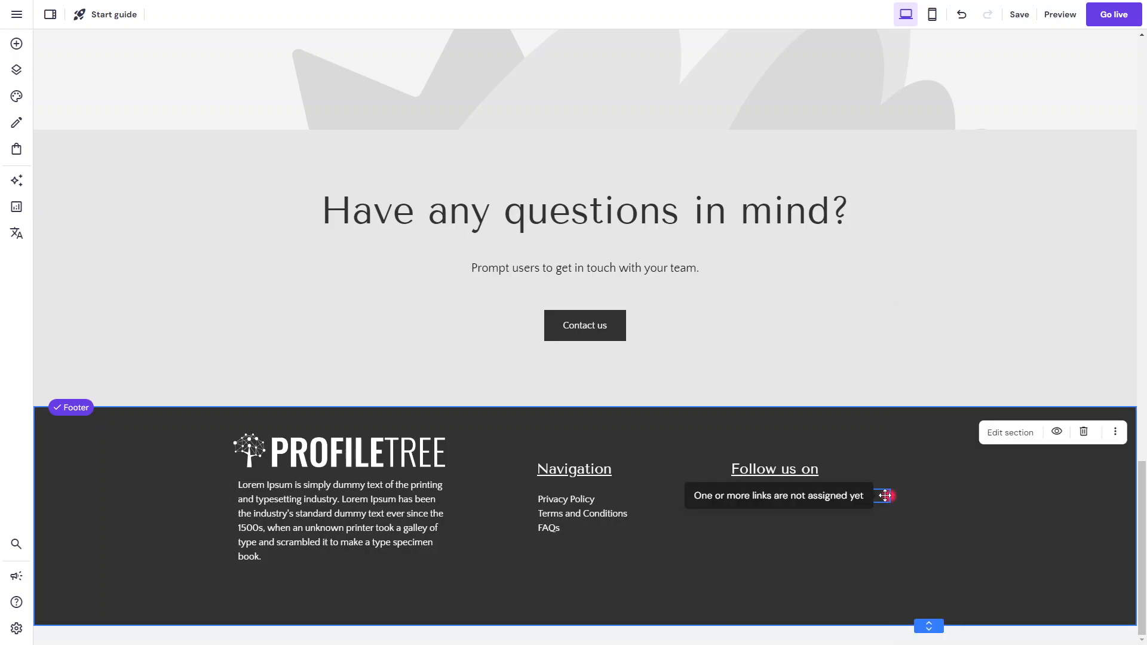
pyautogui.click(885, 496)
pyautogui.click(773, 464)
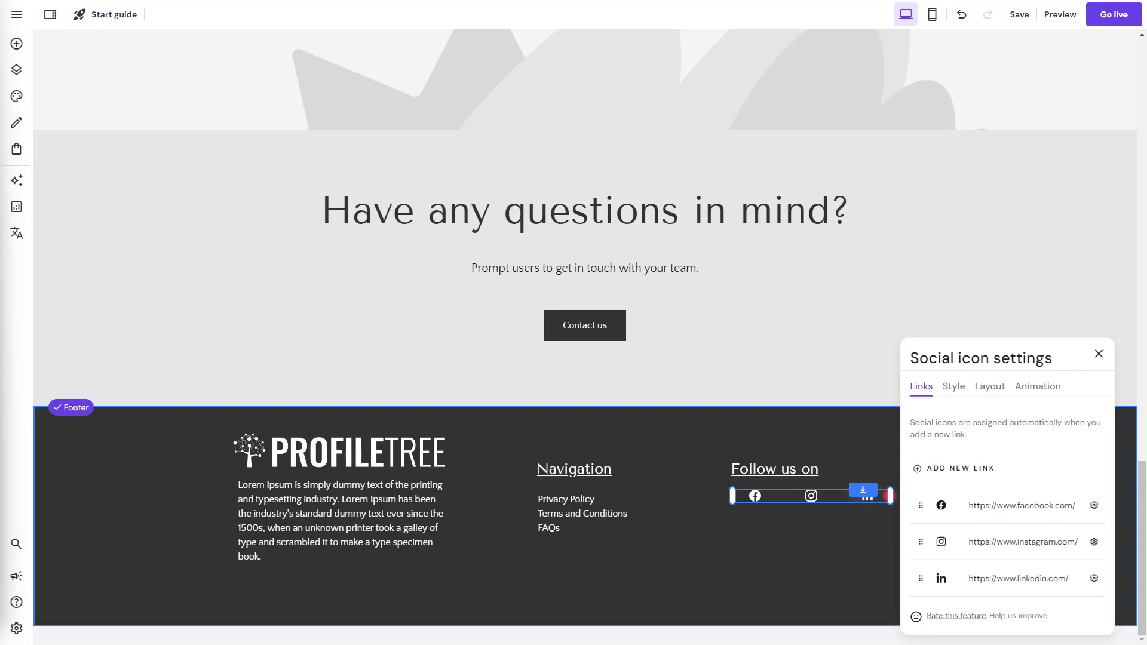
pyautogui.click(1095, 505)
pyautogui.click(1070, 537)
pyautogui.hotkey('ctrl', 'a')
pyautogui.write('https://www.facebook.com/ProfileTree')
pyautogui.click(1087, 506)
pyautogui.click(1093, 543)
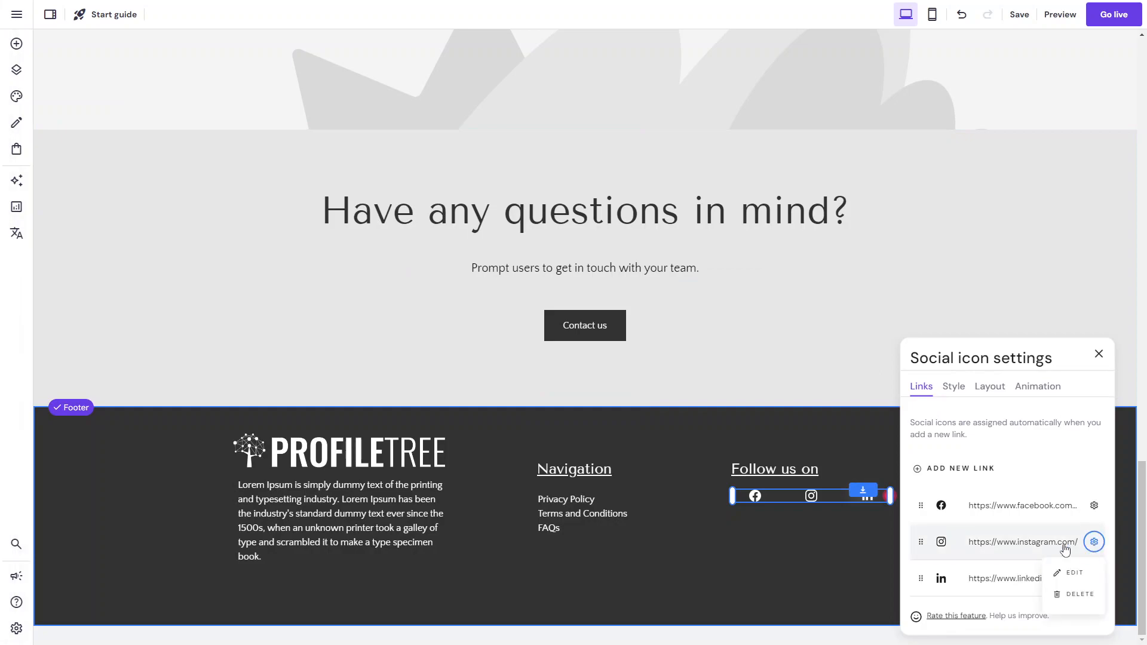
pyautogui.click(1071, 572)
pyautogui.hotkey('ctrl', 'a')
pyautogui.hotkey('ctrl', 'v')
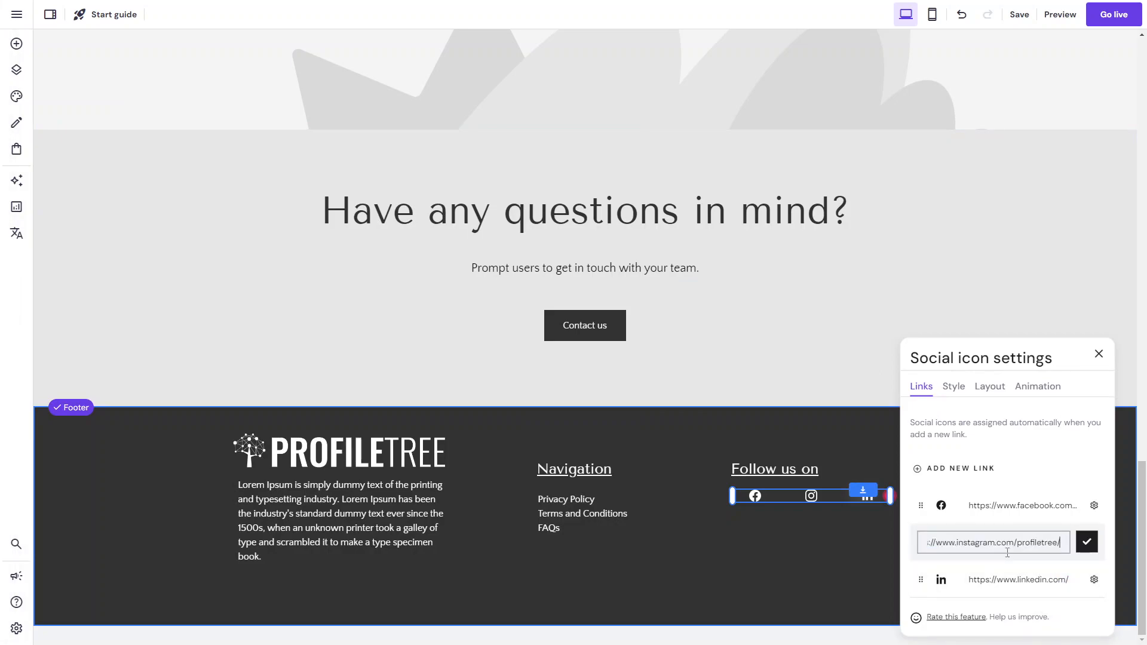
pyautogui.click(1088, 542)
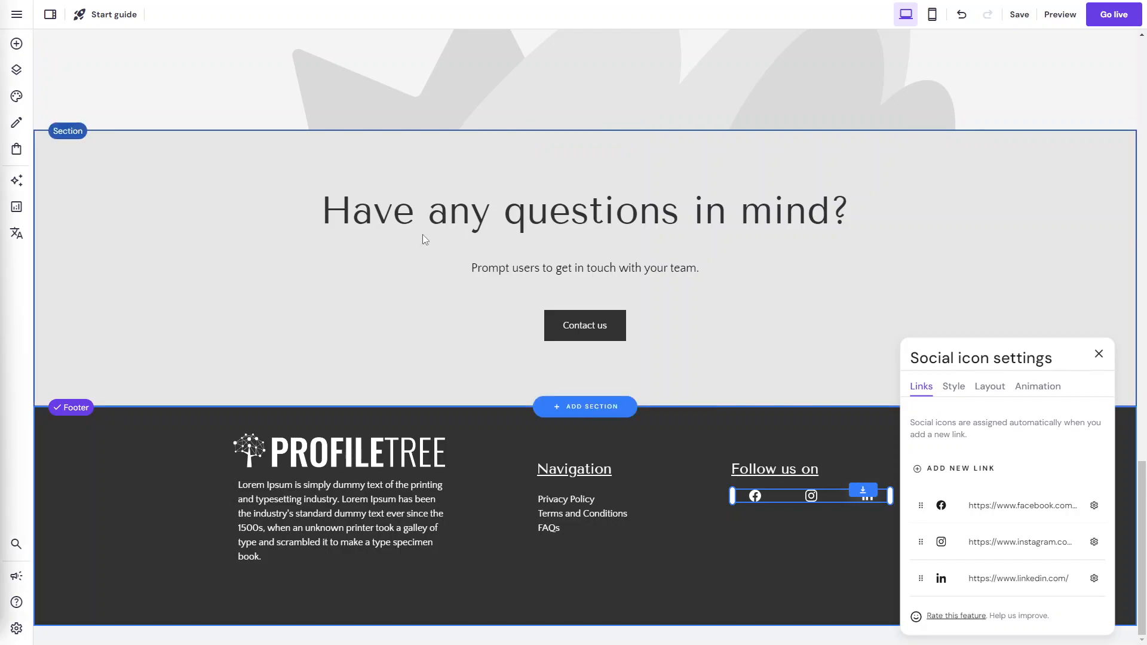
pyautogui.click(1094, 579)
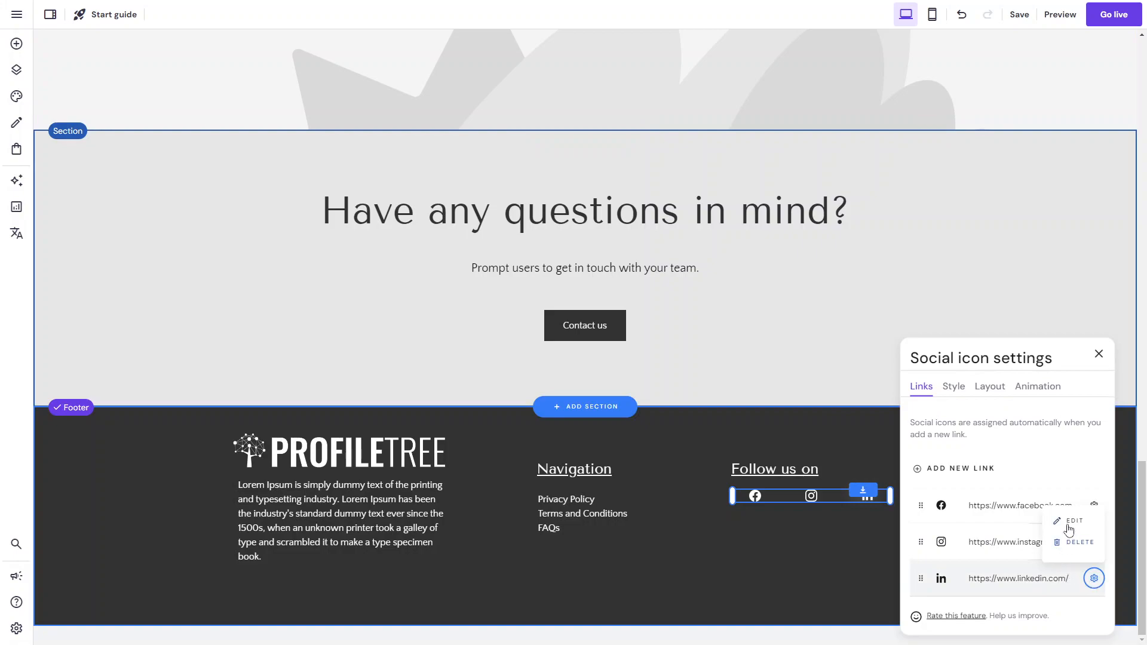
pyautogui.click(1068, 523)
pyautogui.hotkey('ctrl', 'a')
pyautogui.write('https://www.linkedin.com/company/profiletree')
pyautogui.click(1087, 578)
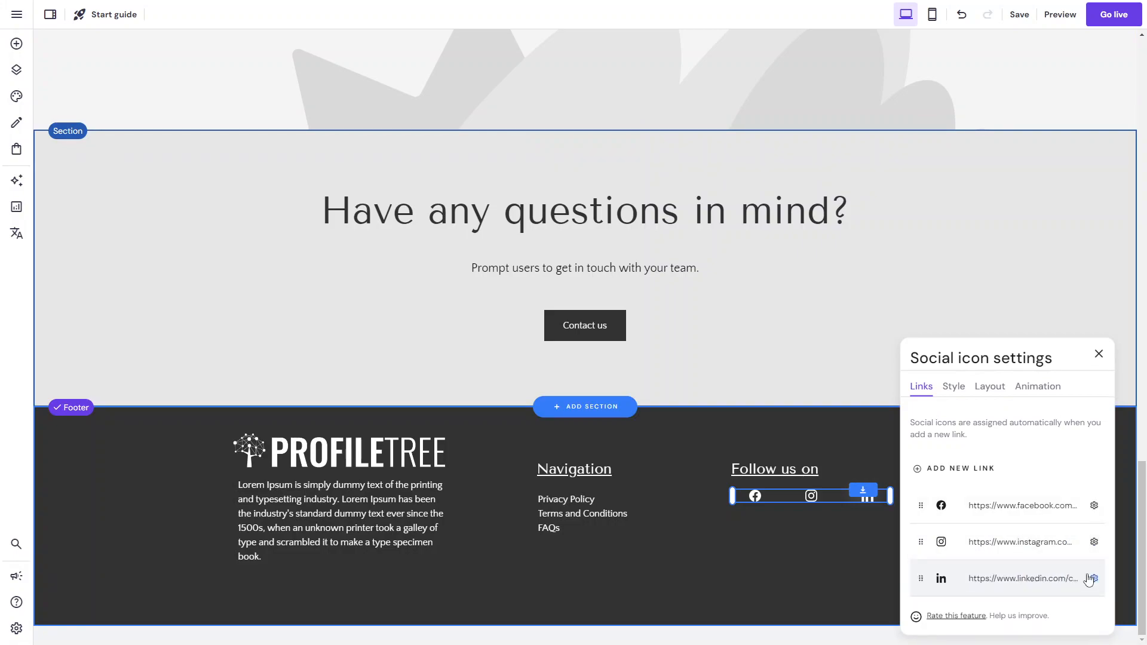
pyautogui.click(968, 469)
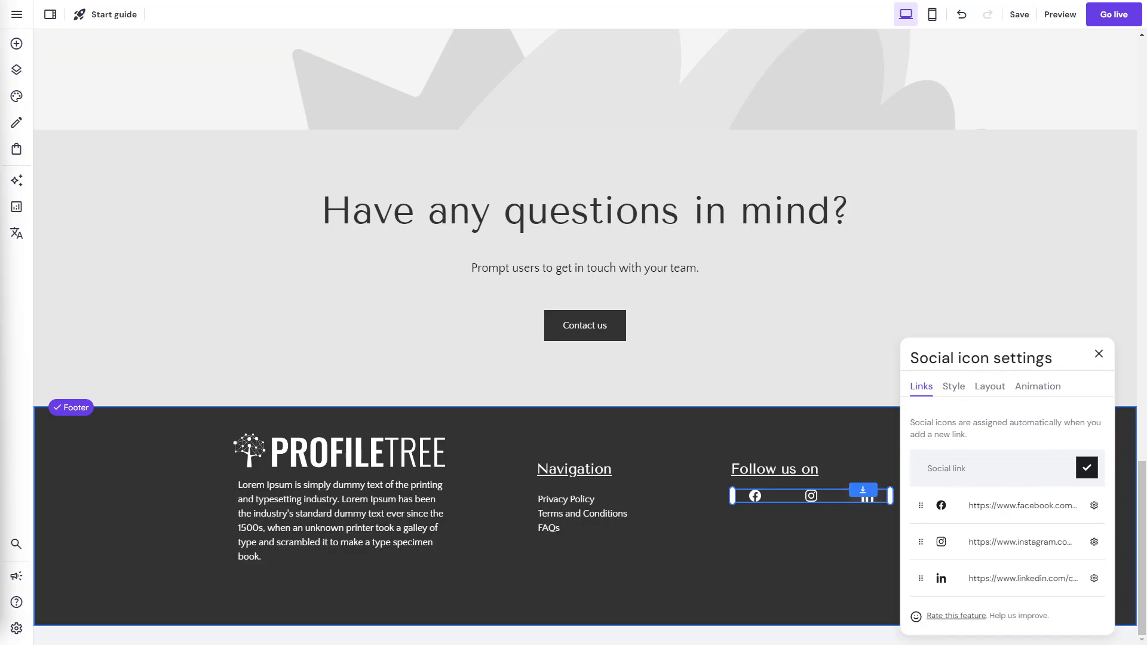
pyautogui.click(1011, 469)
pyautogui.write('https://www.youtube.com/c/Profiletree')
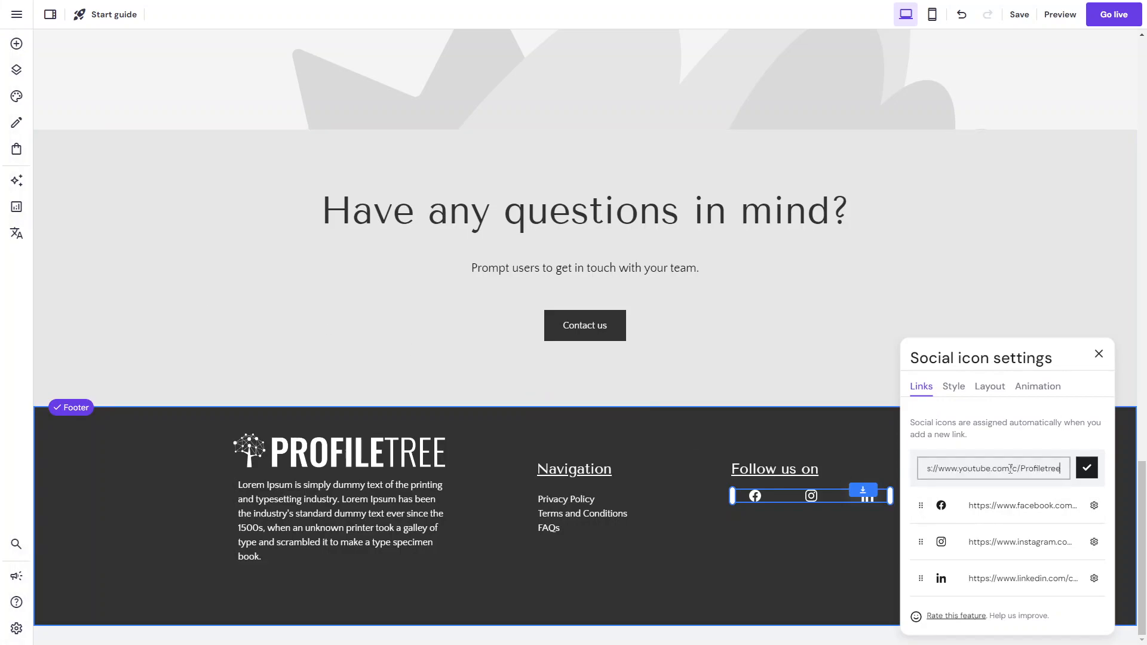
pyautogui.click(1087, 469)
pyautogui.click(1098, 355)
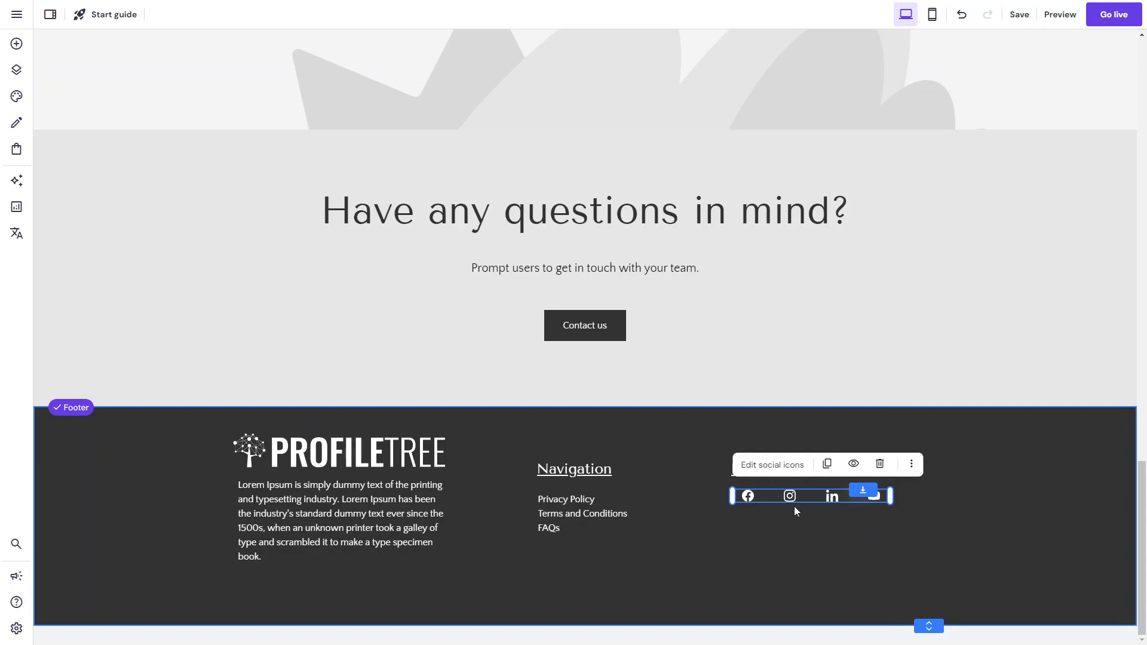
# Shift the social icons slightly left so the Facebook icon lines up under the start of "Follow us on"
pyautogui.click(824, 538)
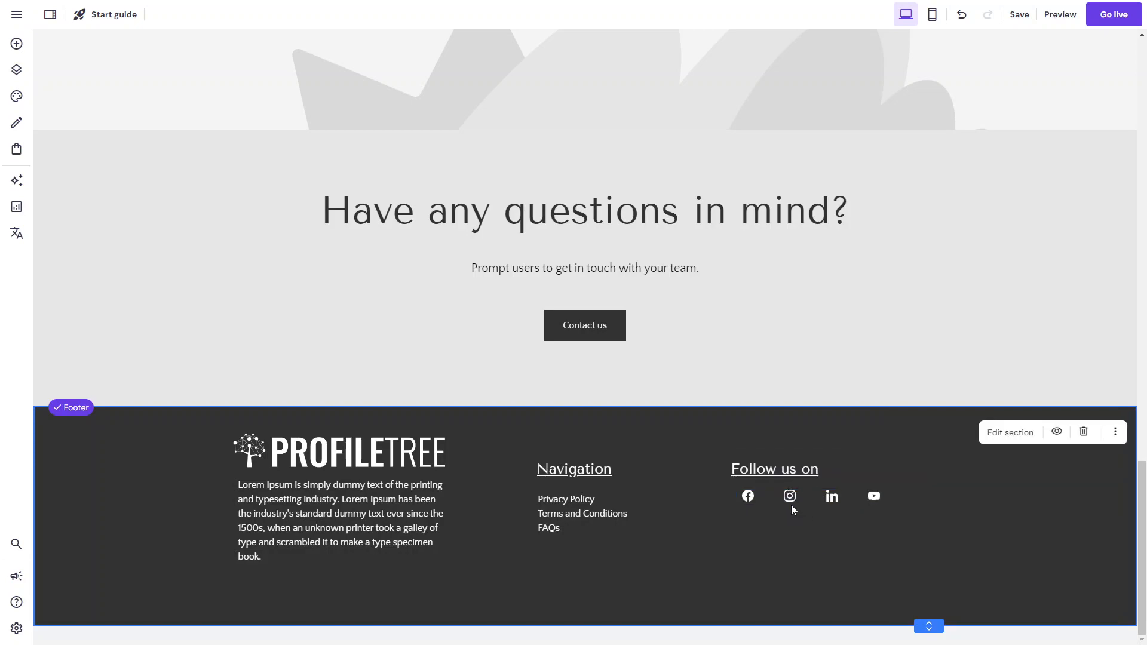
pyautogui.moveTo(791, 504); pyautogui.dragTo(786, 497)
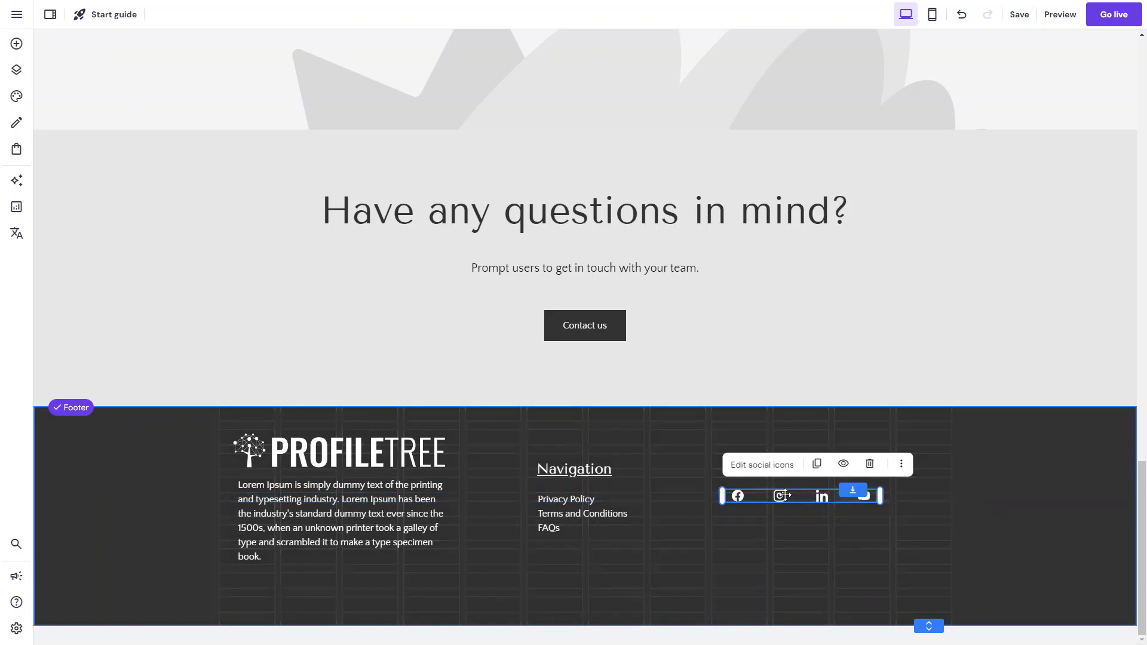
pyautogui.click(795, 334)
pyautogui.scroll(1, 795, 335)
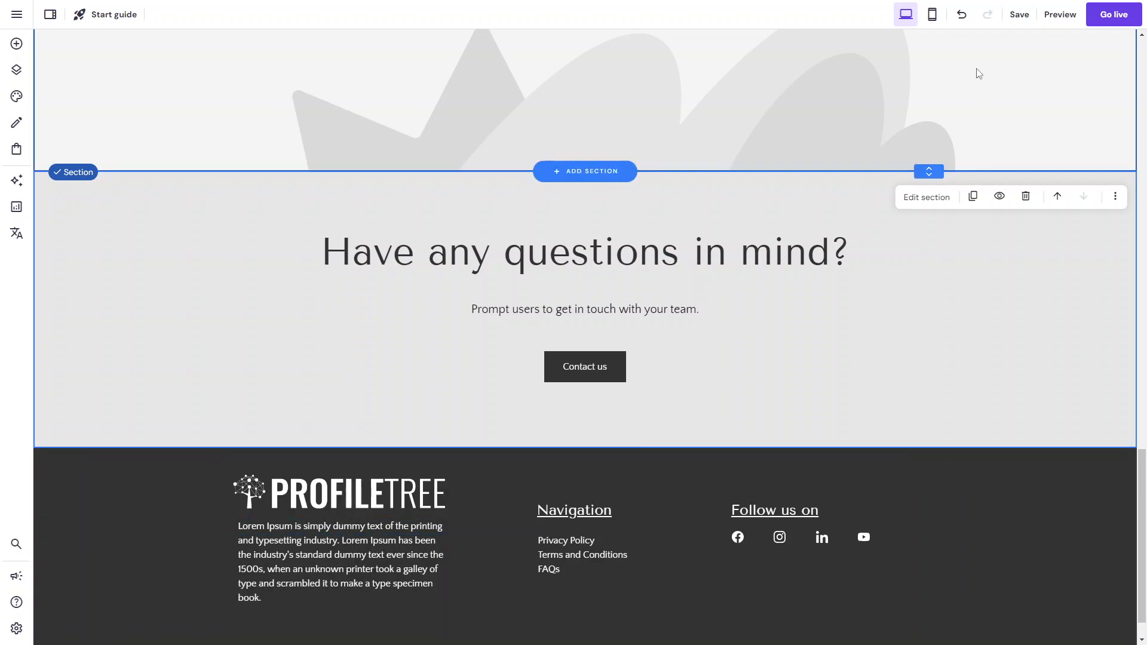
# In mobile view, move the social icons directly below "Follow us on" and shorten the footer to remove the empty space
pyautogui.click(932, 15)
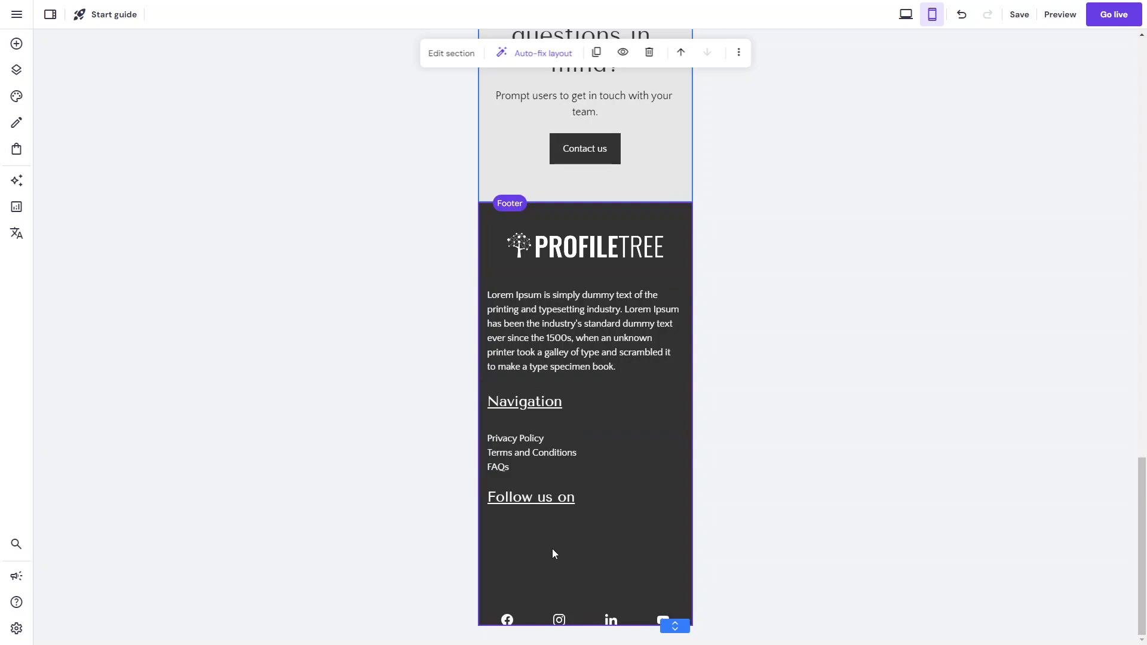
pyautogui.moveTo(562, 621); pyautogui.dragTo(553, 541)
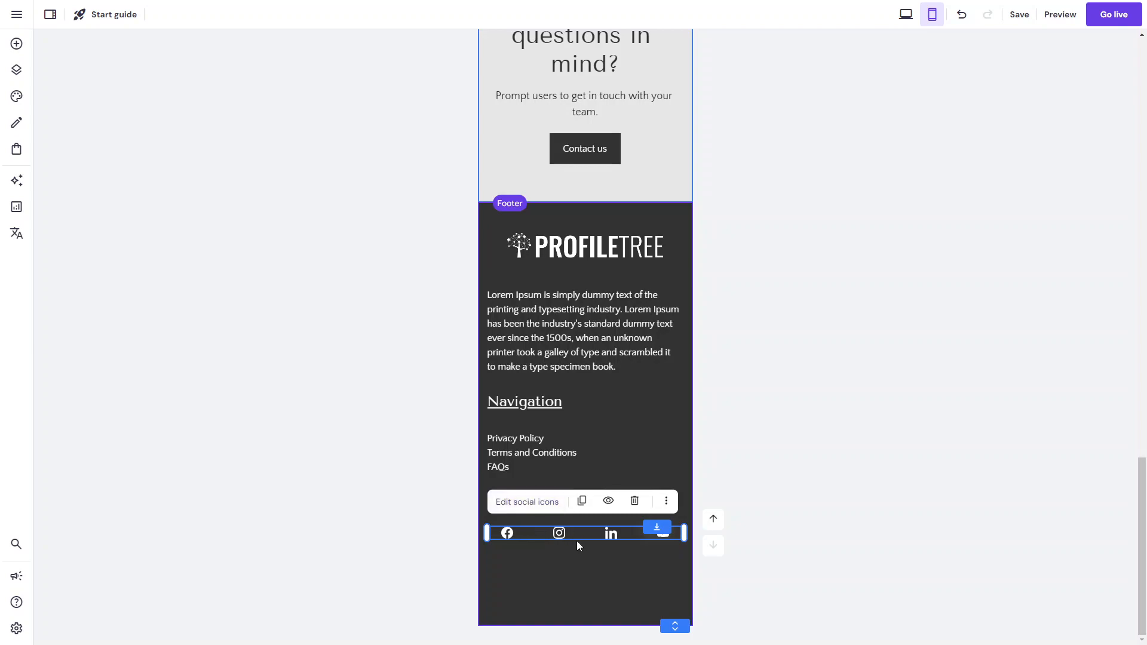
pyautogui.moveTo(675, 625); pyautogui.dragTo(668, 572)
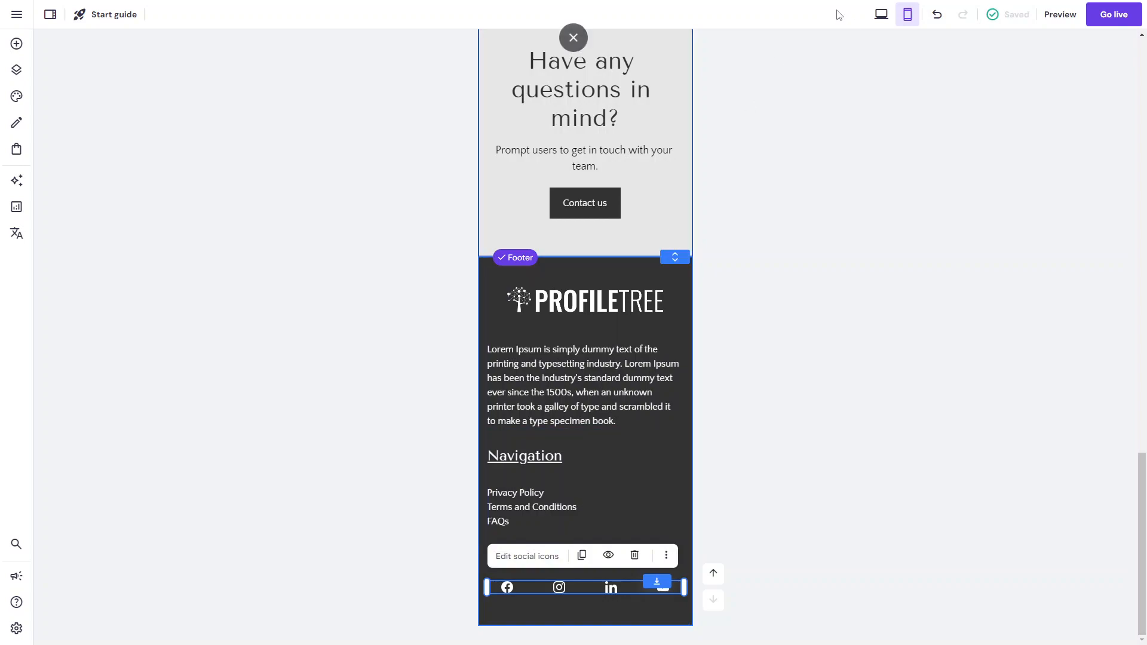
# Return to desktop view and add a text element in the footer below the description paragraph
pyautogui.click(881, 15)
pyautogui.scroll(-1, 767, 346)
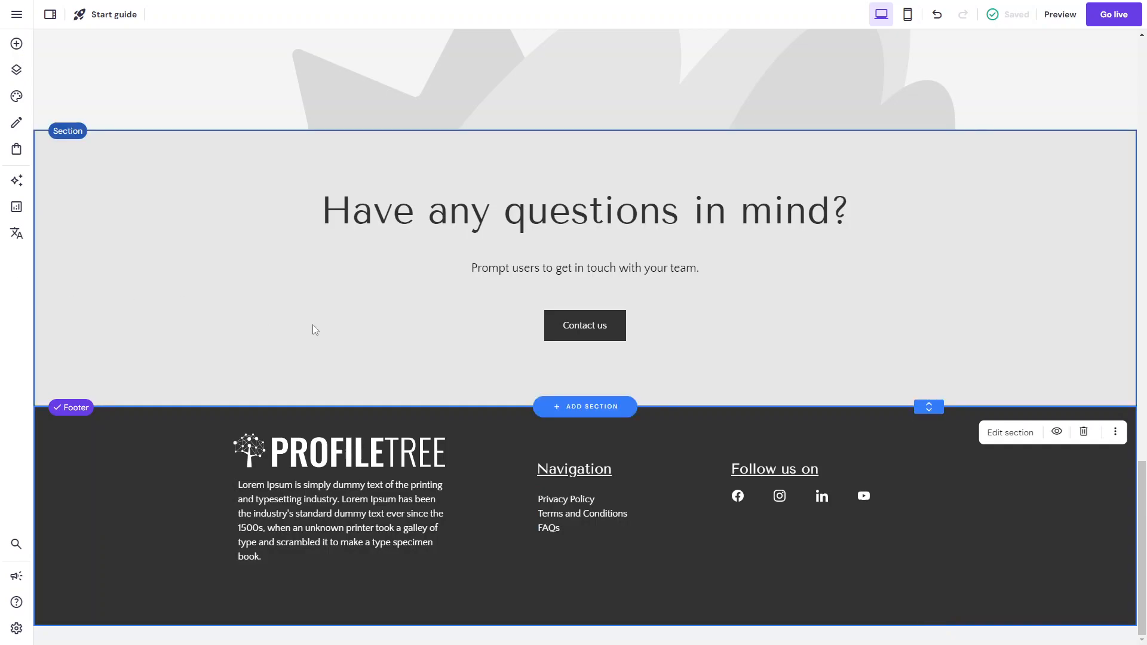
pyautogui.click(16, 51)
pyautogui.moveTo(73, 144); pyautogui.dragTo(359, 606)
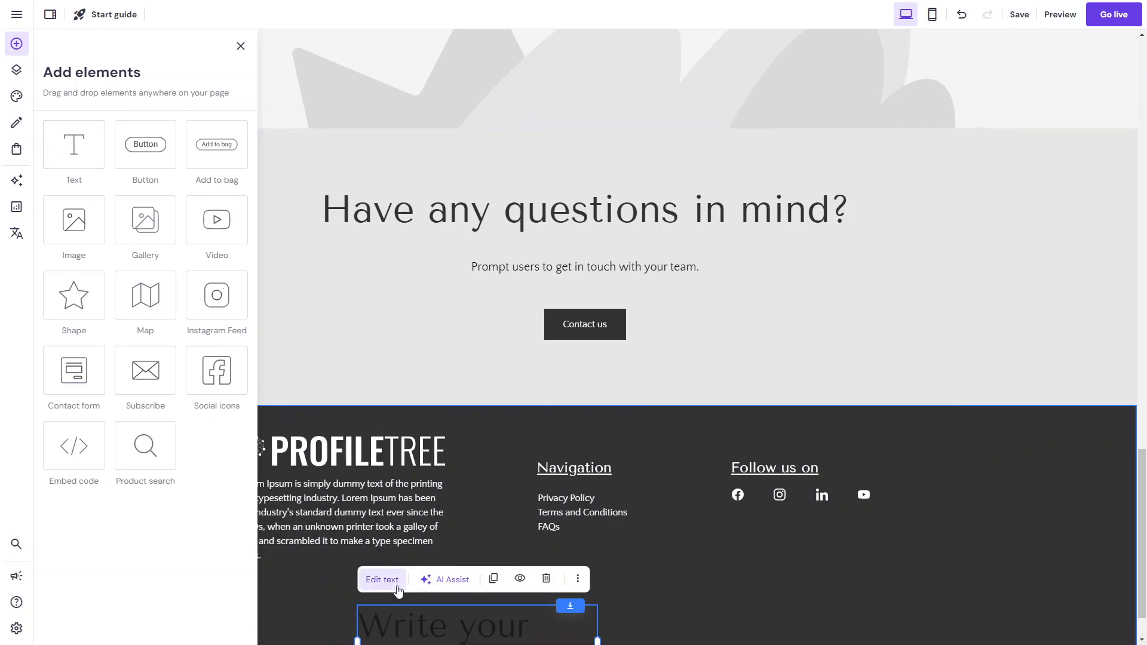
pyautogui.scroll(-1, 359, 605)
# Format the new footer text as Heading 6 and colour it white (#ffffff)
pyautogui.click(382, 520)
pyautogui.rightClick(412, 521)
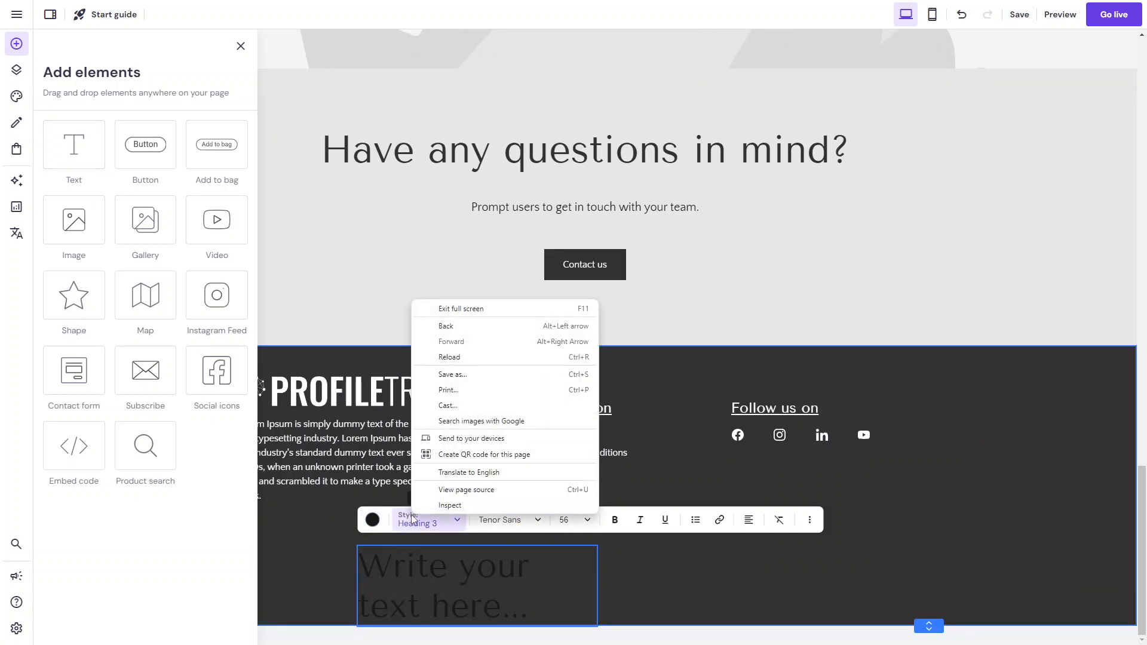
pyautogui.click(436, 526)
pyautogui.click(447, 441)
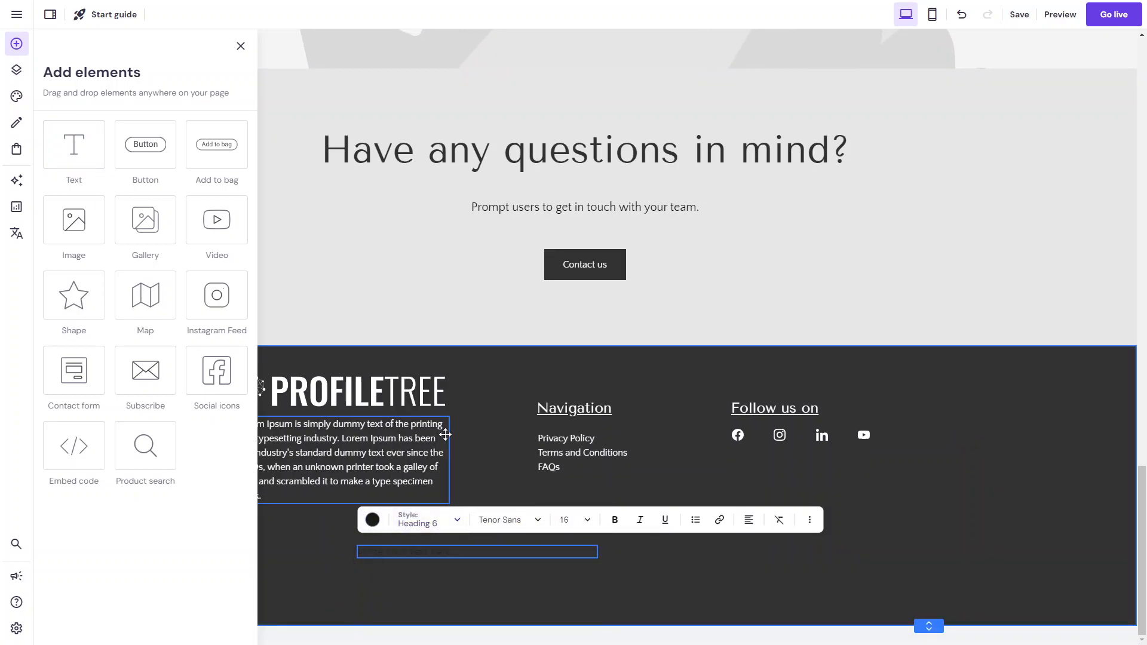
pyautogui.click(373, 520)
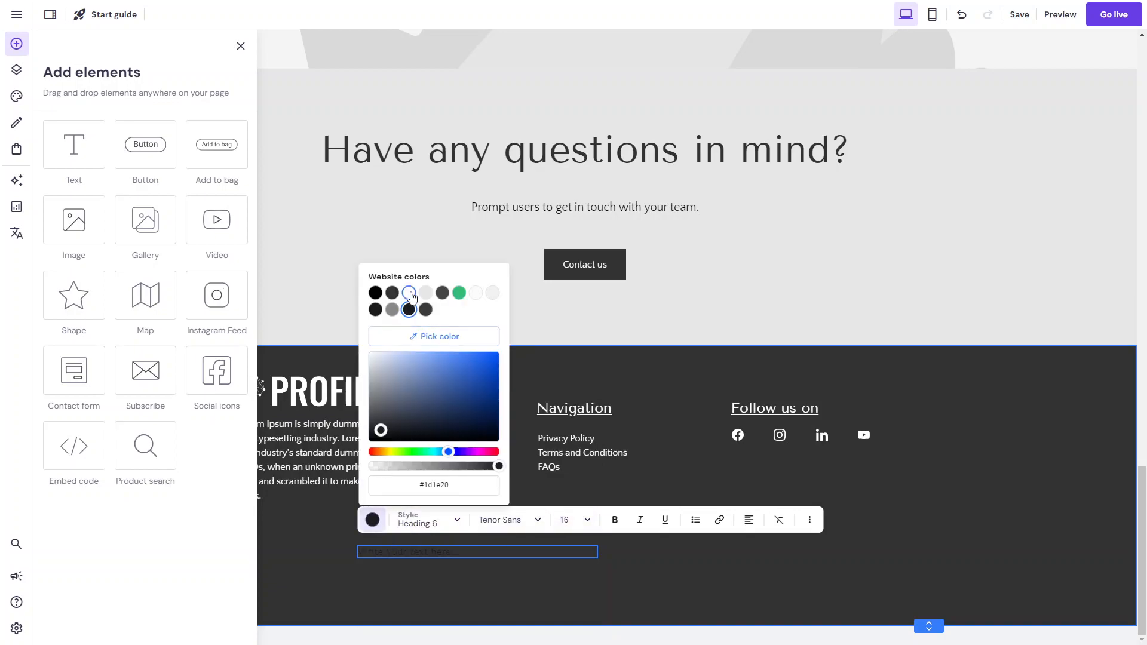
pyautogui.click(410, 294)
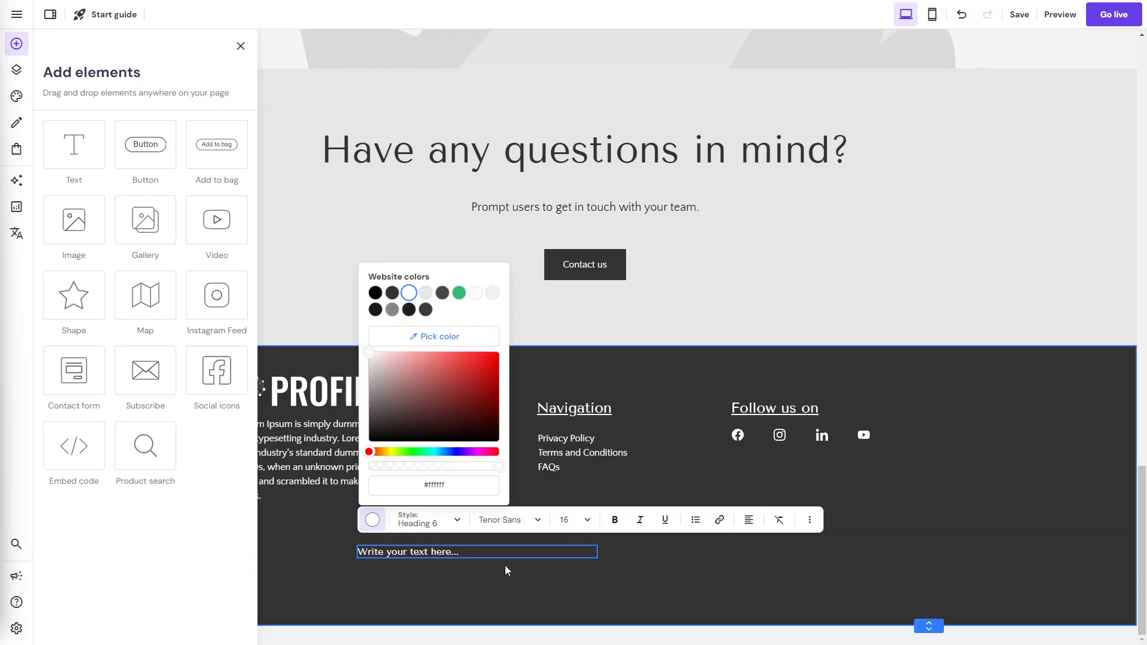
# Replace the placeholder with "© 2023 Web Design And Digital Marketing Limited. All Rights Reserved"
pyautogui.click(440, 551)
pyautogui.write('© 2023 Web Design And Digital Marketing Limited. All Rights Reserved')
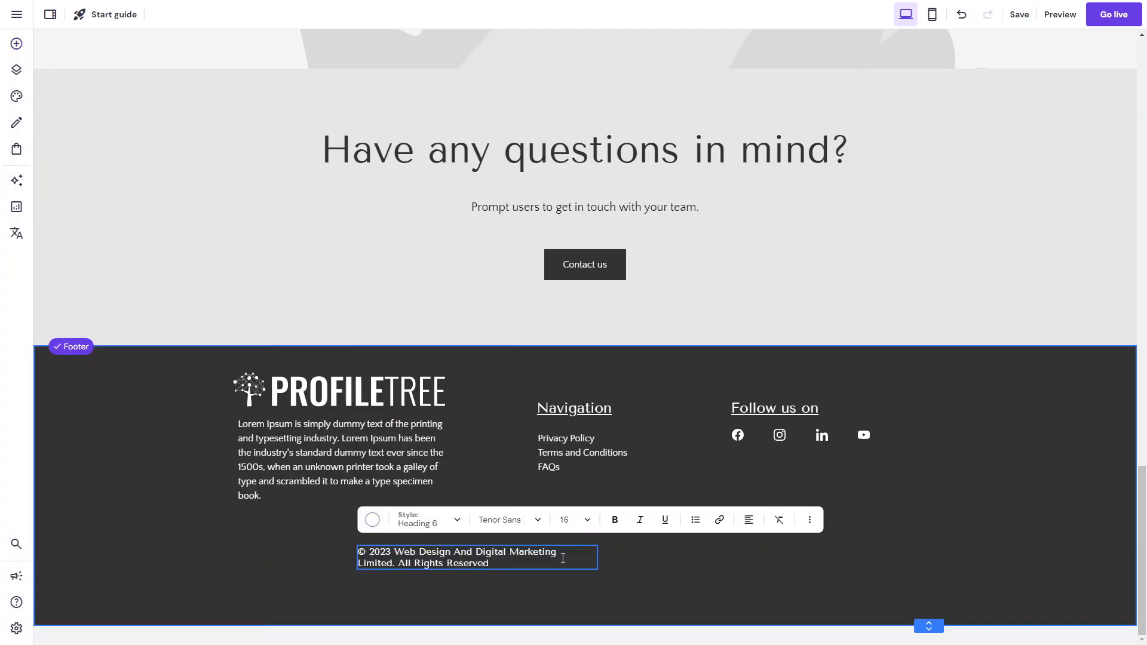
pyautogui.click(636, 560)
# Widen the copyright text to fit one line aligned with the description paragraph's left edge, and shorten the footer beneath it
pyautogui.moveTo(599, 556); pyautogui.dragTo(964, 526)
pyautogui.moveTo(776, 555); pyautogui.dragTo(627, 538)
pyautogui.click(712, 540)
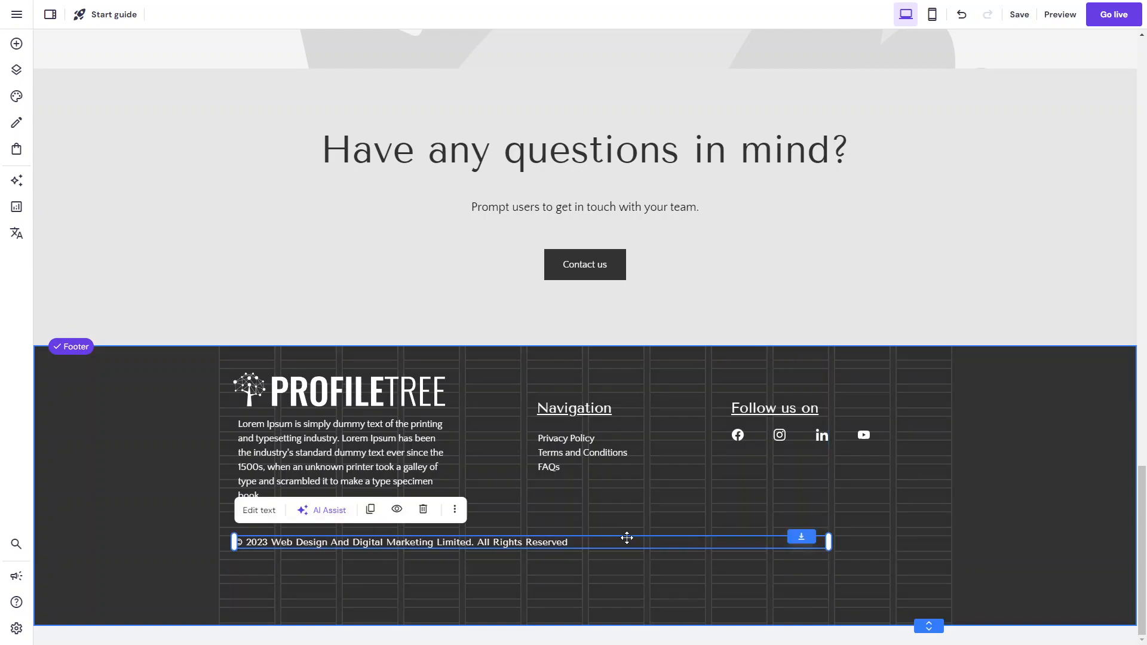
pyautogui.moveTo(923, 623); pyautogui.dragTo(918, 581)
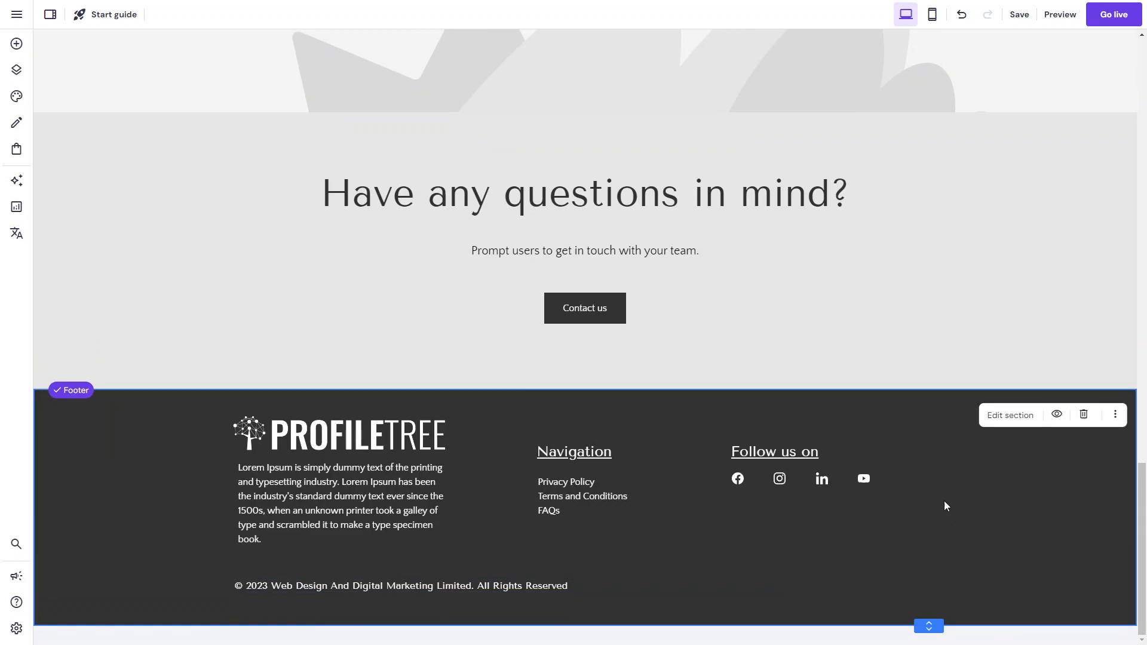
# In mobile view, extend the footer slightly to contain the copyright text and nudge that text down from the social icons
pyautogui.click(933, 16)
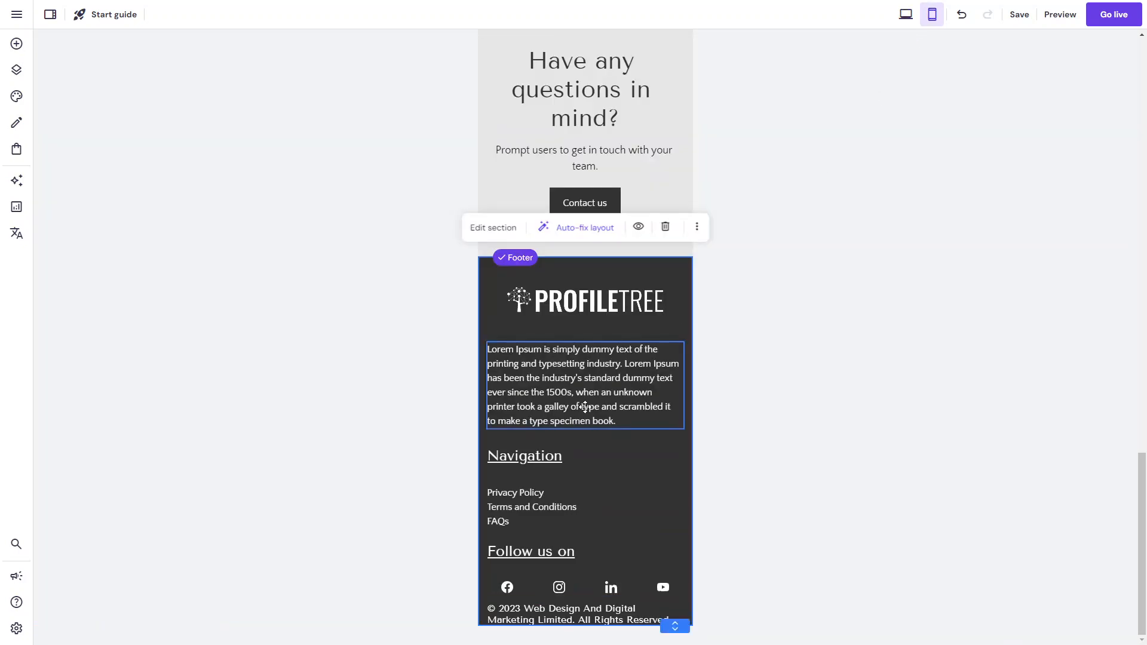
pyautogui.moveTo(682, 624); pyautogui.dragTo(682, 626)
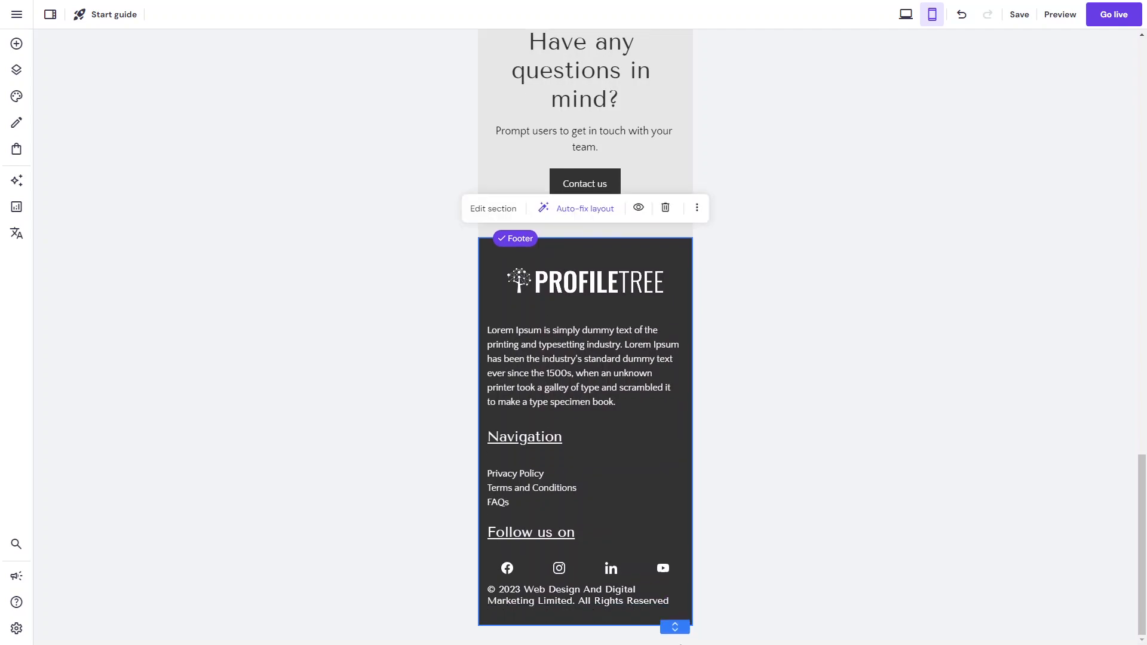
pyautogui.moveTo(625, 603); pyautogui.dragTo(625, 607)
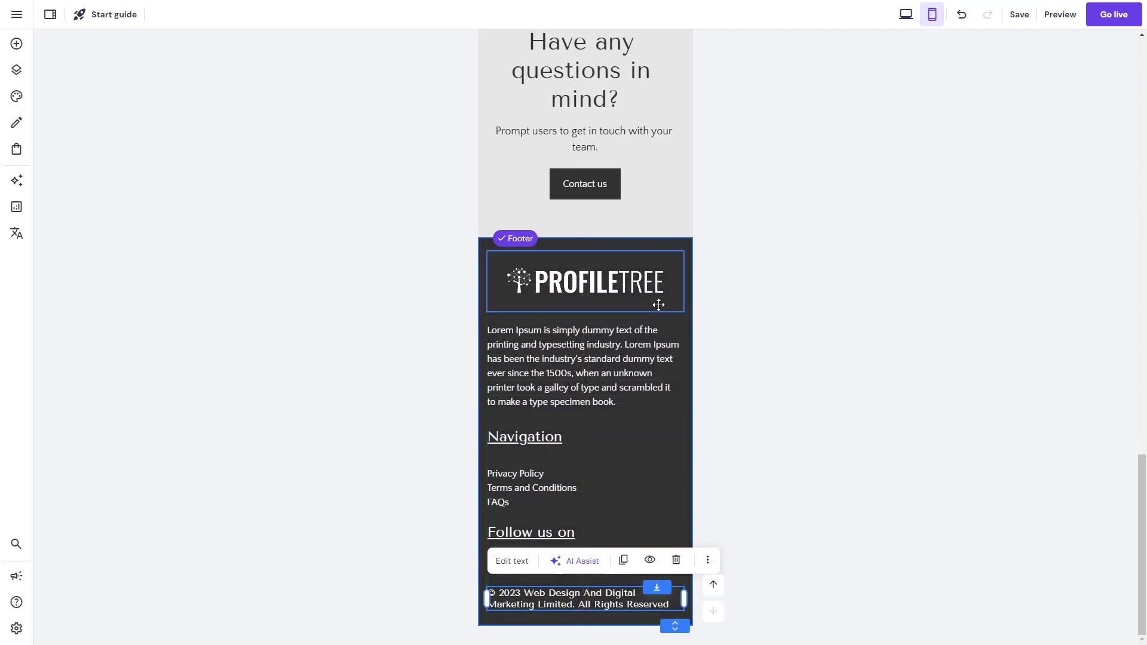
# Return to desktop view, look over the About page, open the home page through the header logo and examine its header and footer
pyautogui.click(906, 14)
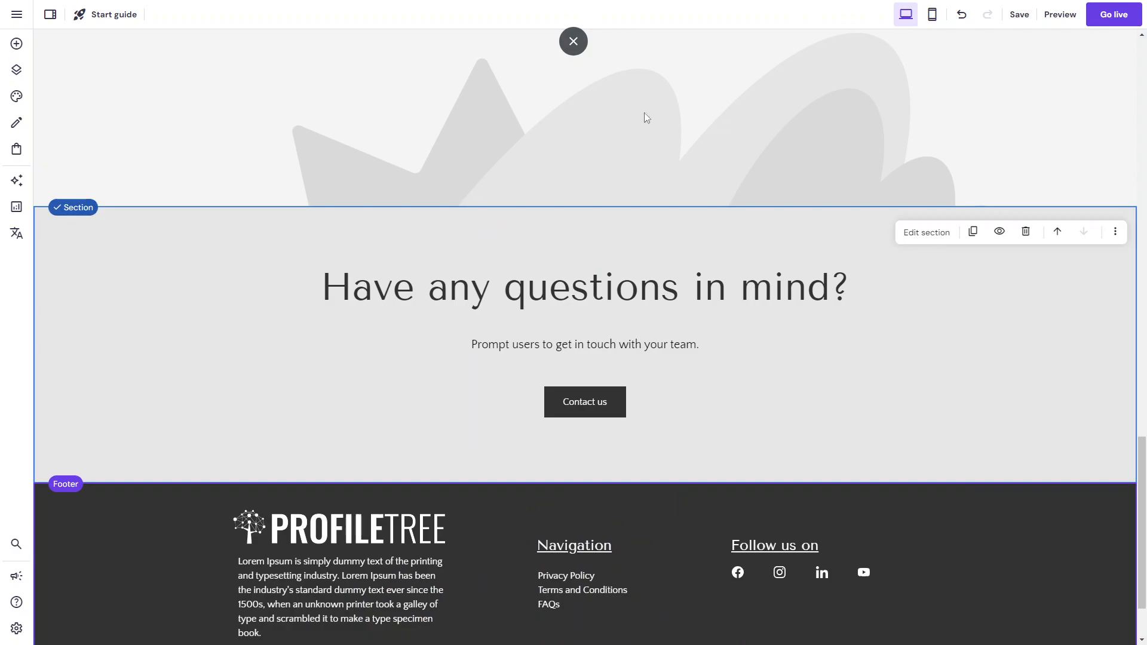
pyautogui.scroll(5, 294, 430)
pyautogui.scroll(10, 294, 430)
pyautogui.scroll(-15, 292, 423)
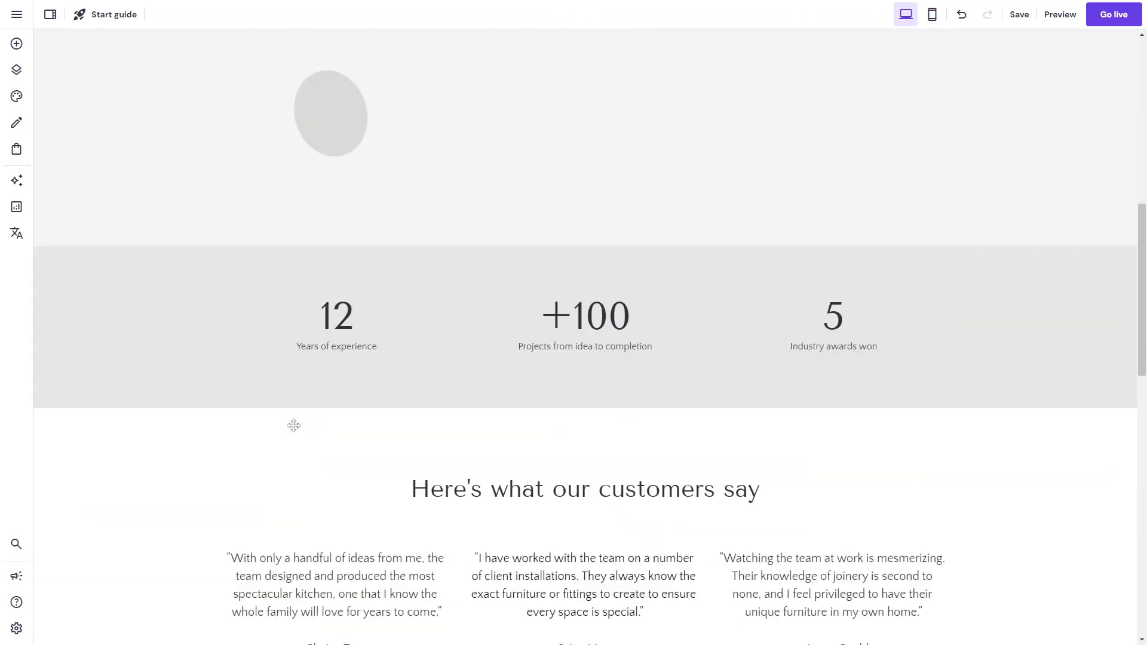
pyautogui.scroll(15, 308, 292)
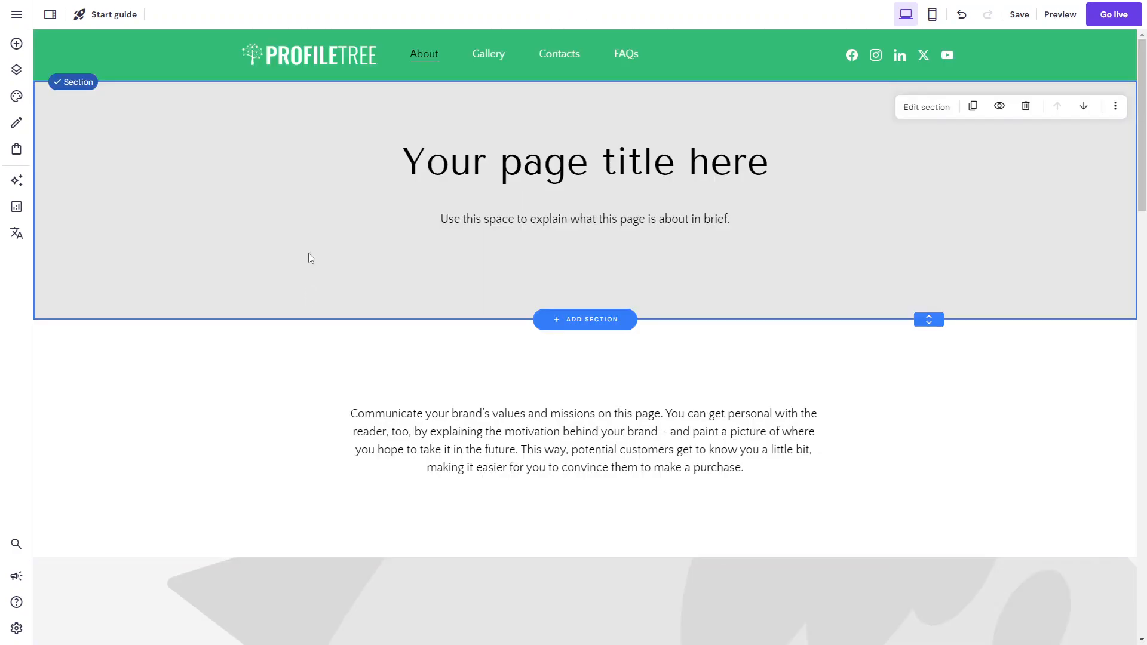
pyautogui.click(359, 58)
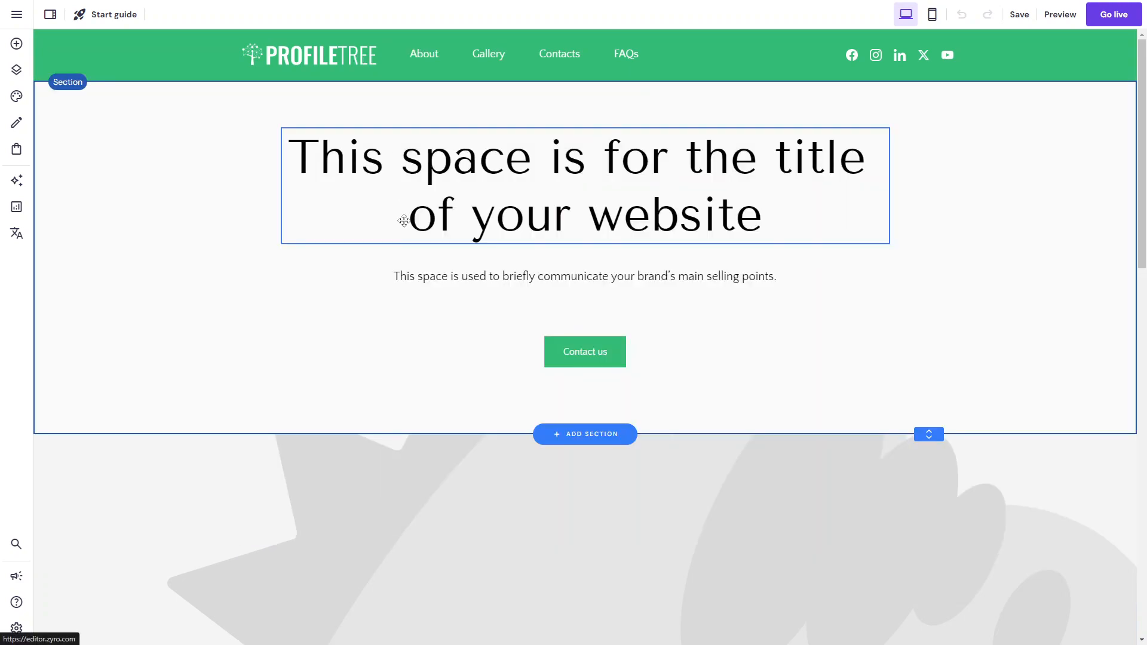
pyautogui.scroll(-15, 786, 411)
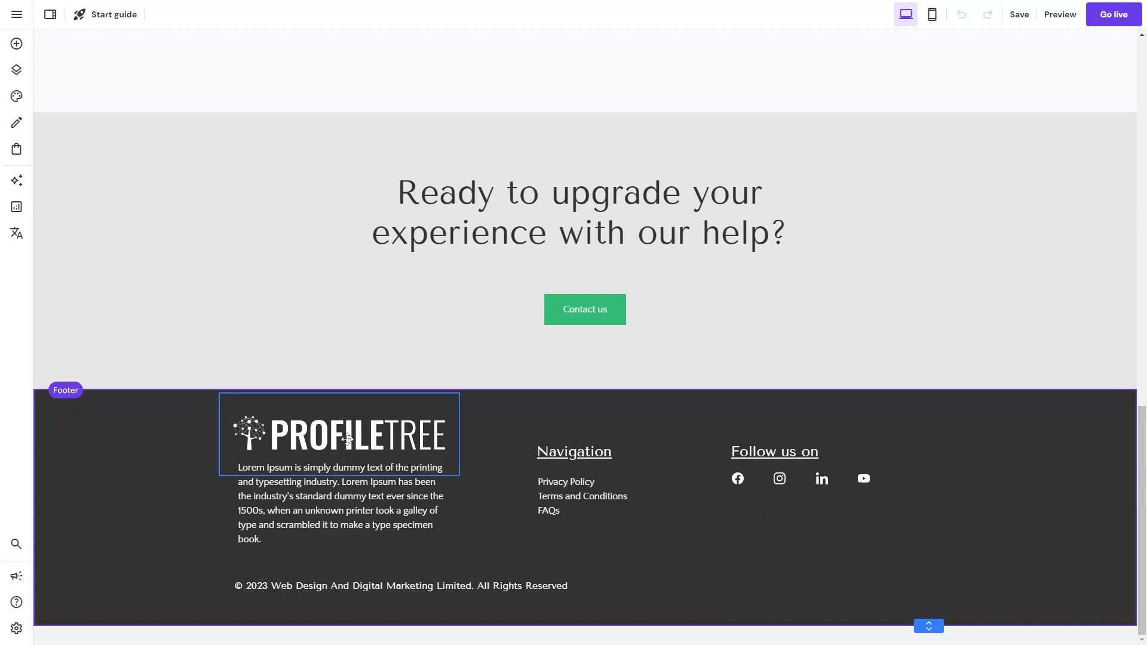
pyautogui.scroll(15, 260, 371)
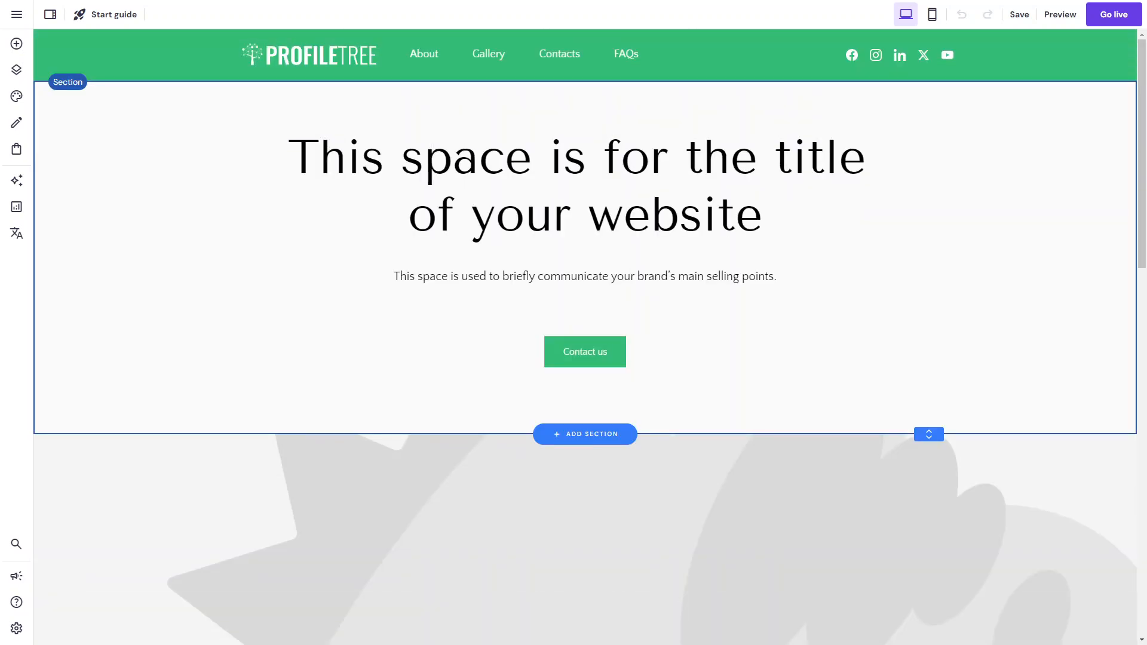
pyautogui.scroll(-15, 425, 327)
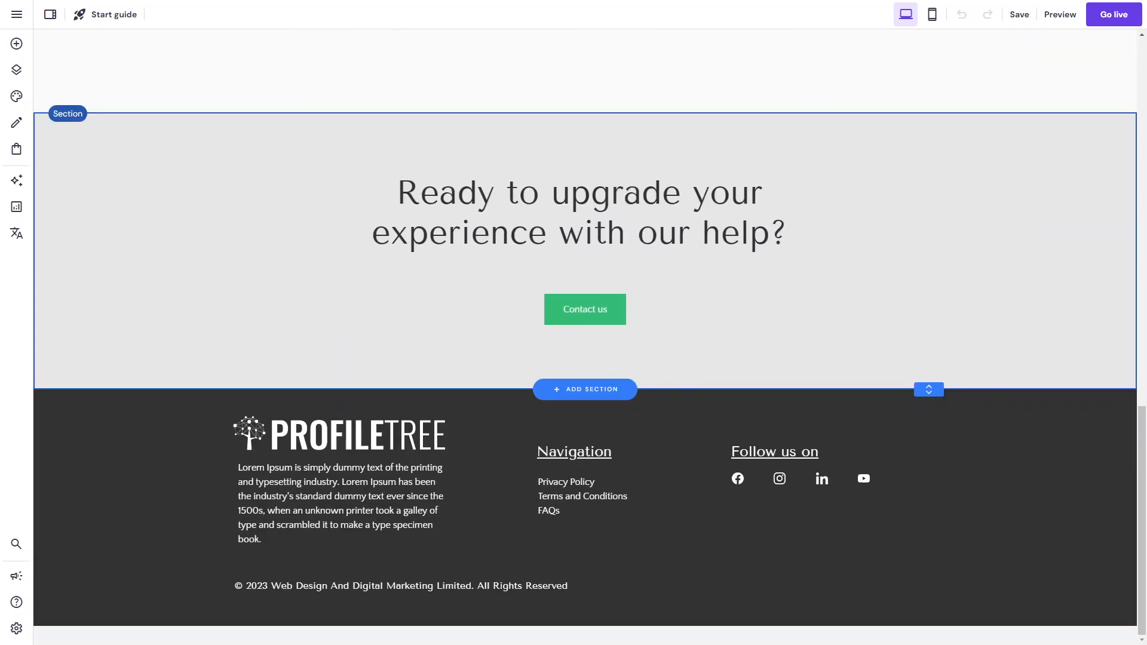